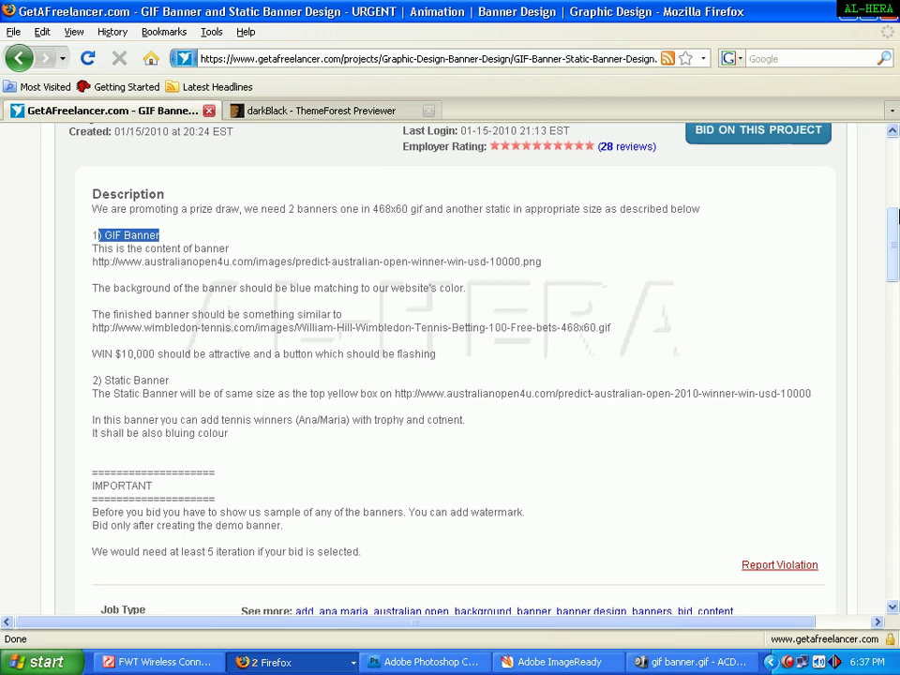
Bring up the sample 468x60 tennis banner GIF playing in ACDSee Quick View.
click(694, 663)
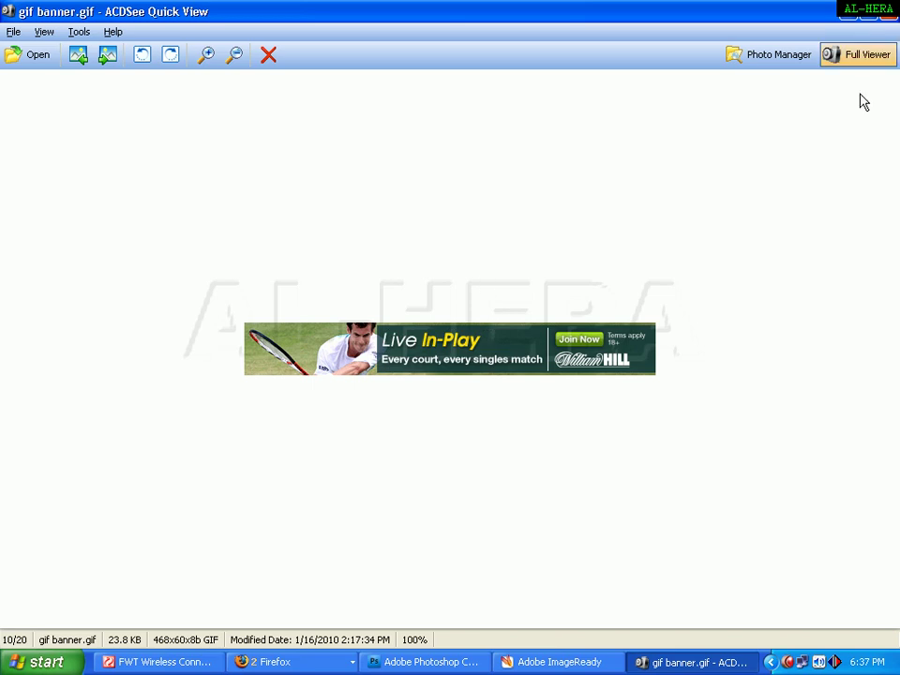
click(851, 17)
click(530, 660)
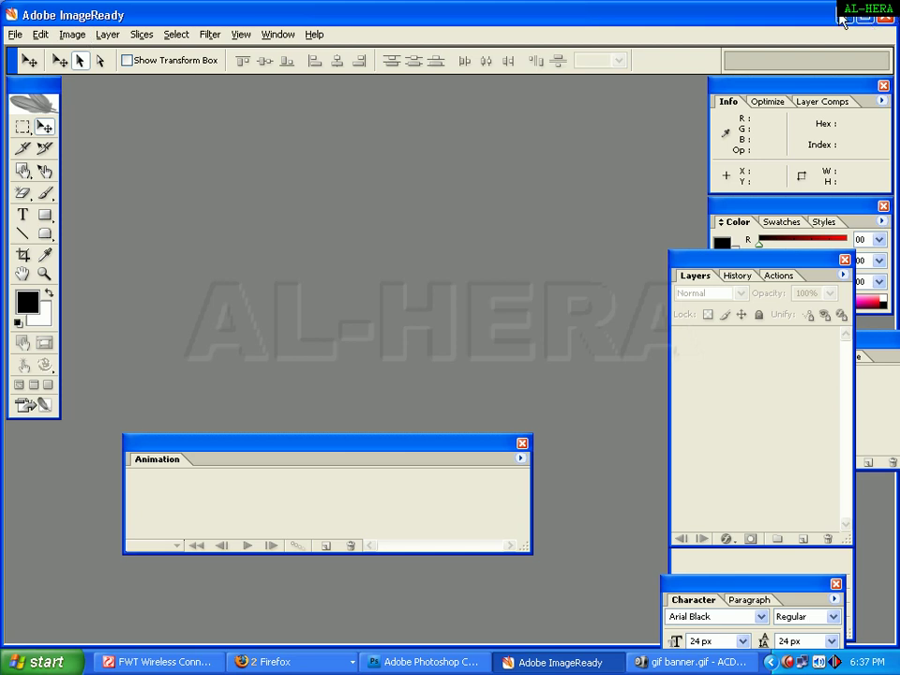
click(843, 16)
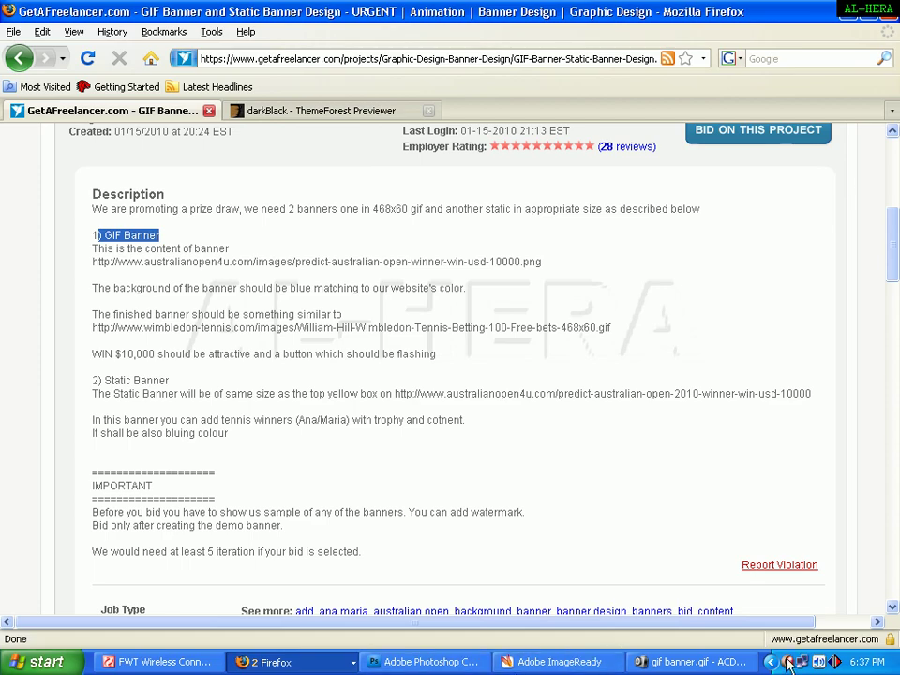
click(694, 662)
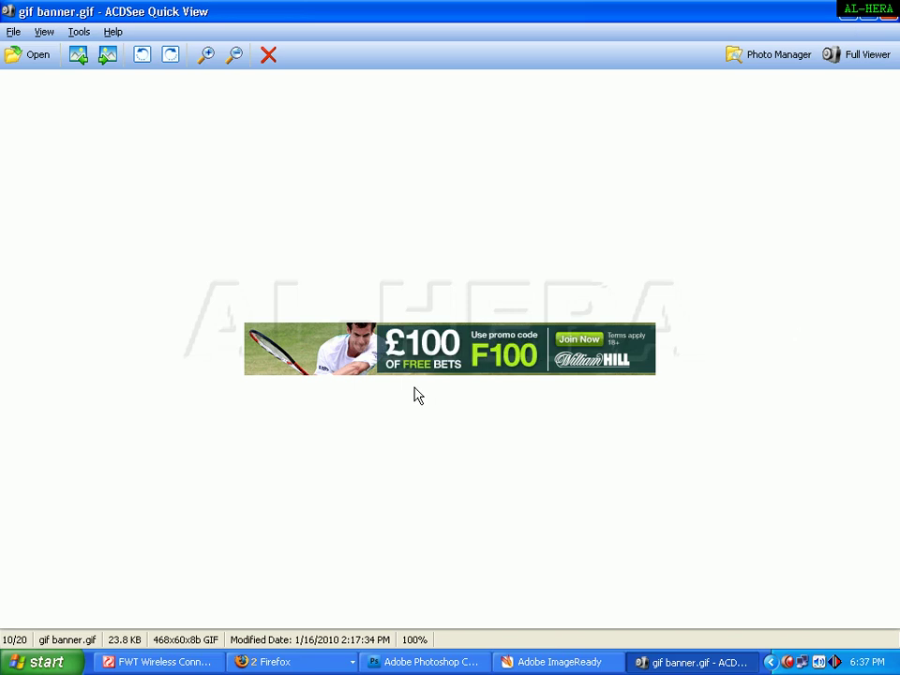
Switch from the banner viewer back to the GetAFreelancer project brief in Firefox.
click(535, 662)
click(534, 663)
click(312, 664)
click(312, 638)
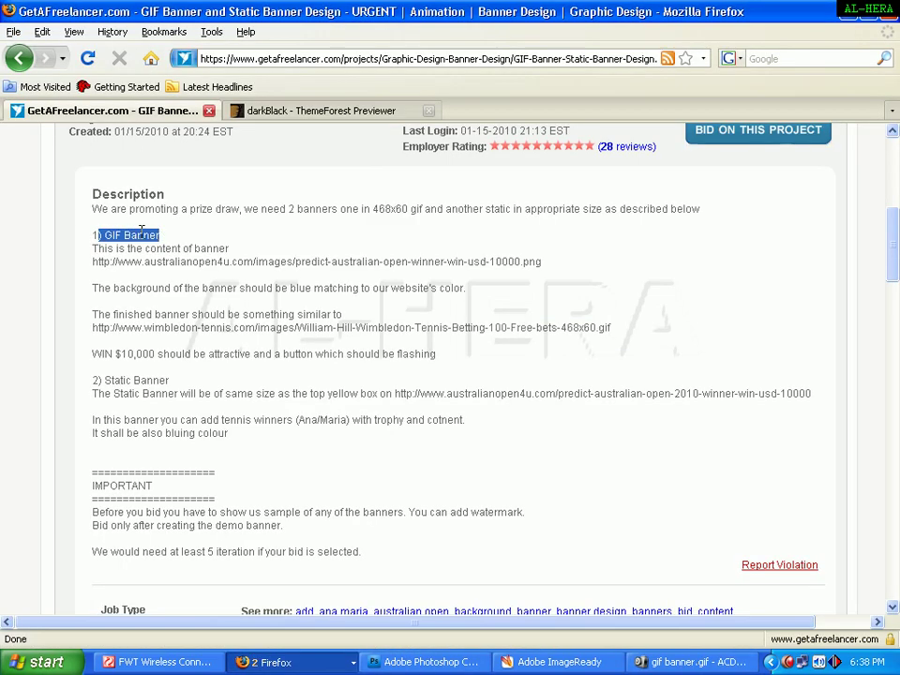
Highlight the GIF Banner heading in the brief and compare it against the sample banner.
click(106, 236)
drag(100, 234, 159, 235)
click(172, 249)
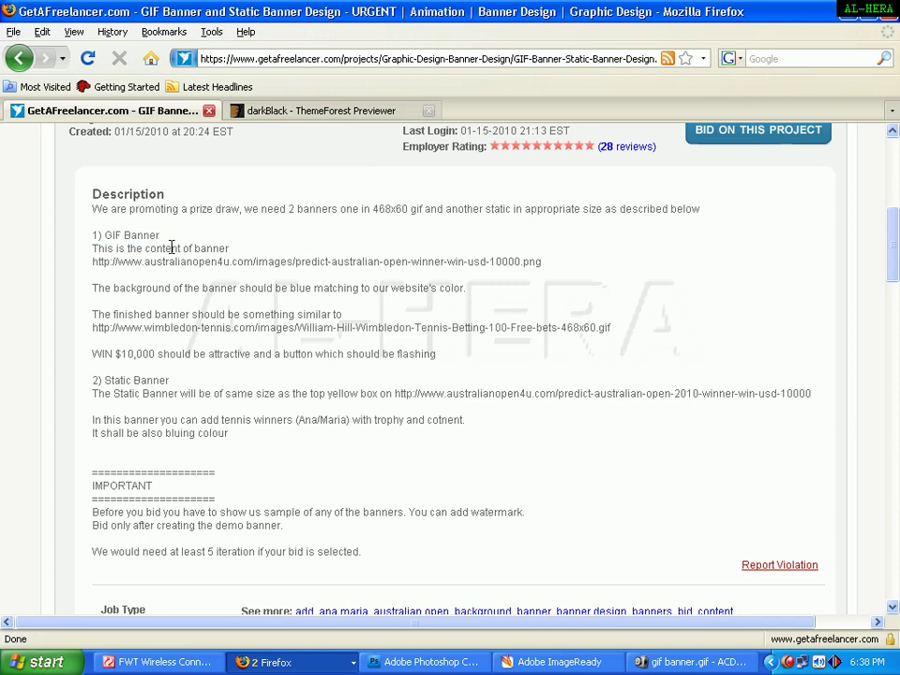
click(560, 663)
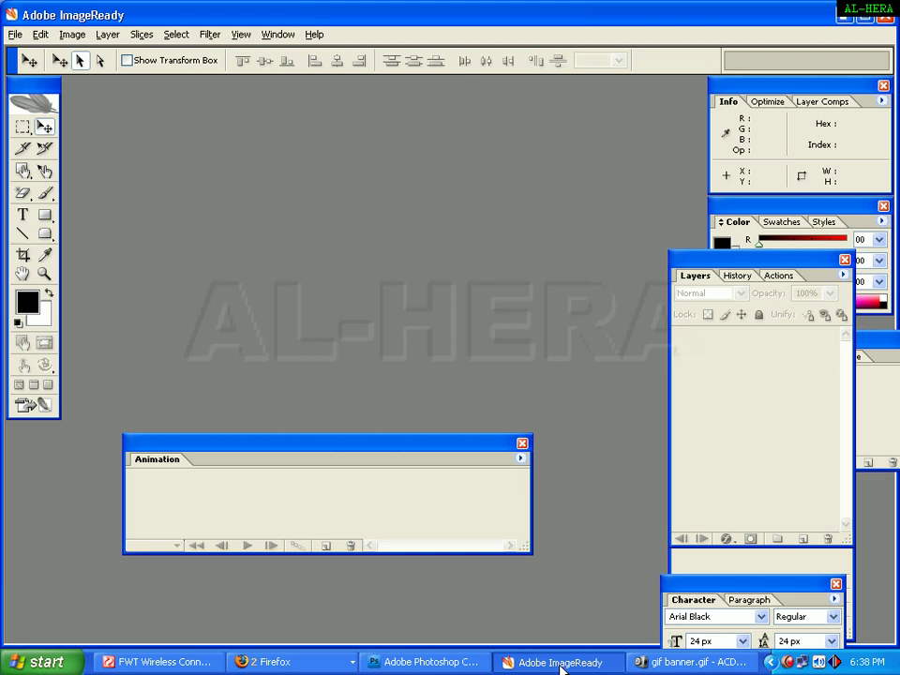
click(694, 662)
click(306, 662)
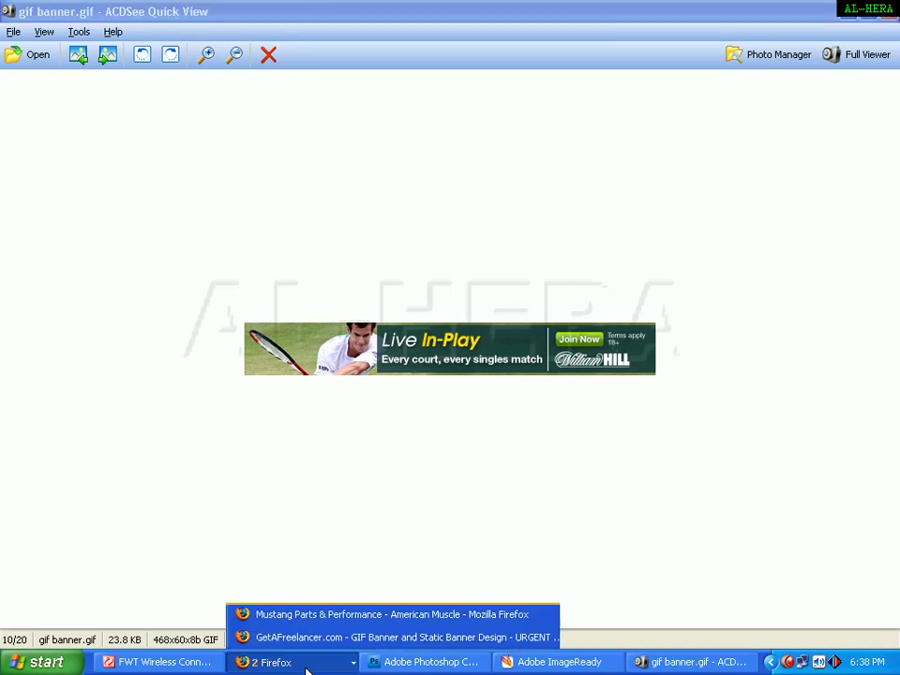
click(309, 637)
Scroll through the brief's banner requirements, then close the GetAFreelancer project tab.
drag(894, 263, 894, 243)
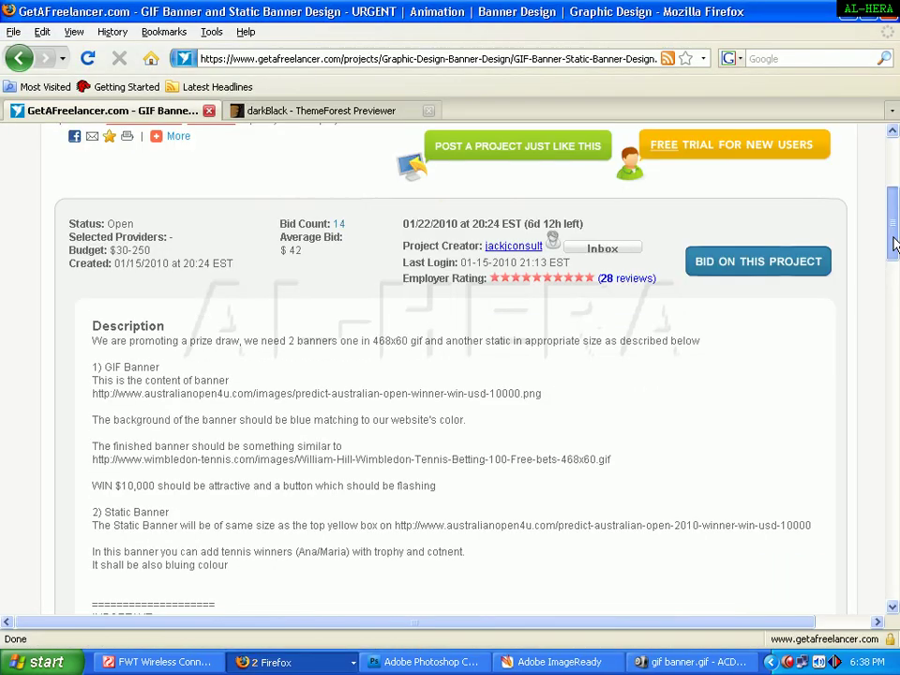
scroll(814, 338, down, 3)
click(694, 662)
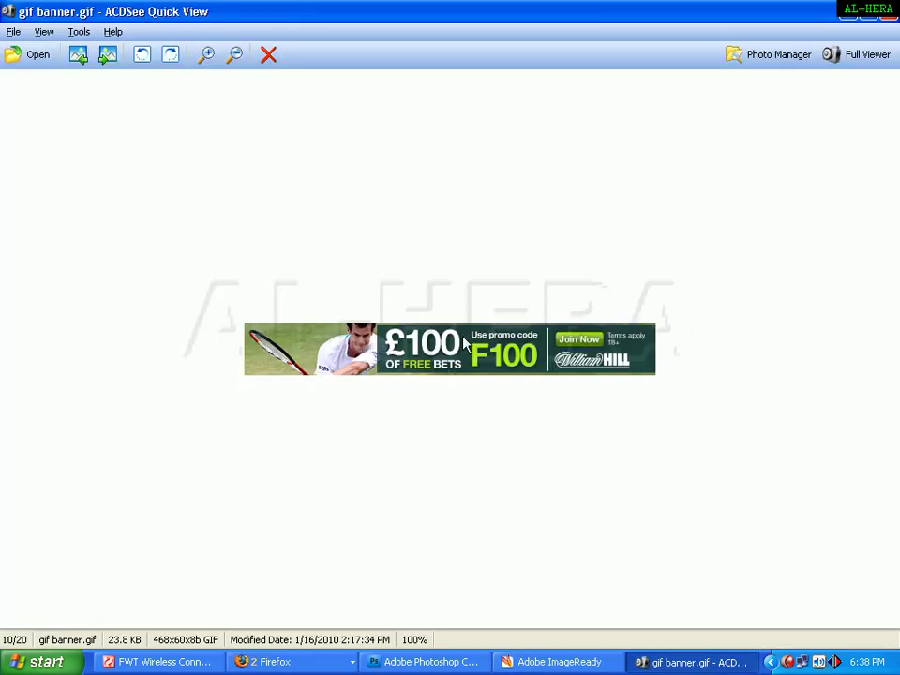
click(315, 662)
click(291, 638)
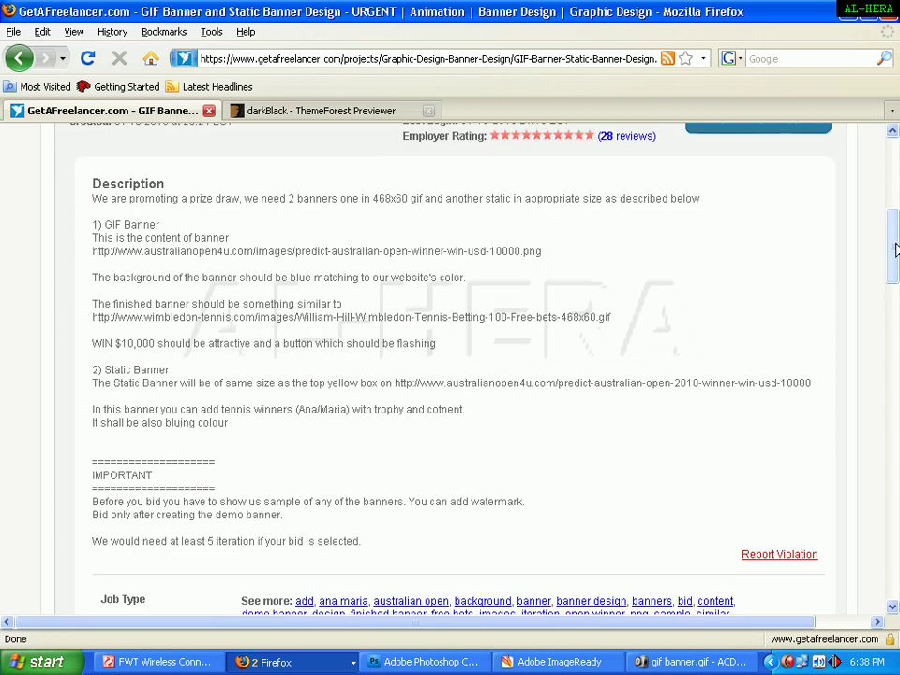
drag(895, 249, 896, 263)
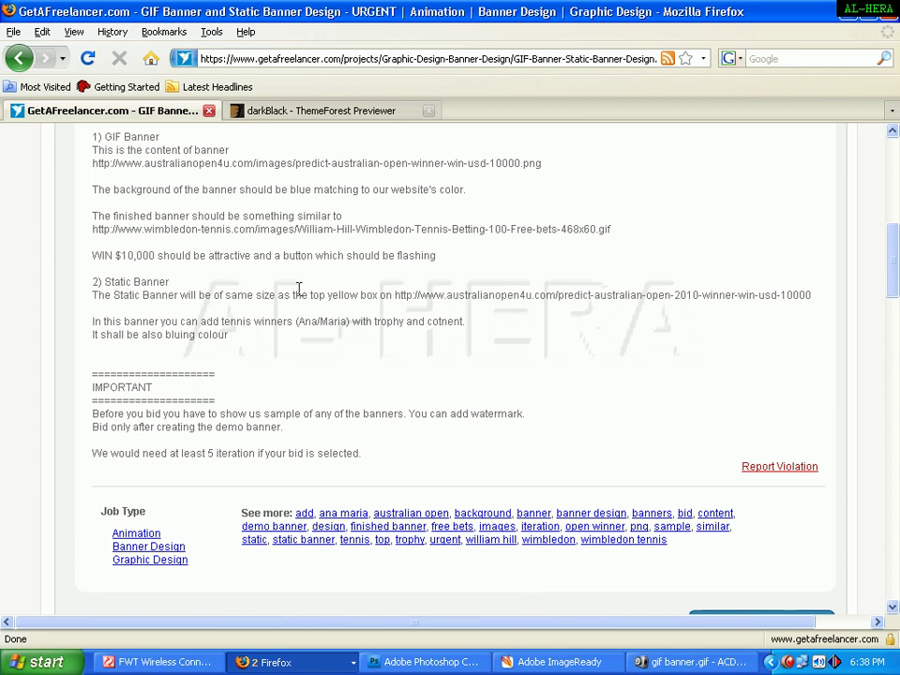
scroll(896, 251, up, 3)
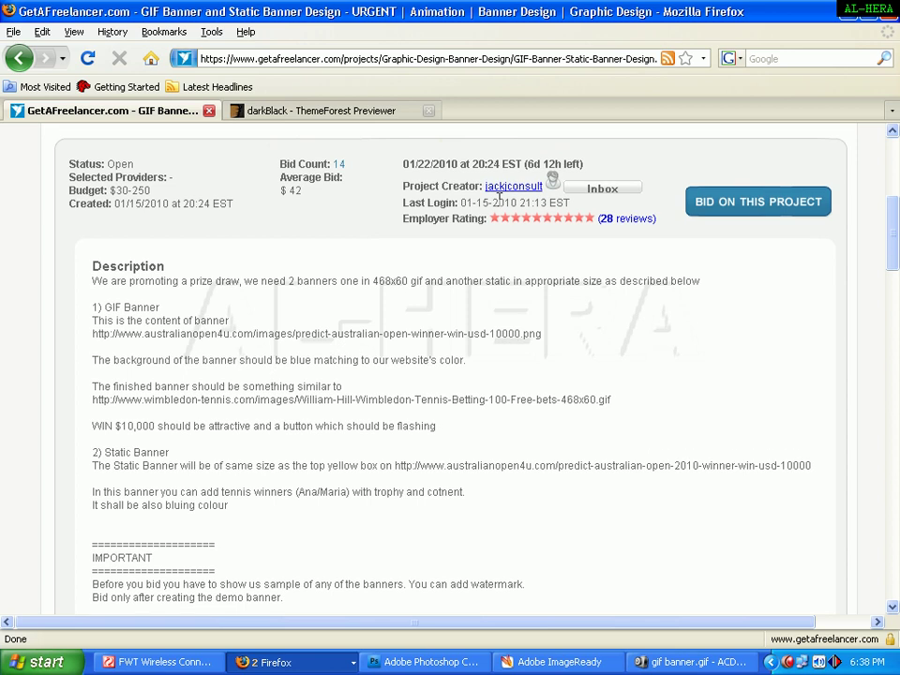
click(209, 111)
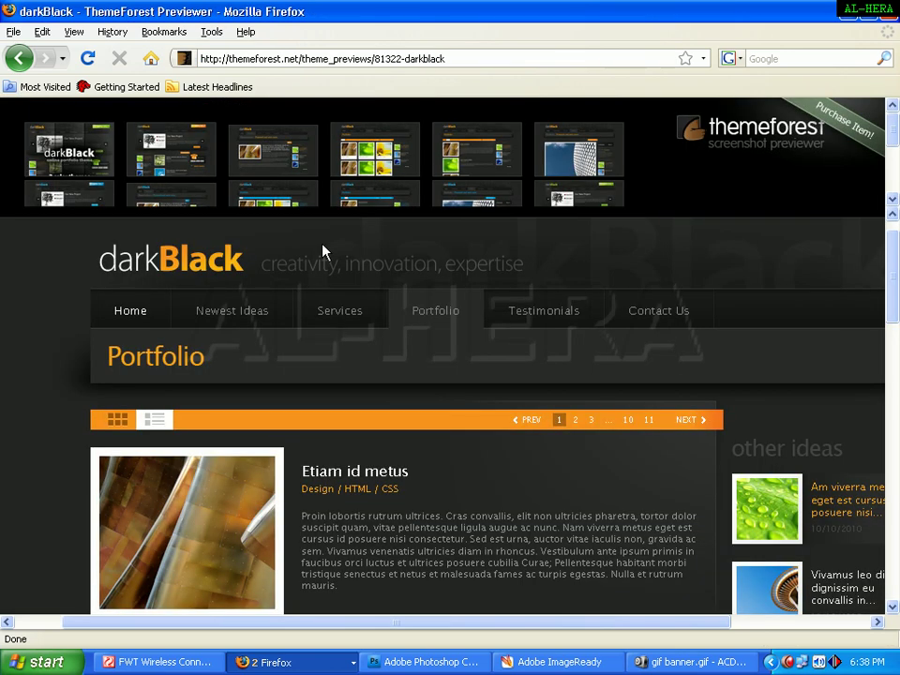
Minimize the banner viewer, bring ImageReady forward and lower its Tools palette slightly.
key(alt+Tab)
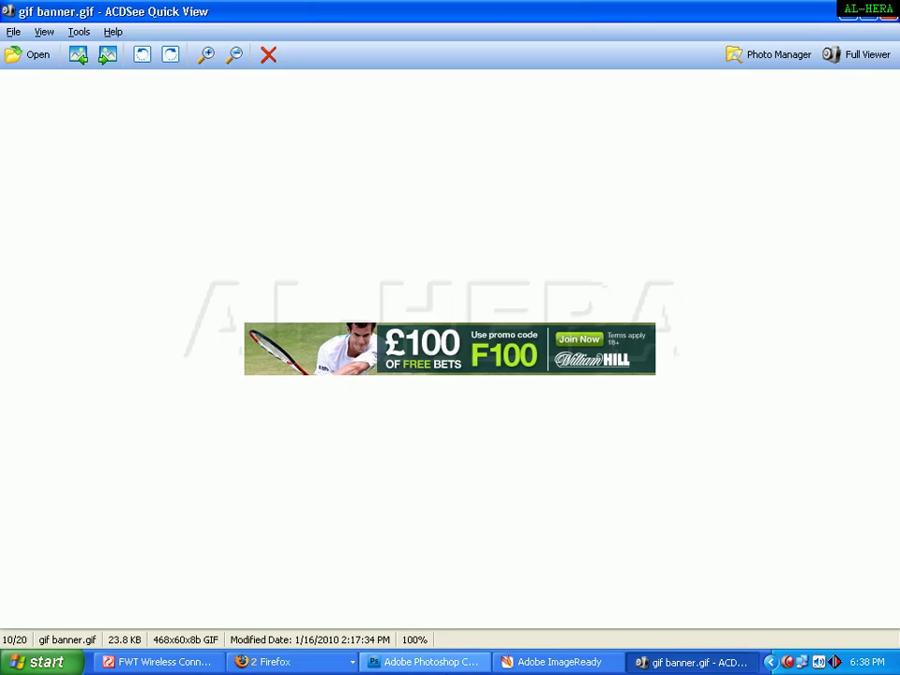
click(525, 662)
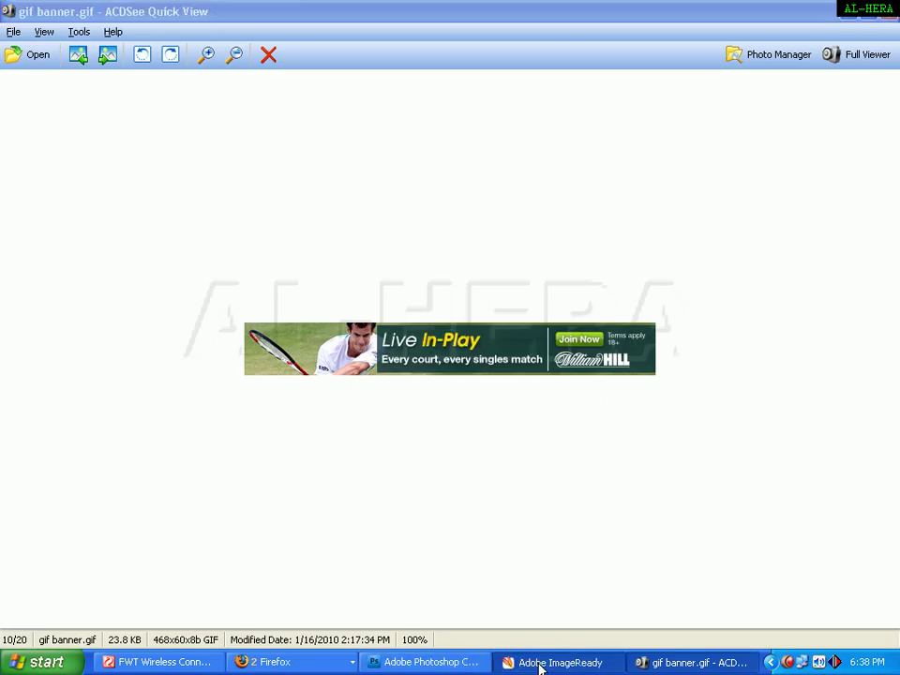
key(alt+Tab)
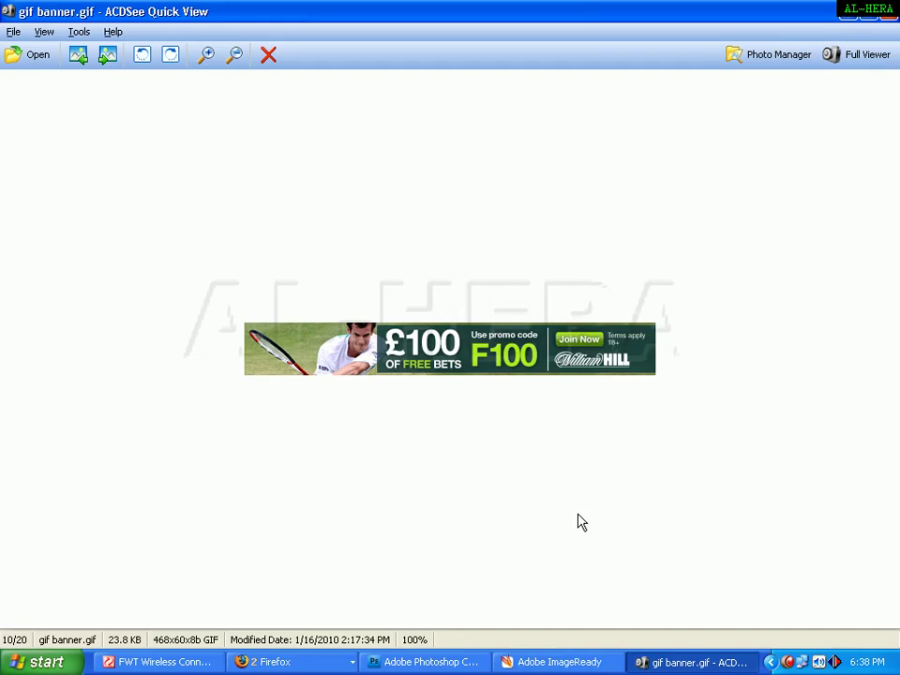
click(848, 13)
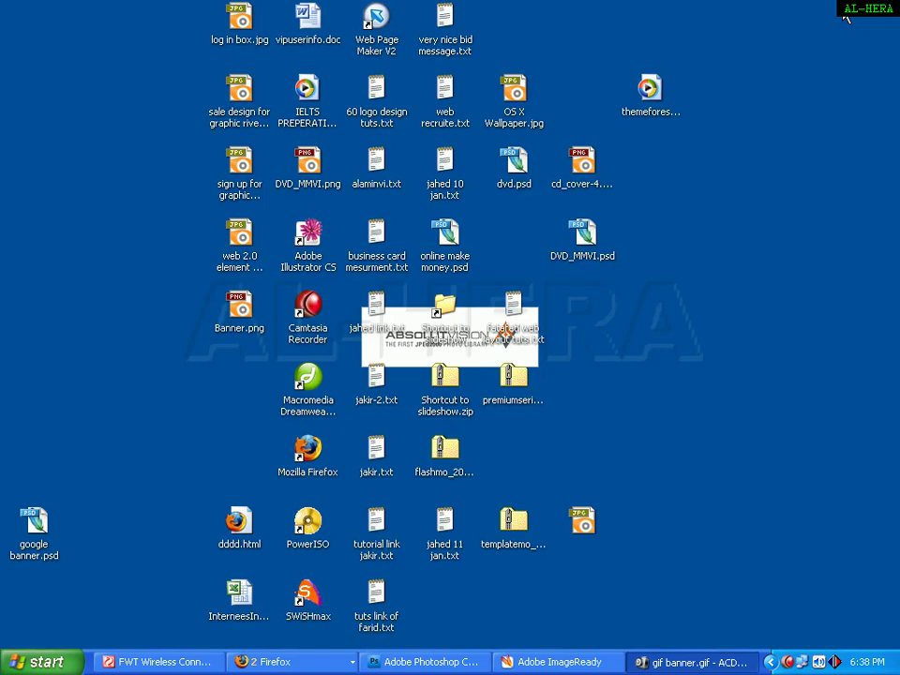
click(560, 662)
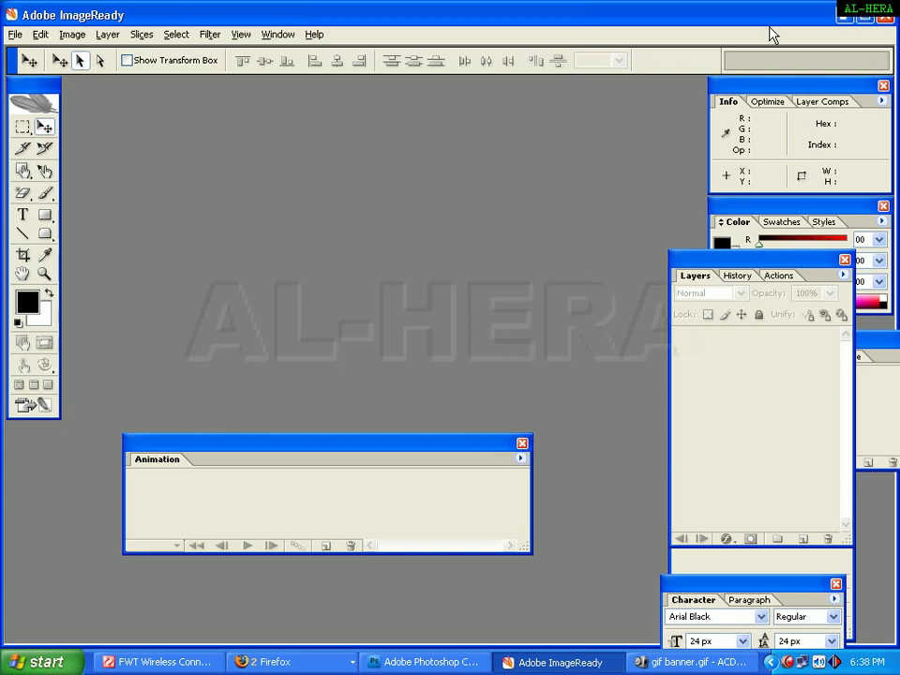
drag(28, 86, 28, 104)
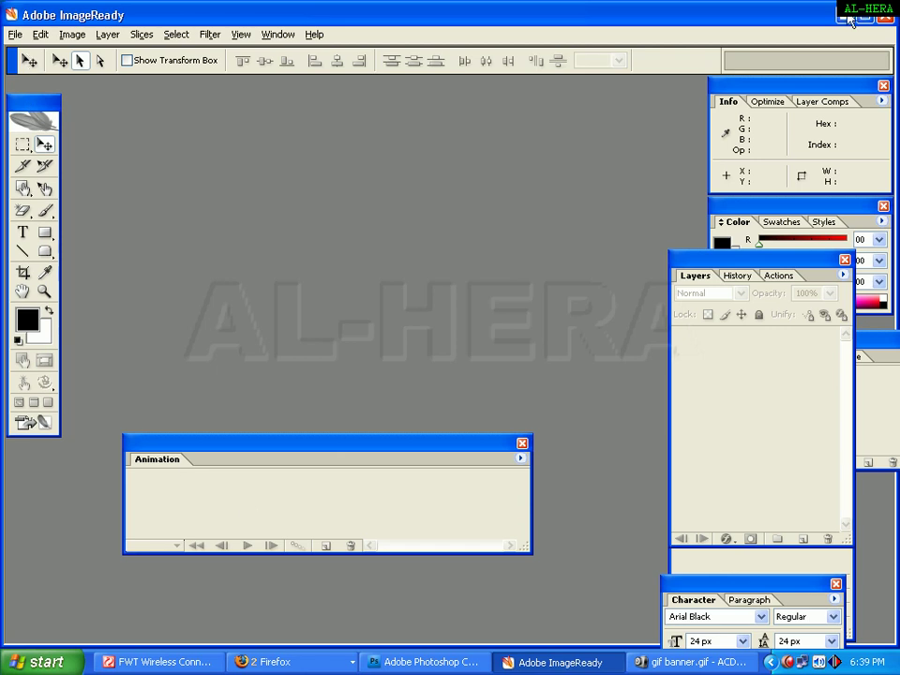
click(844, 17)
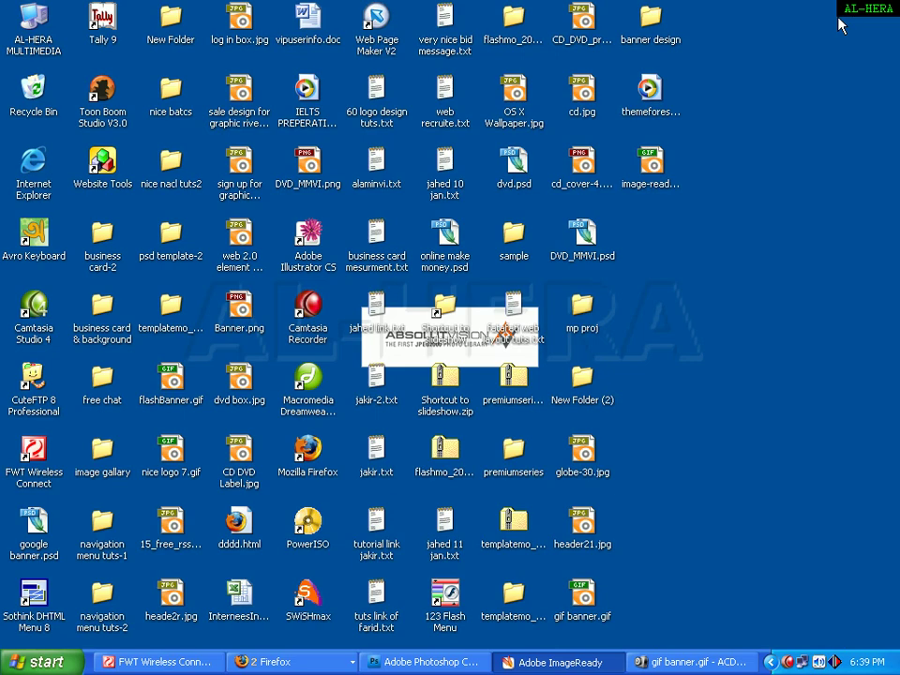
click(436, 663)
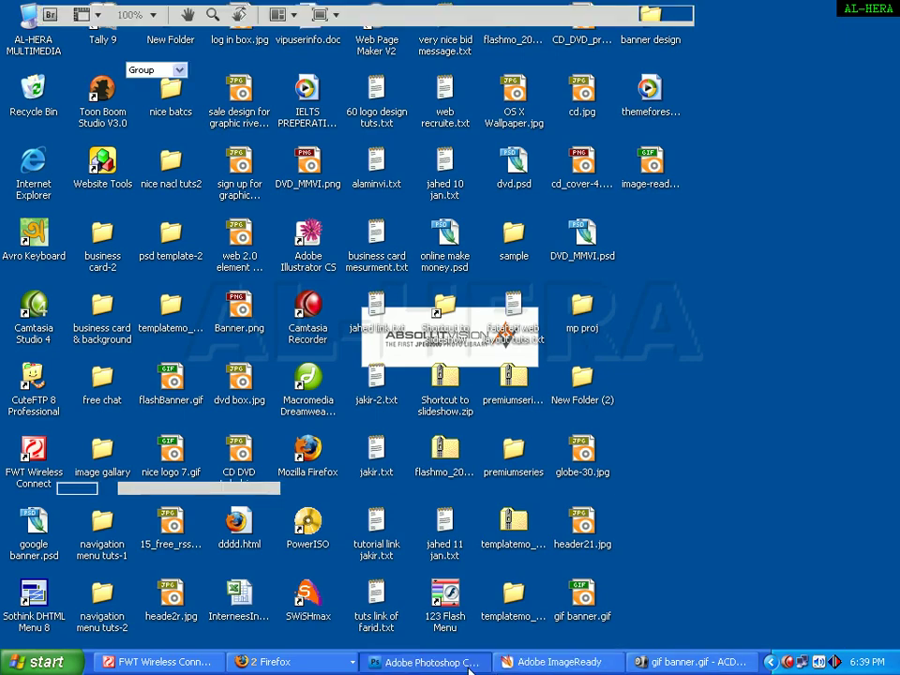
click(17, 41)
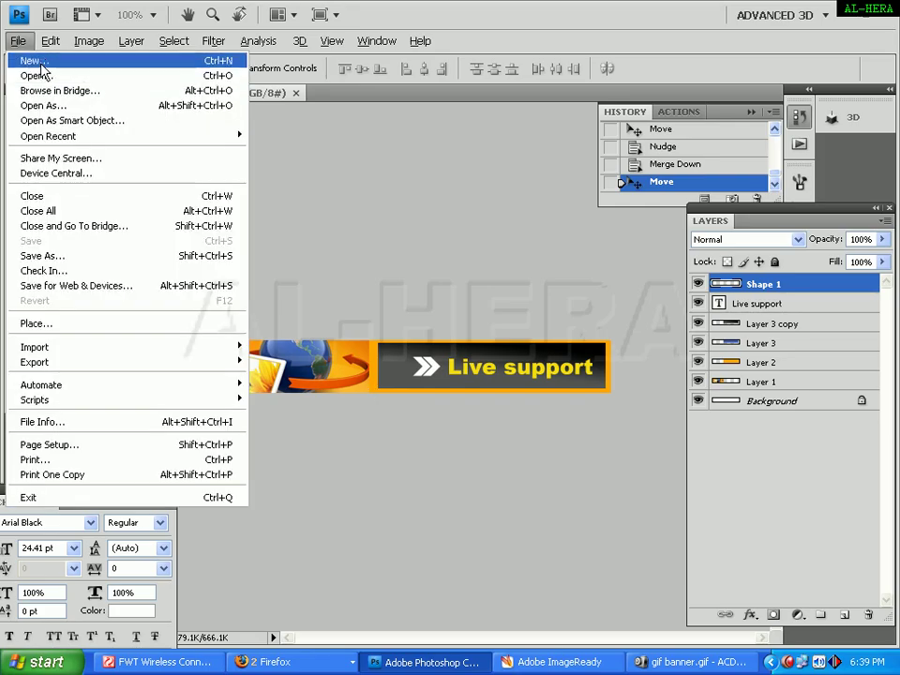
click(291, 186)
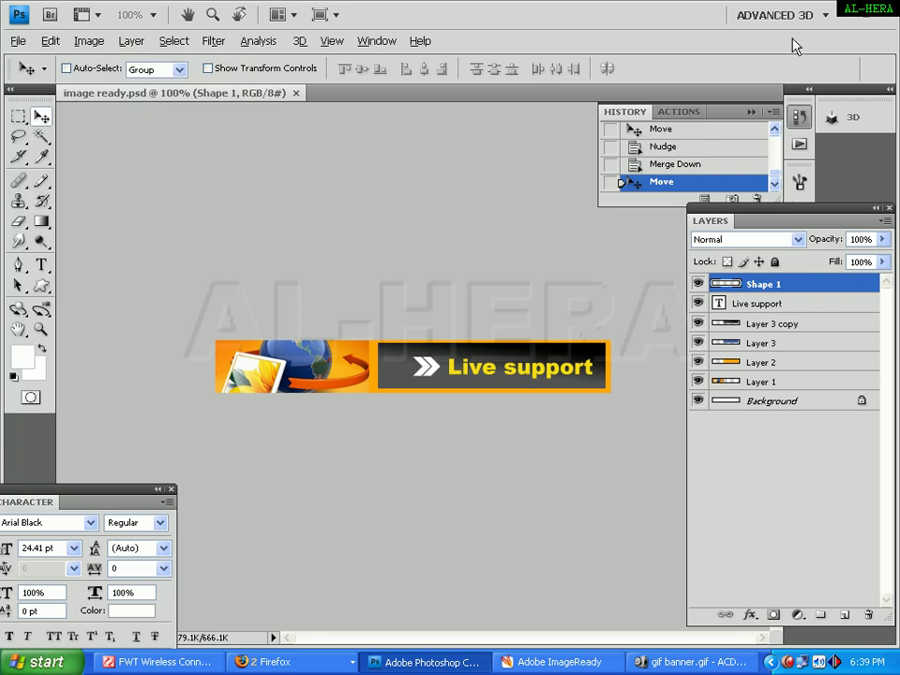
click(849, 18)
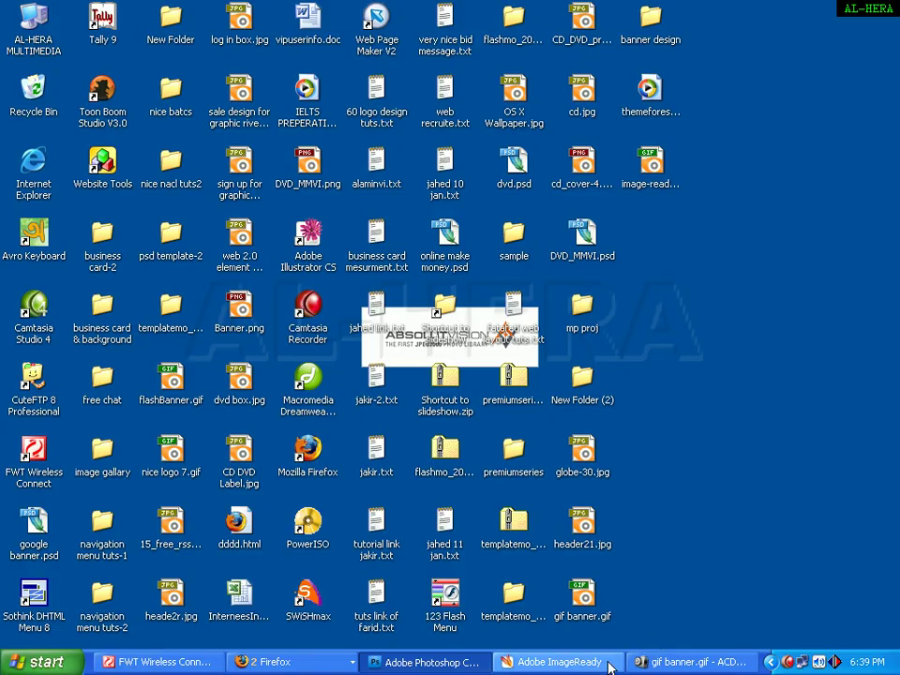
click(562, 663)
click(661, 662)
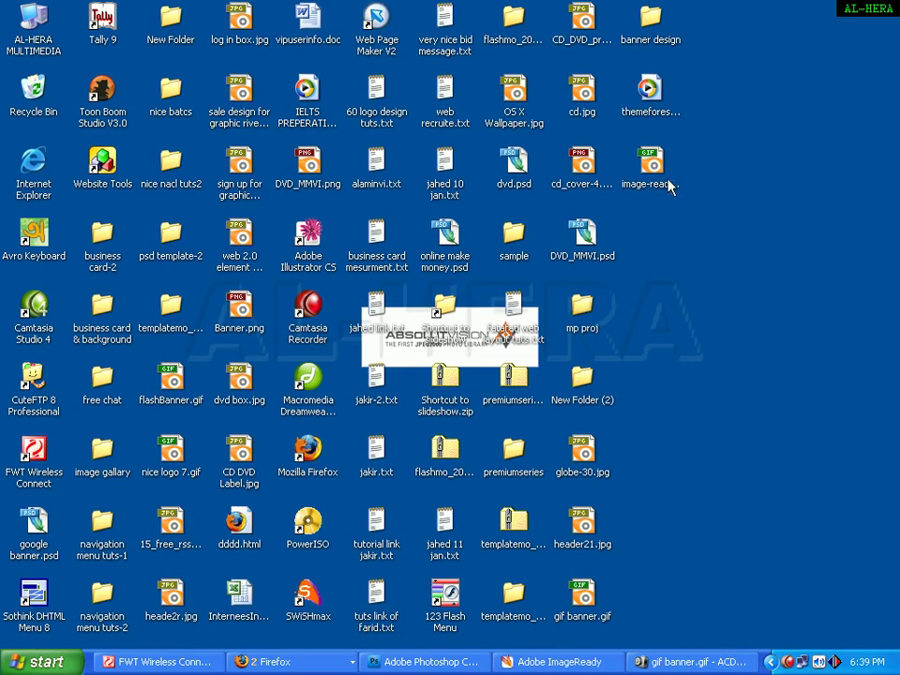
Preview image-ready2.gif cycling '100% Secured' and 'Live support', then restore ImageReady.
double_click(656, 180)
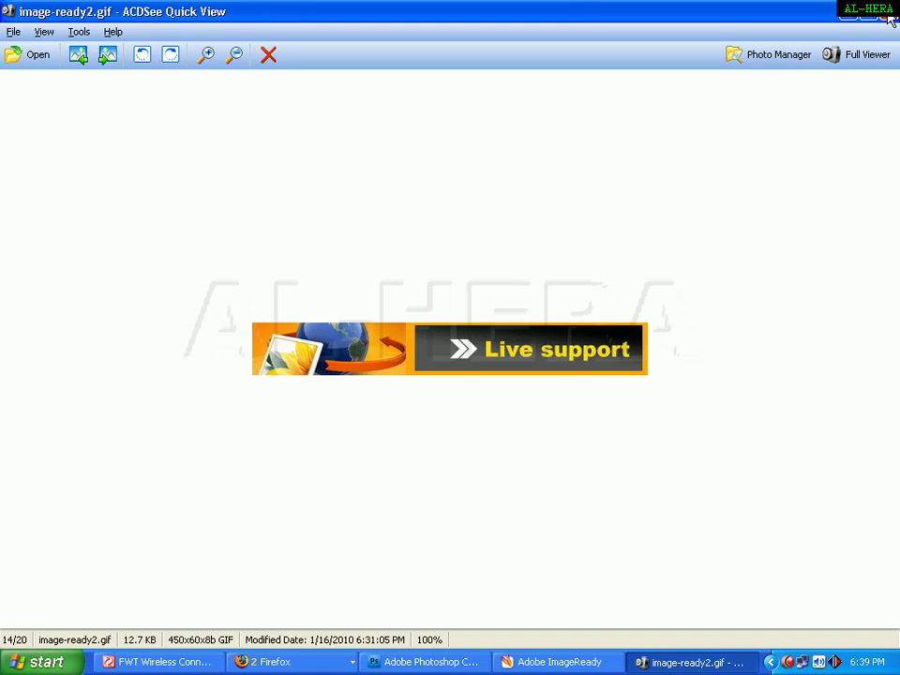
click(889, 16)
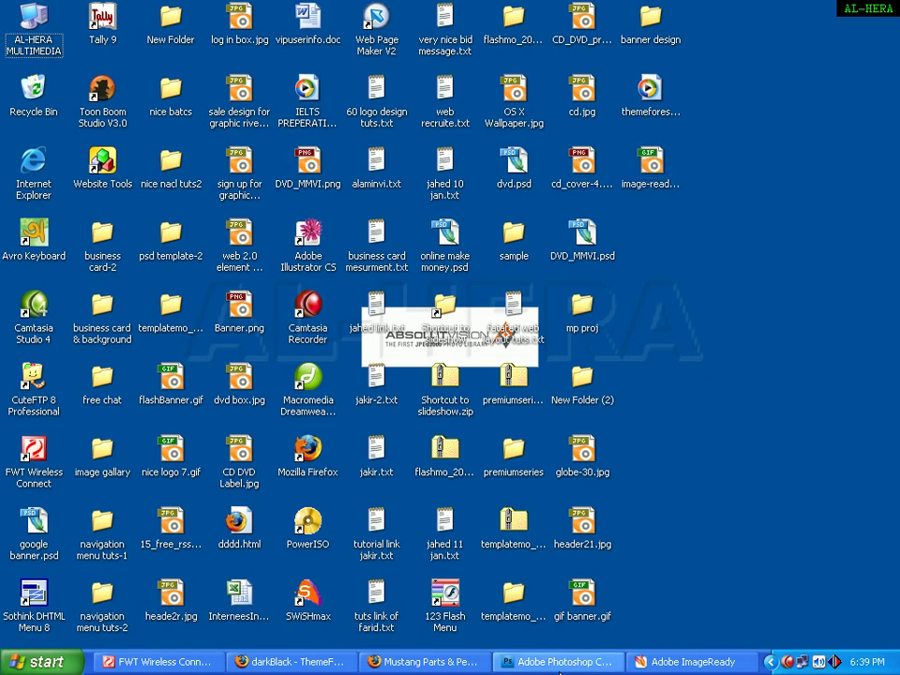
click(683, 663)
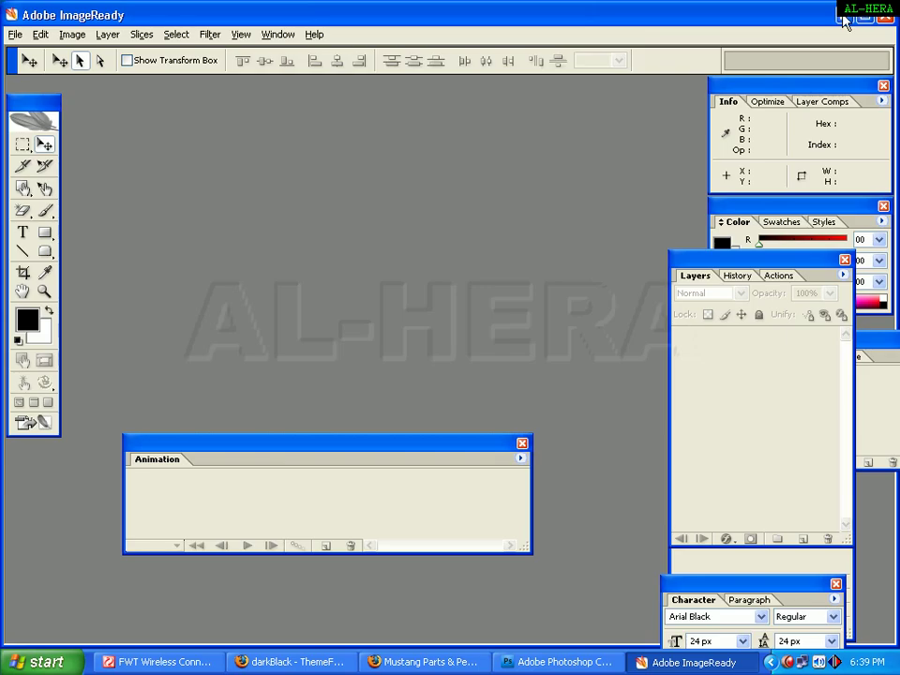
Create a new blank Untitled-1 document and centre its window.
click(15, 33)
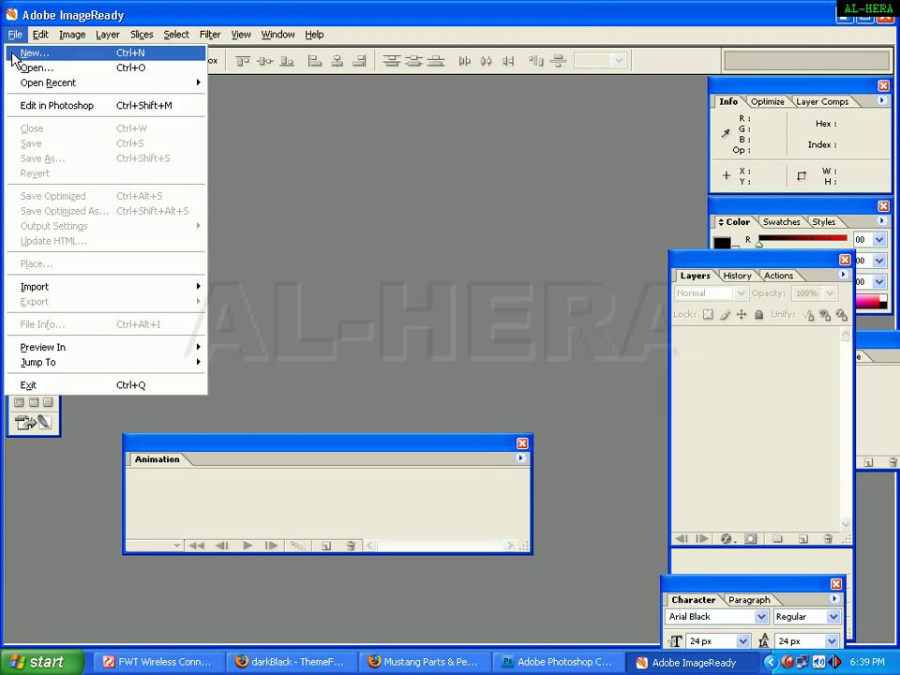
click(14, 57)
click(608, 266)
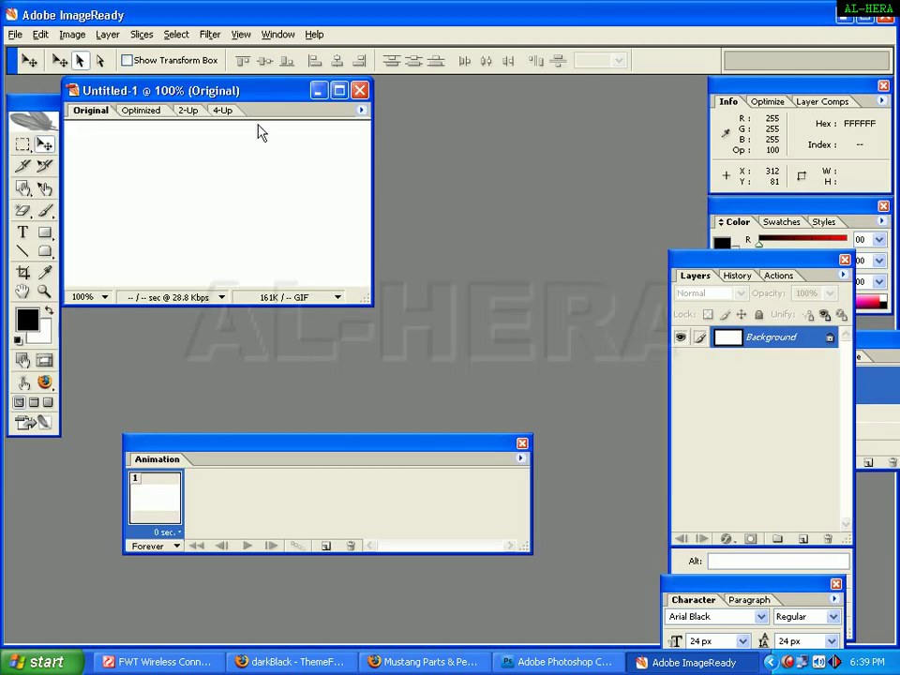
drag(255, 90, 401, 155)
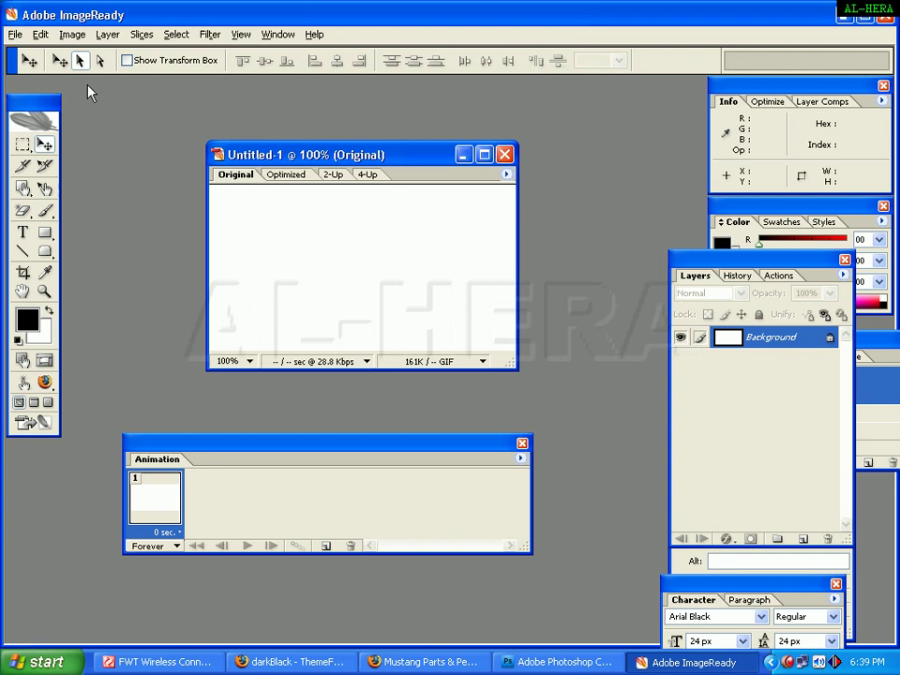
Fill the whole canvas solid orange (FFA600) and close the Animation palette.
click(41, 34)
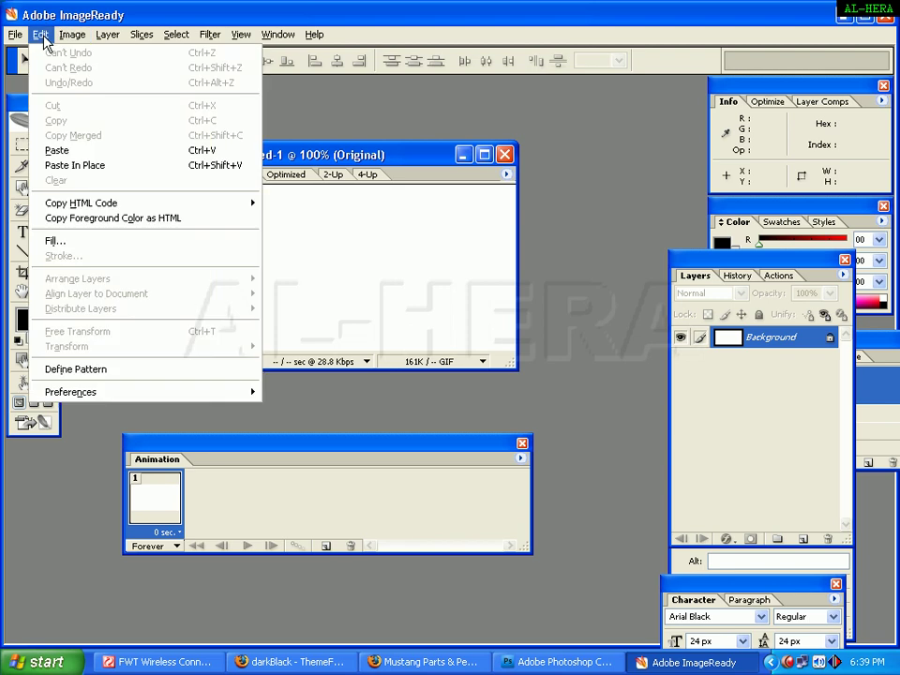
click(70, 244)
click(531, 100)
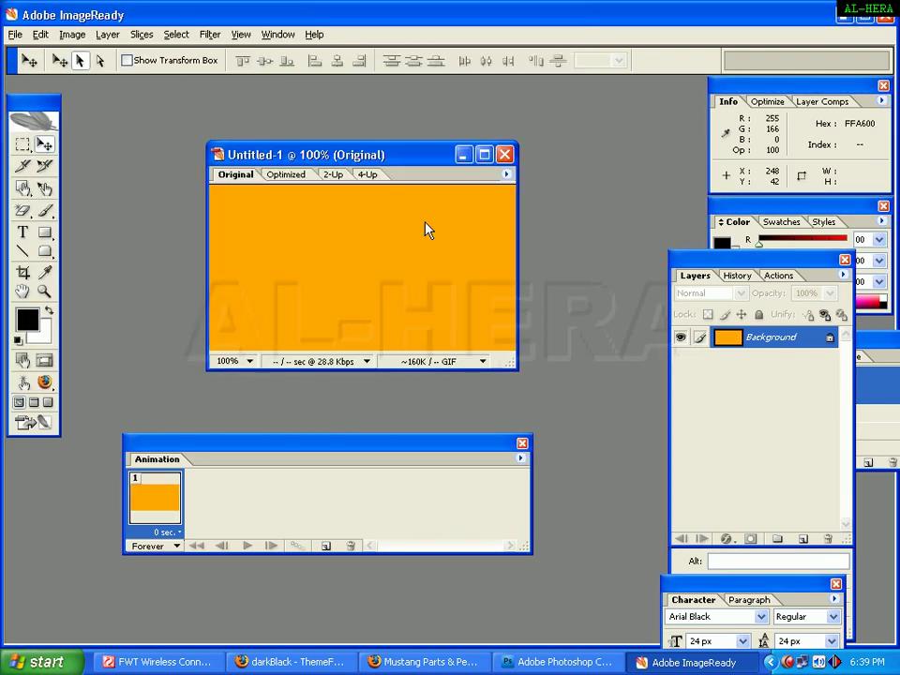
drag(403, 155, 449, 165)
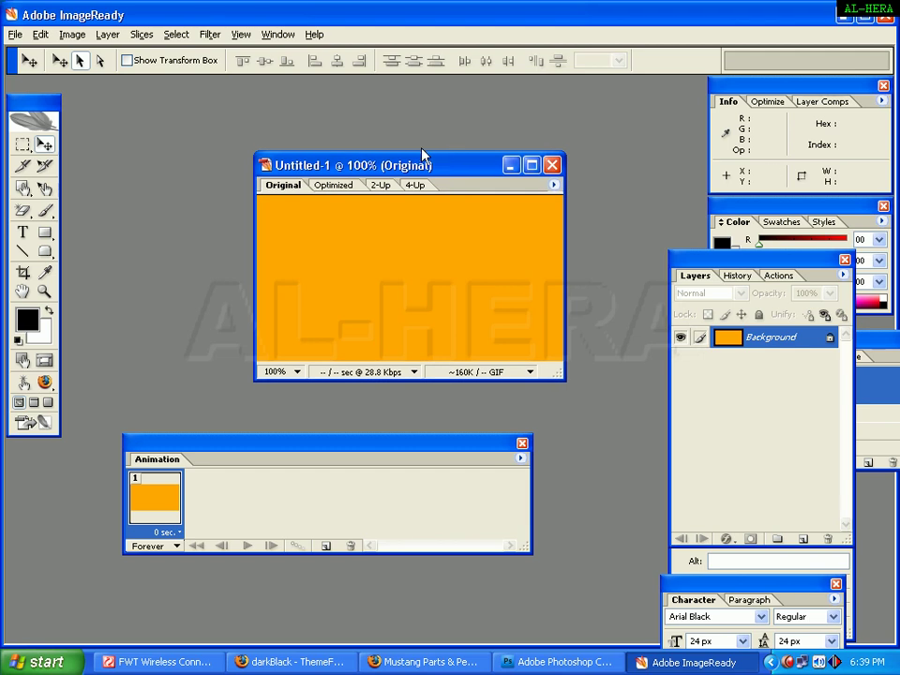
click(523, 443)
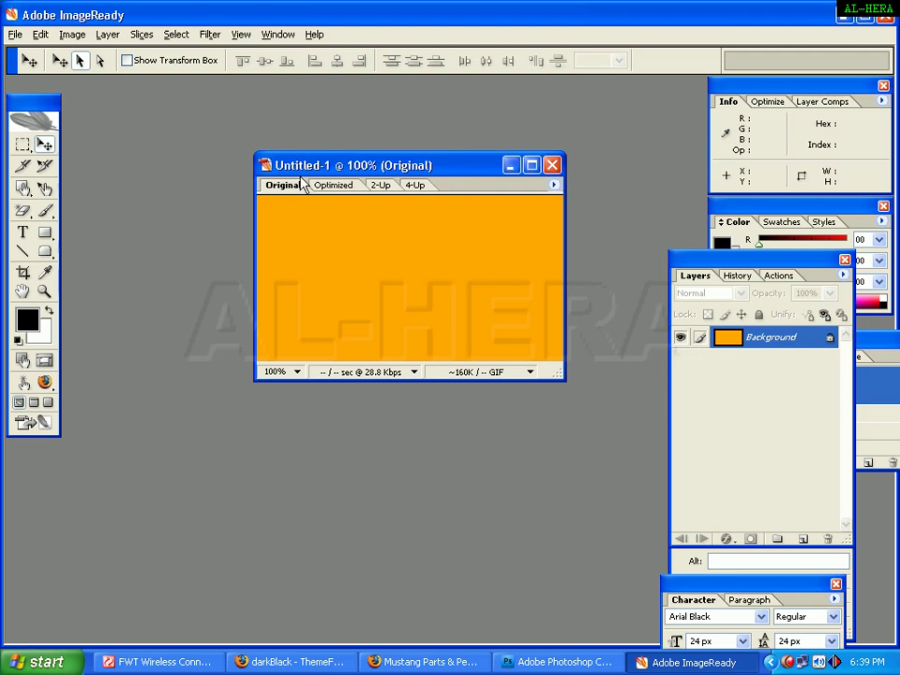
drag(357, 165, 294, 197)
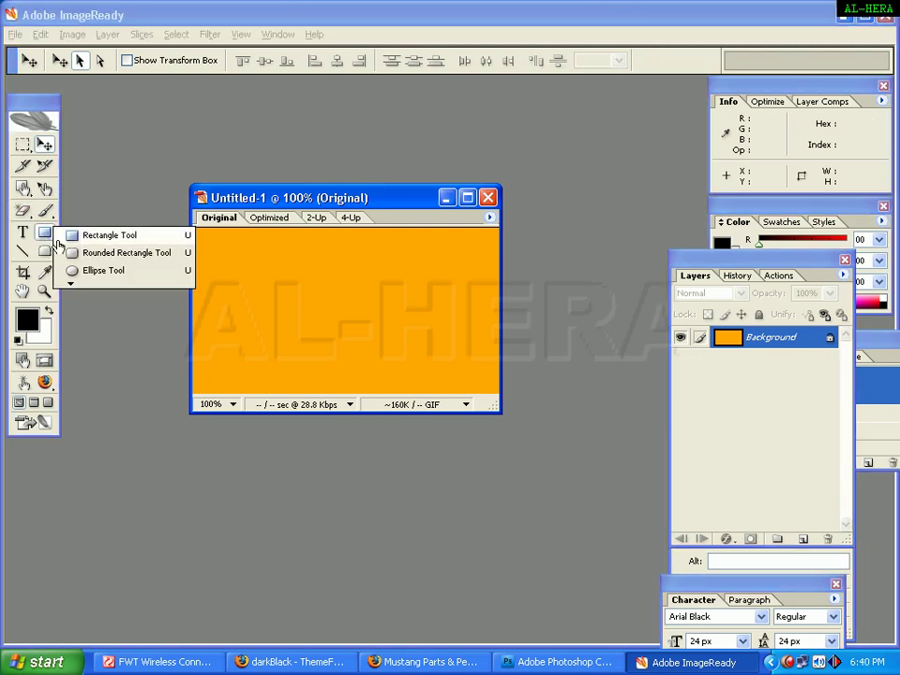
Draw a black rounded rectangle on Layer 1 across the centre of the orange canvas.
drag(42, 239, 103, 253)
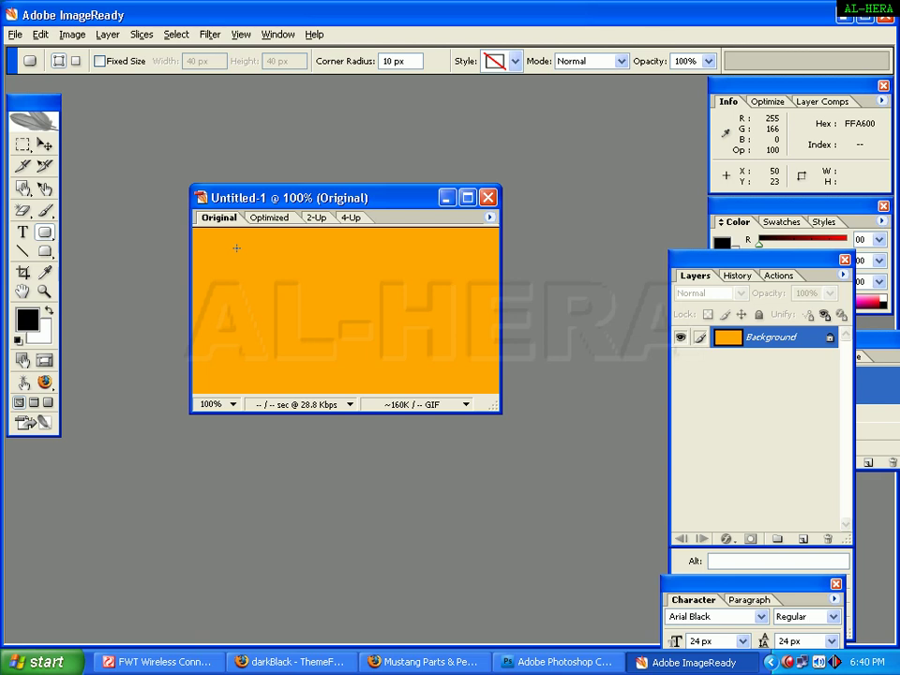
drag(237, 249, 427, 363)
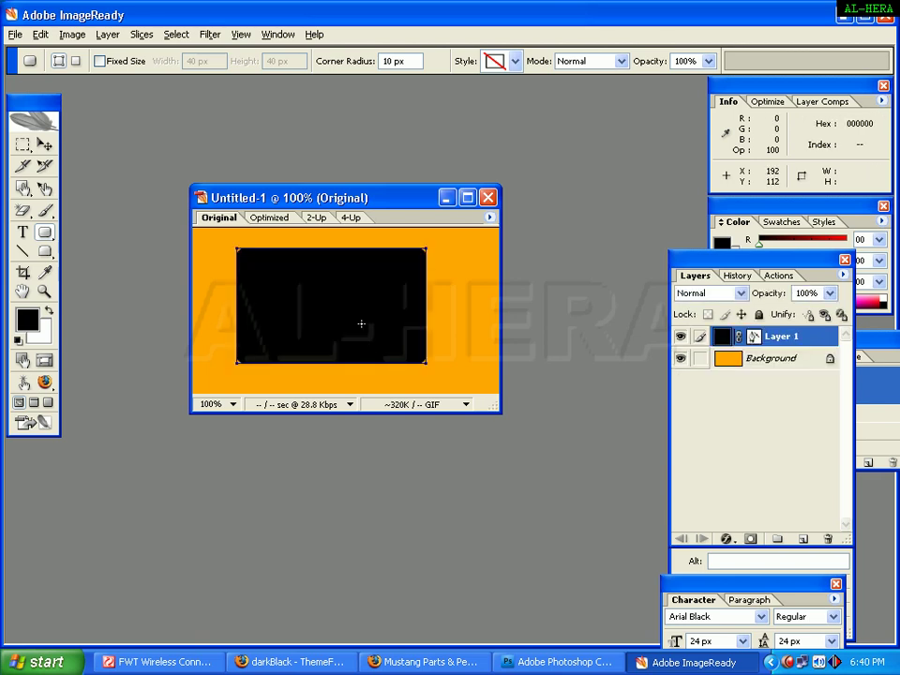
right_click(790, 337)
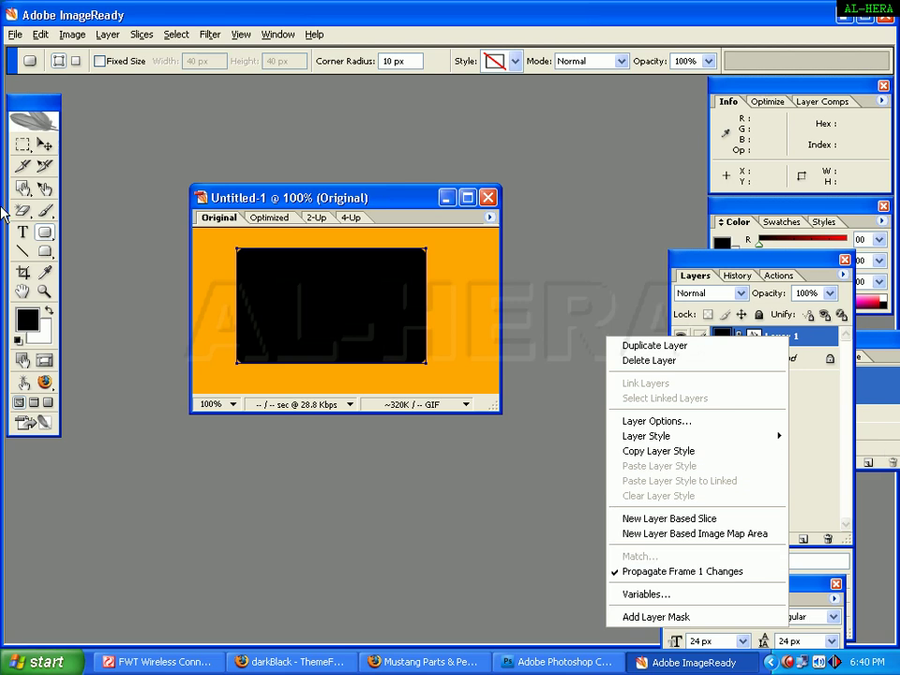
key(Escape)
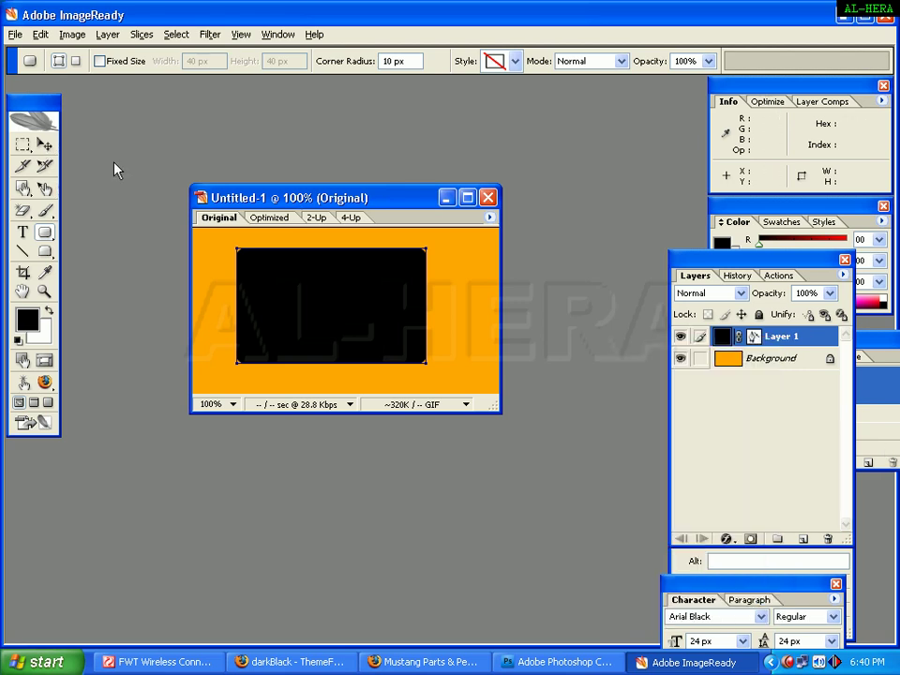
Nudge the black box slightly right and down, then start a 24 px text entry inside it.
key(v)
drag(353, 296, 362, 301)
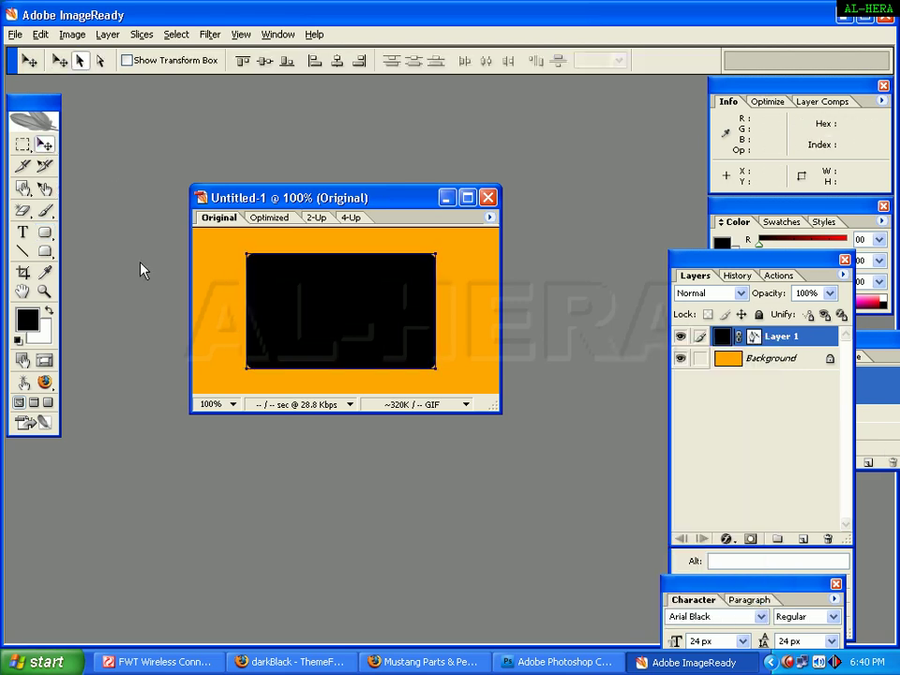
click(23, 232)
click(279, 306)
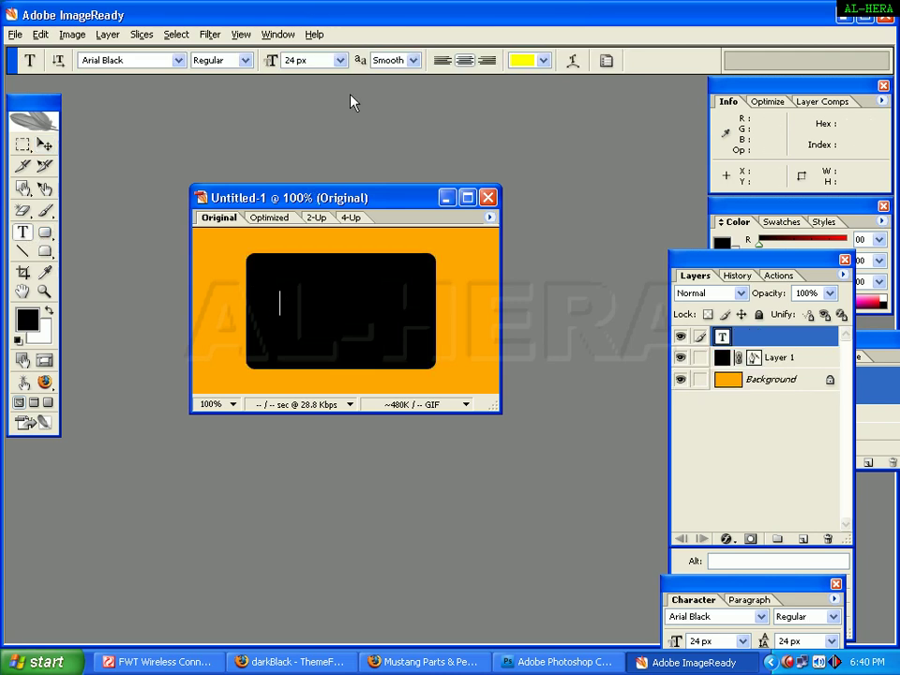
Add yellow 24 px Arial Black 'AL-HERA' text centred inside the black box.
text(A)
text(L-HERA)
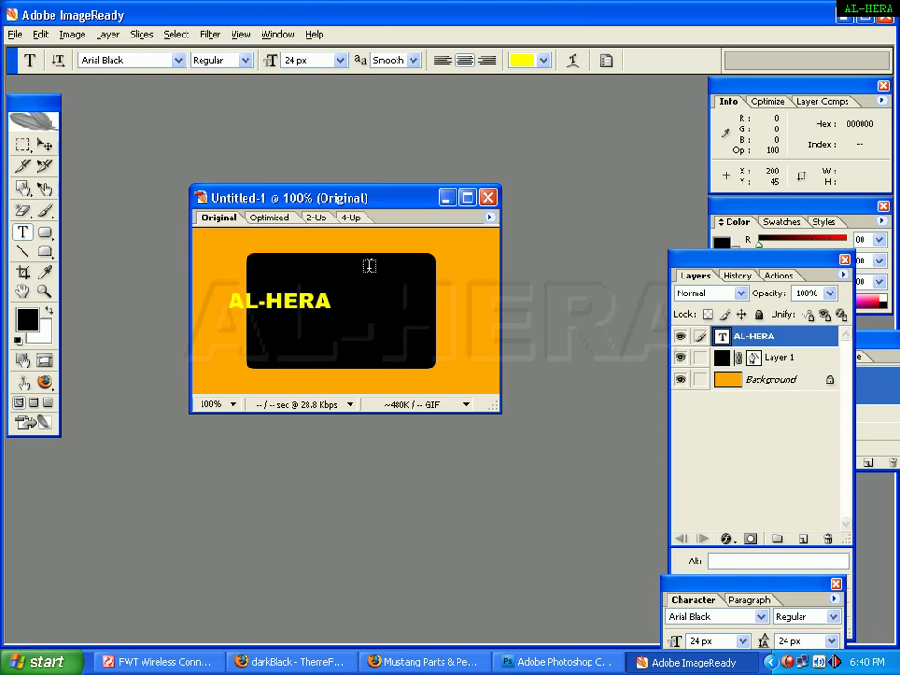
click(45, 144)
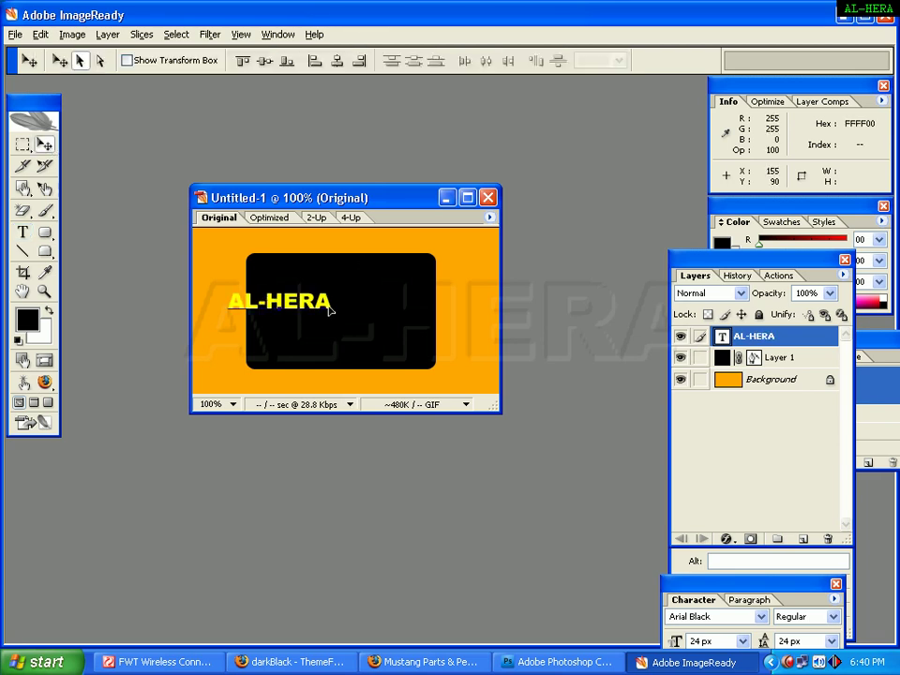
mouse_move(332, 301)
mouse_down()
mouse_move(383, 304)
mouse_move(342, 303)
mouse_up()
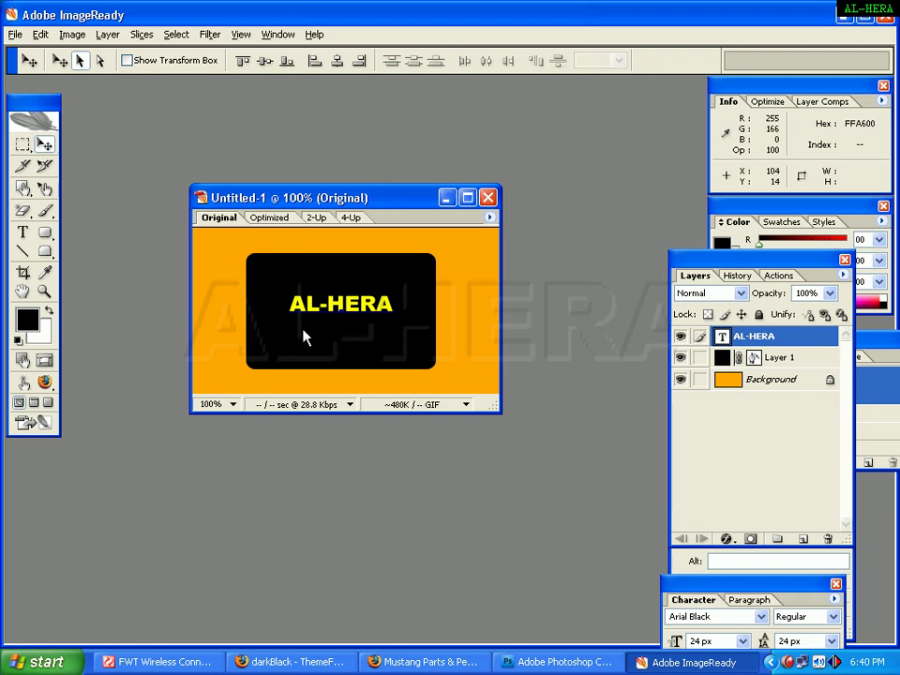
click(278, 35)
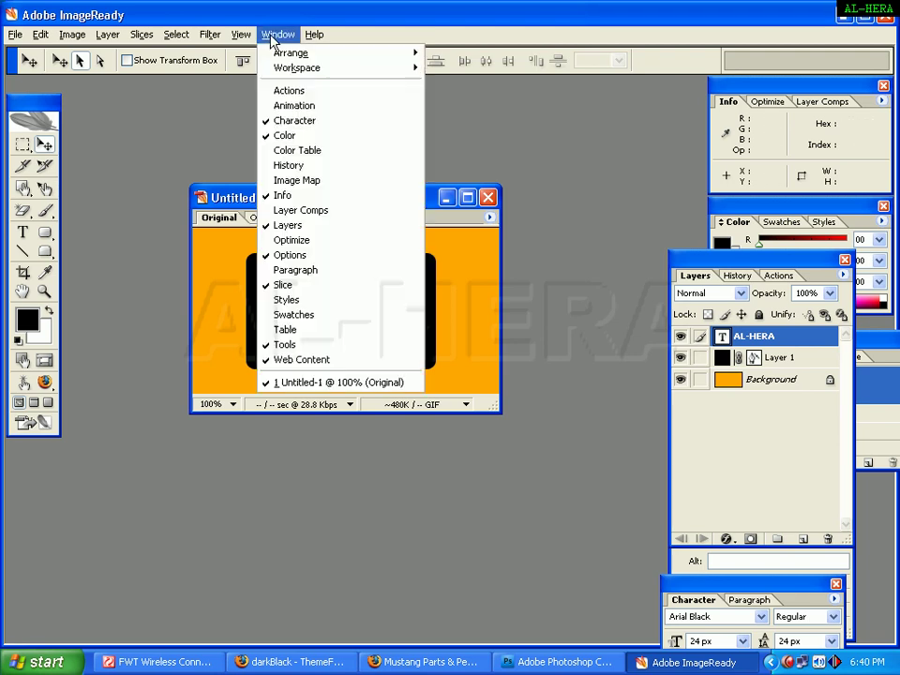
Show the Animation palette again and position it below the document window.
click(310, 106)
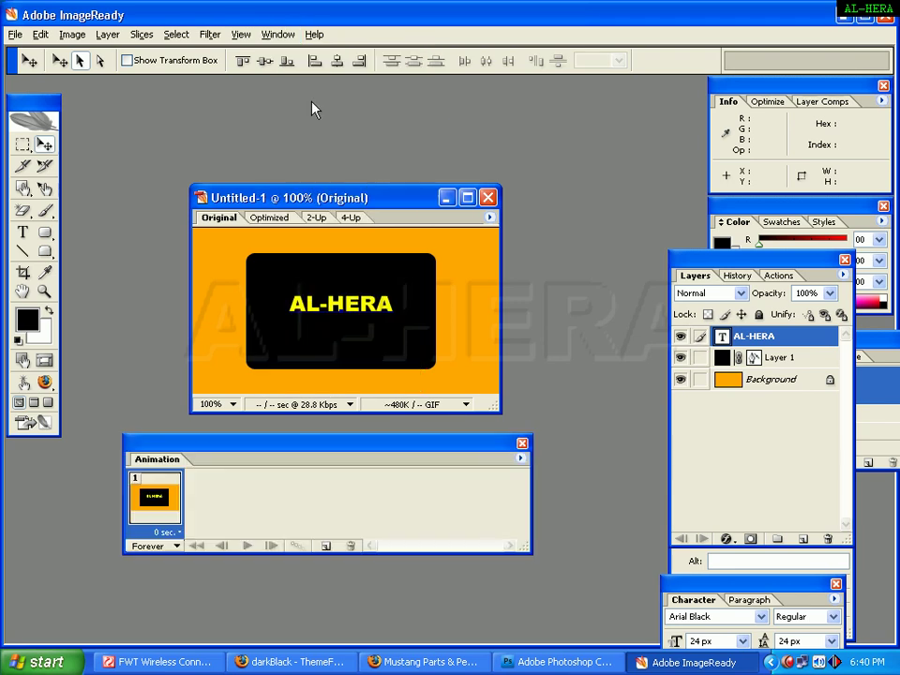
drag(313, 449, 290, 463)
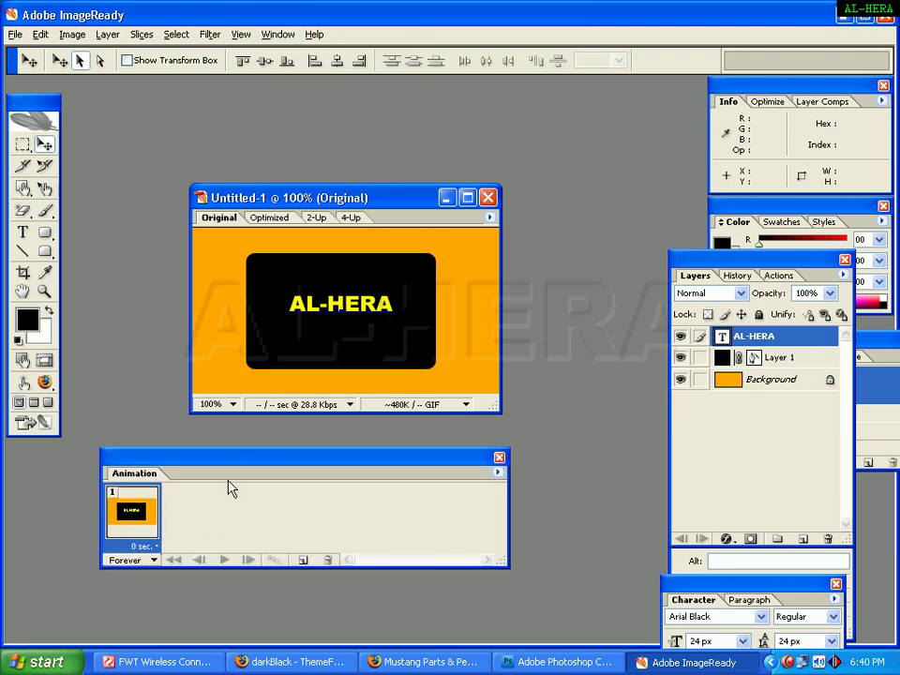
drag(230, 465, 221, 474)
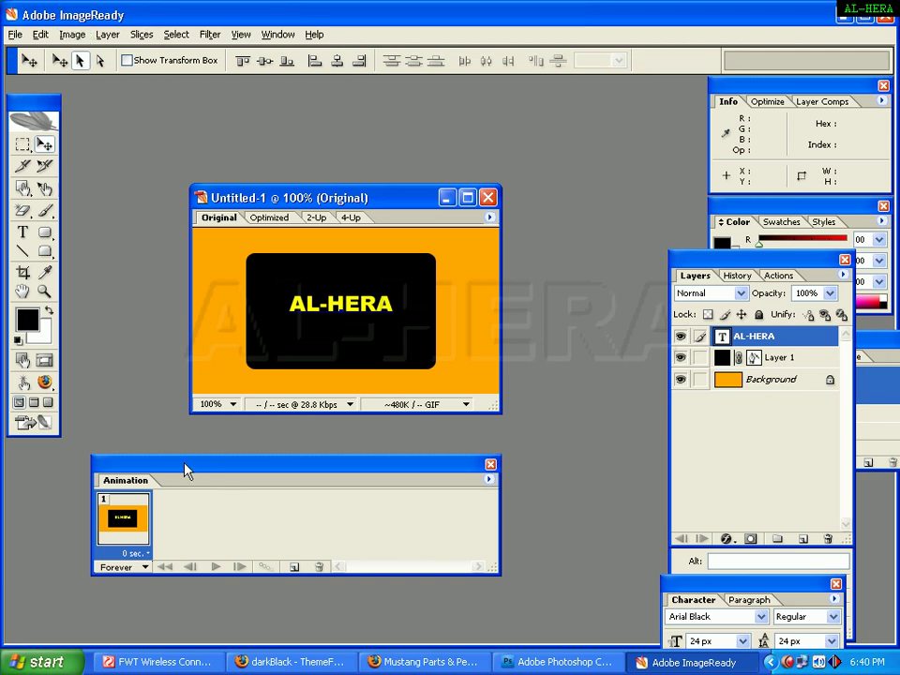
drag(184, 468, 194, 471)
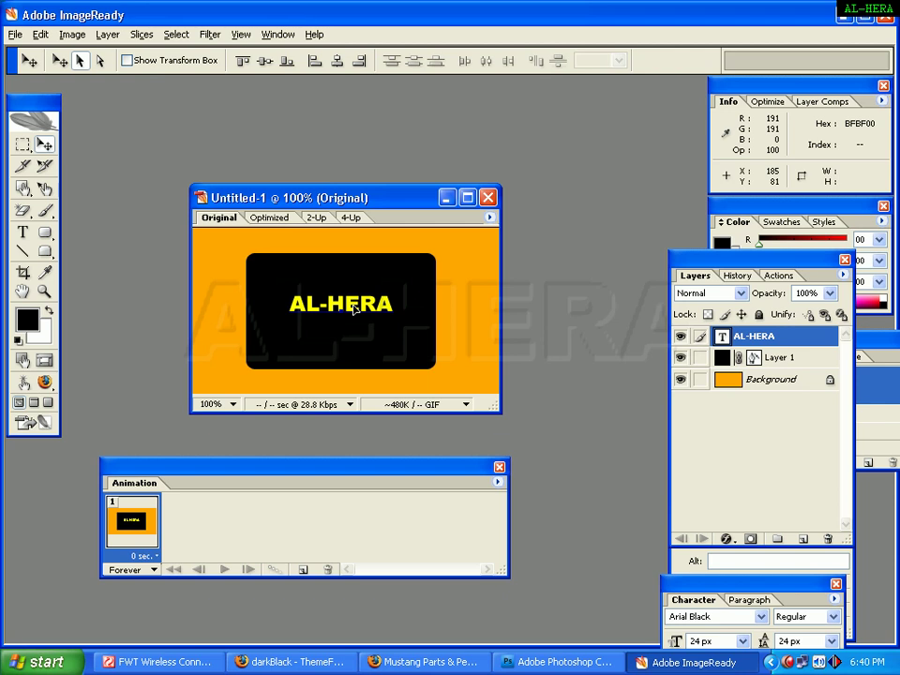
Duplicate the AL-HERA frame three times to make four animation frames.
click(302, 569)
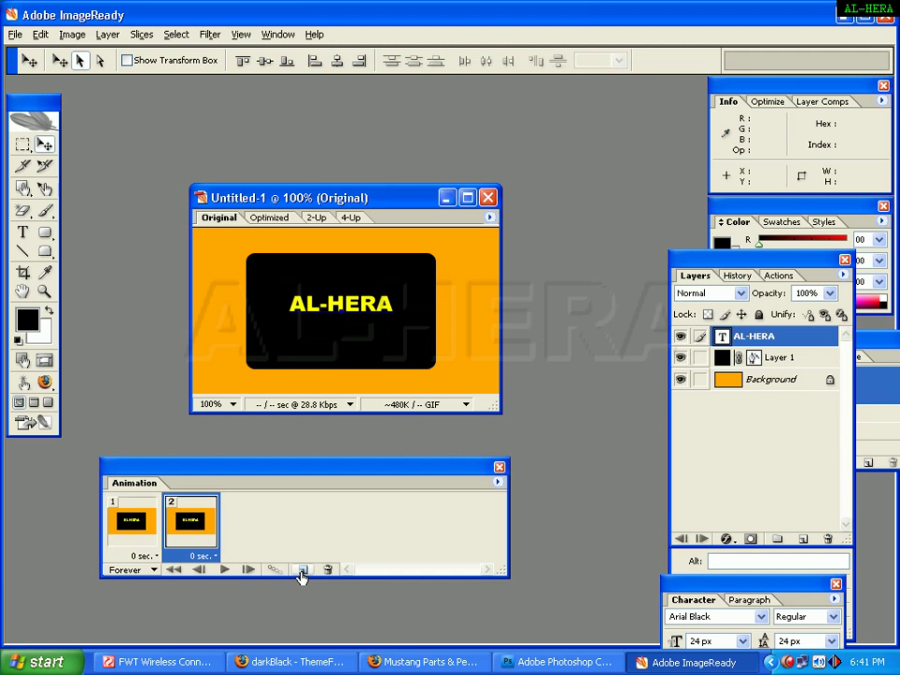
click(302, 570)
click(302, 569)
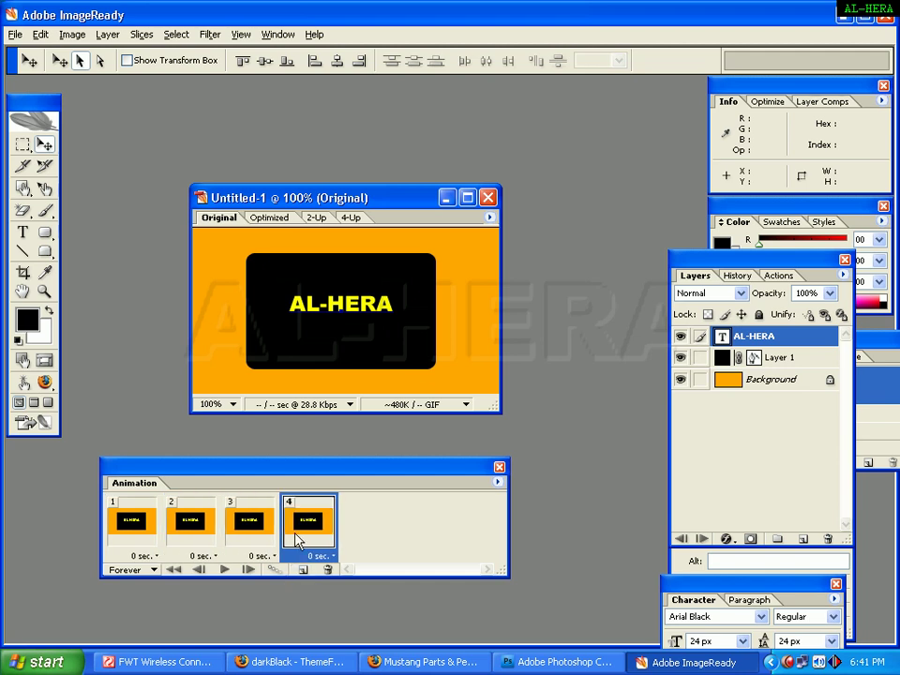
Set the delay of all four frames to 1 second.
click(143, 560)
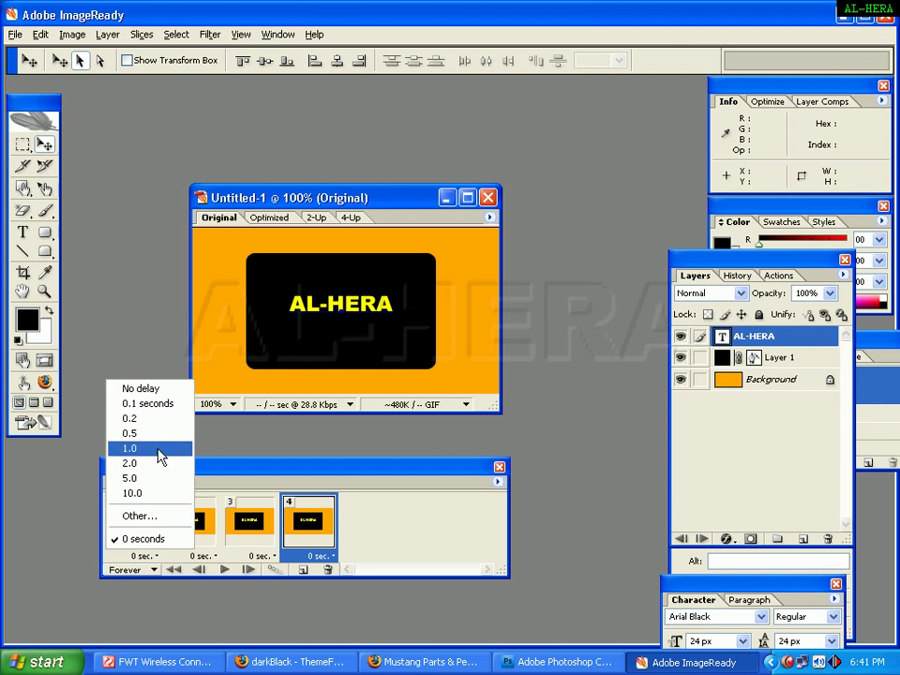
click(160, 457)
click(195, 557)
click(218, 449)
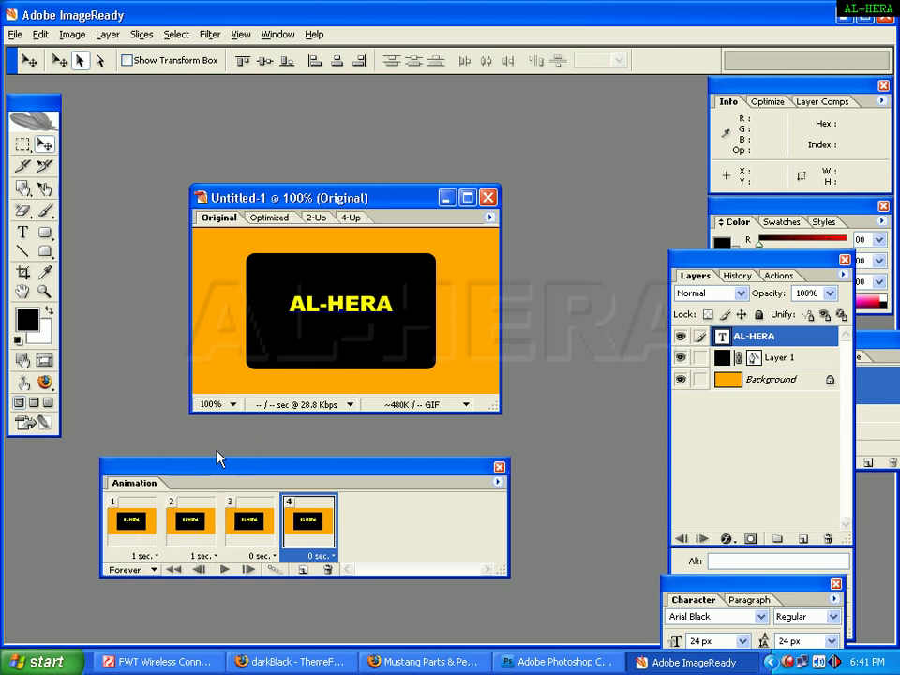
click(260, 556)
click(247, 449)
click(312, 556)
click(307, 448)
Reposition the Animation palette and select frame 2 for editing.
drag(289, 467, 334, 458)
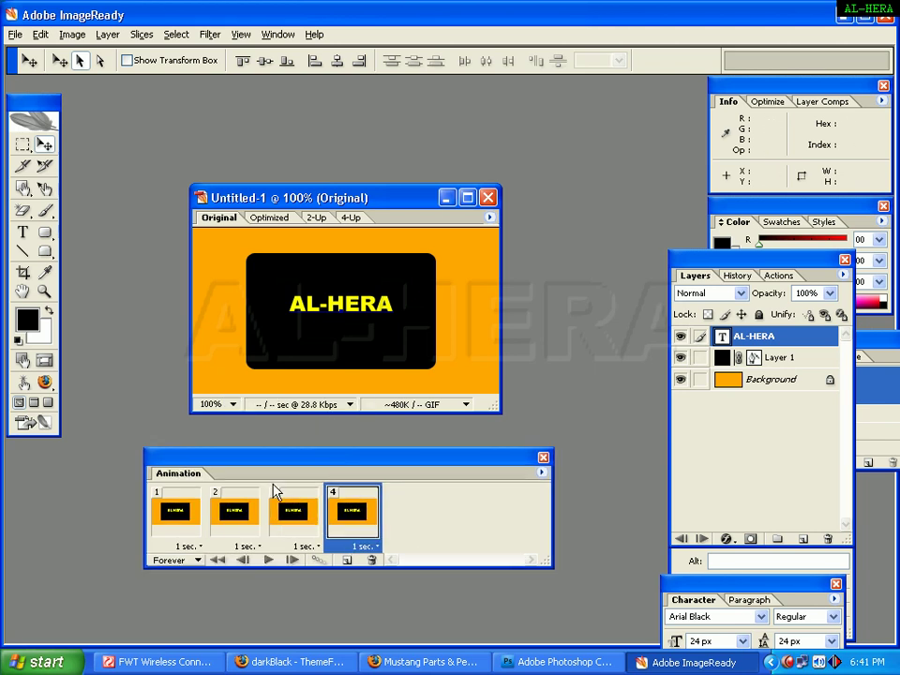
drag(427, 463, 408, 467)
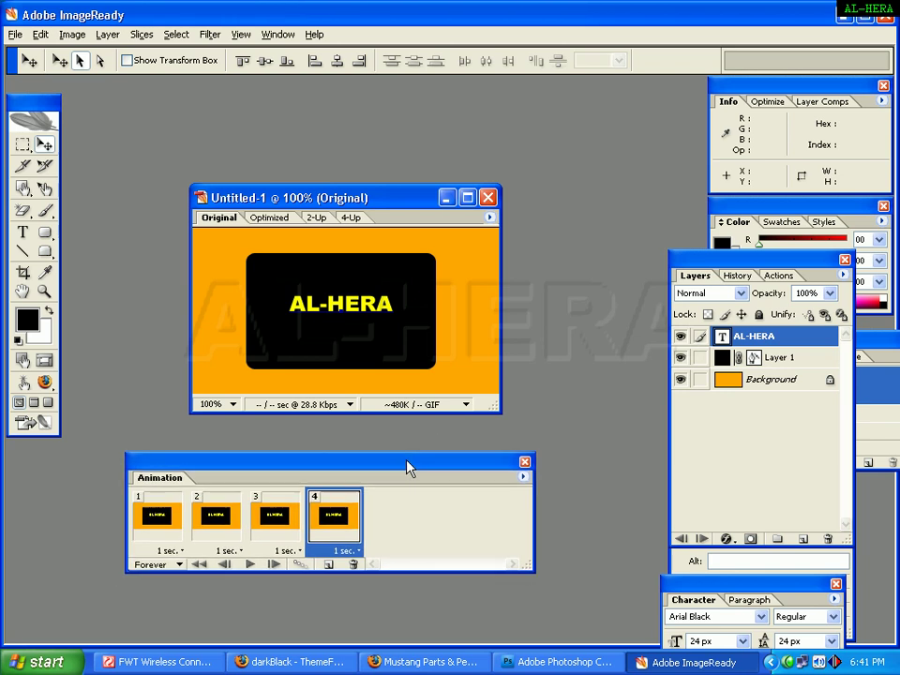
click(171, 530)
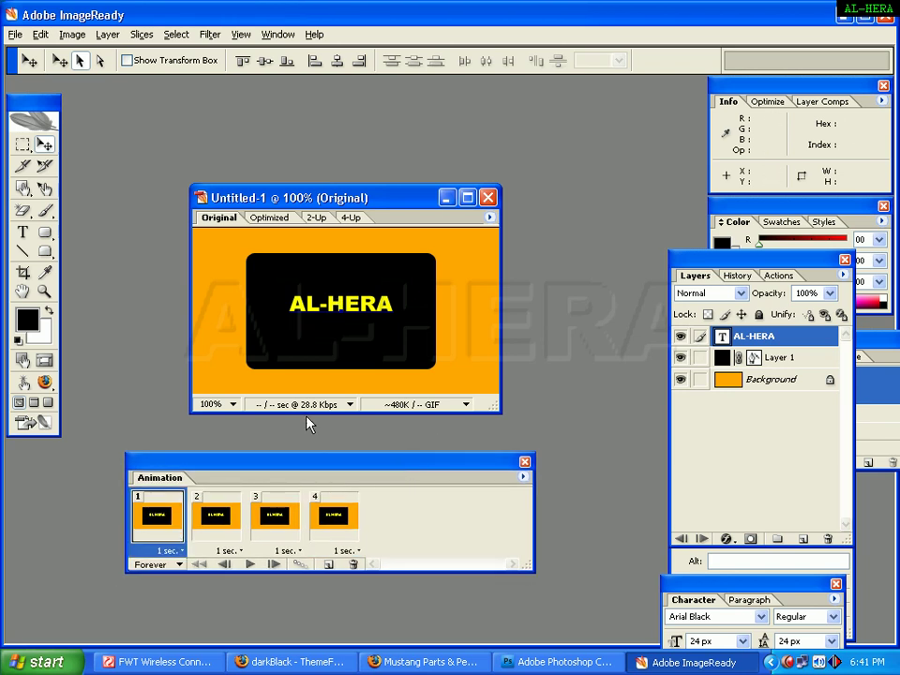
click(215, 521)
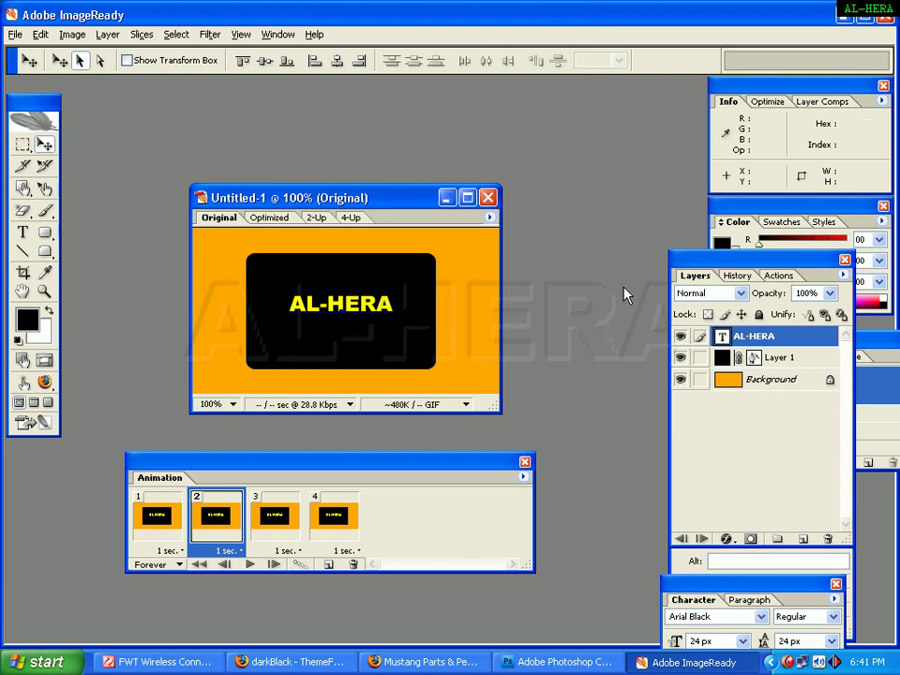
Hide the AL-HERA text layer in animation frames 2 and 4.
drag(699, 261, 647, 236)
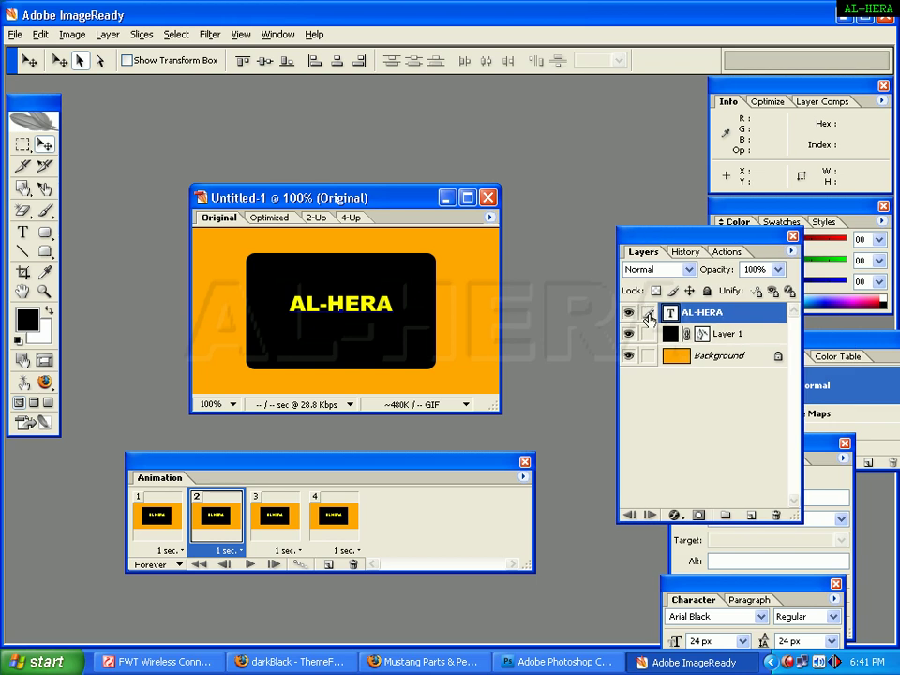
click(628, 313)
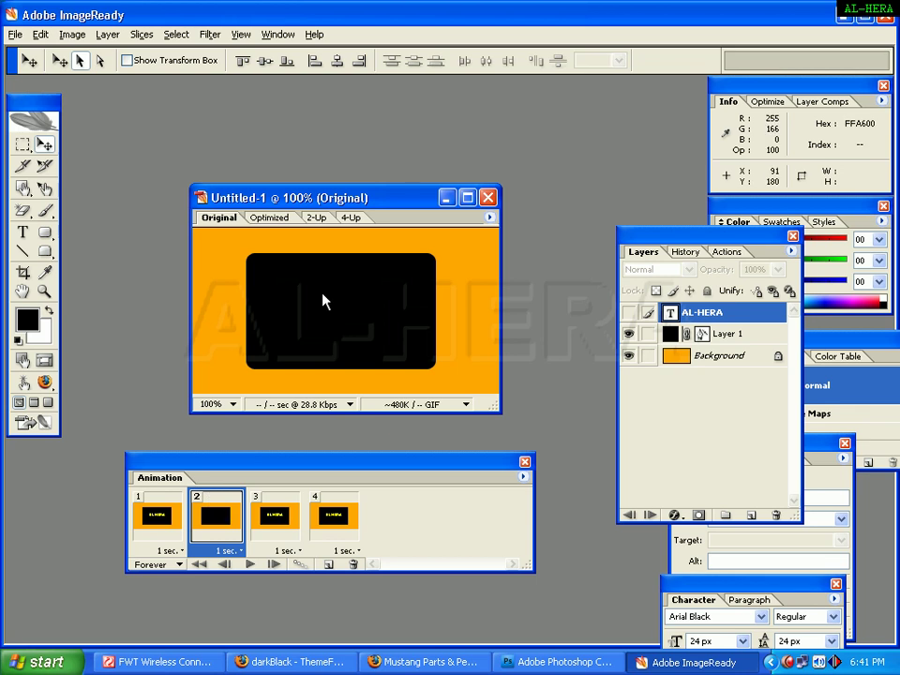
click(287, 530)
click(336, 518)
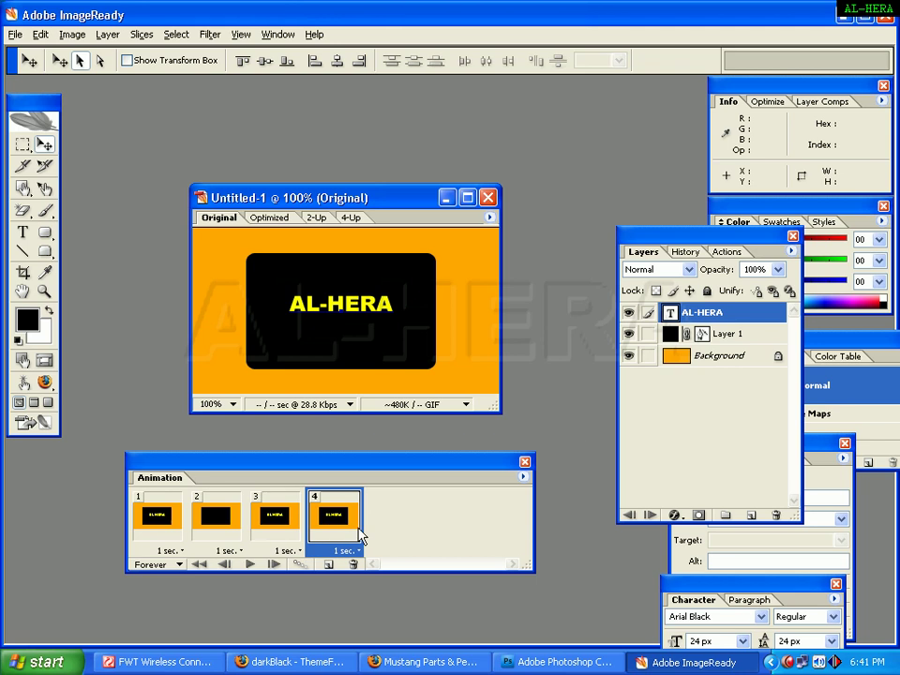
click(629, 313)
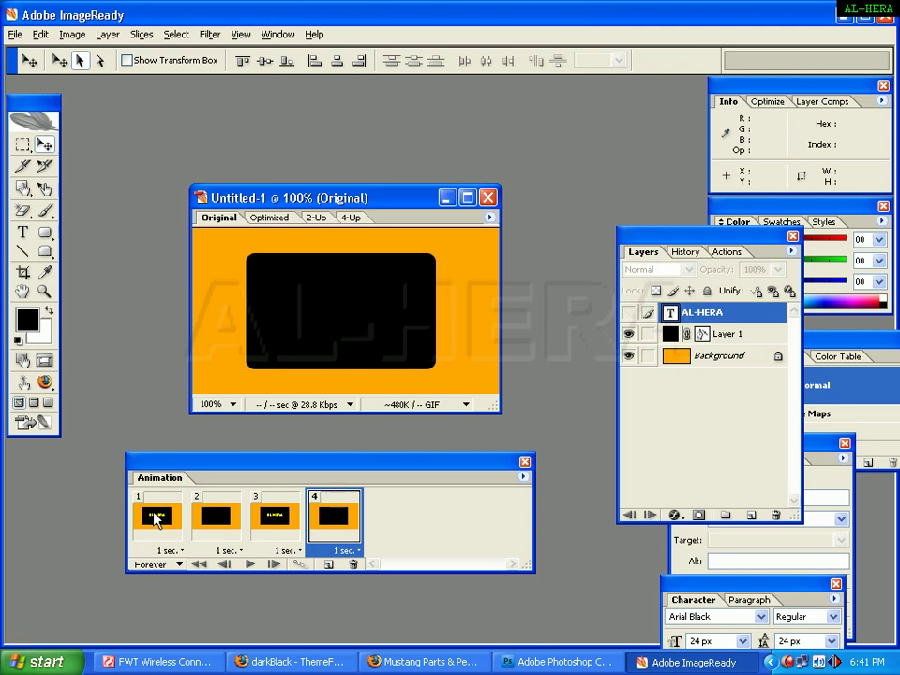
Step through the four frames to check the blinking, ending on frame 1.
click(157, 522)
click(216, 518)
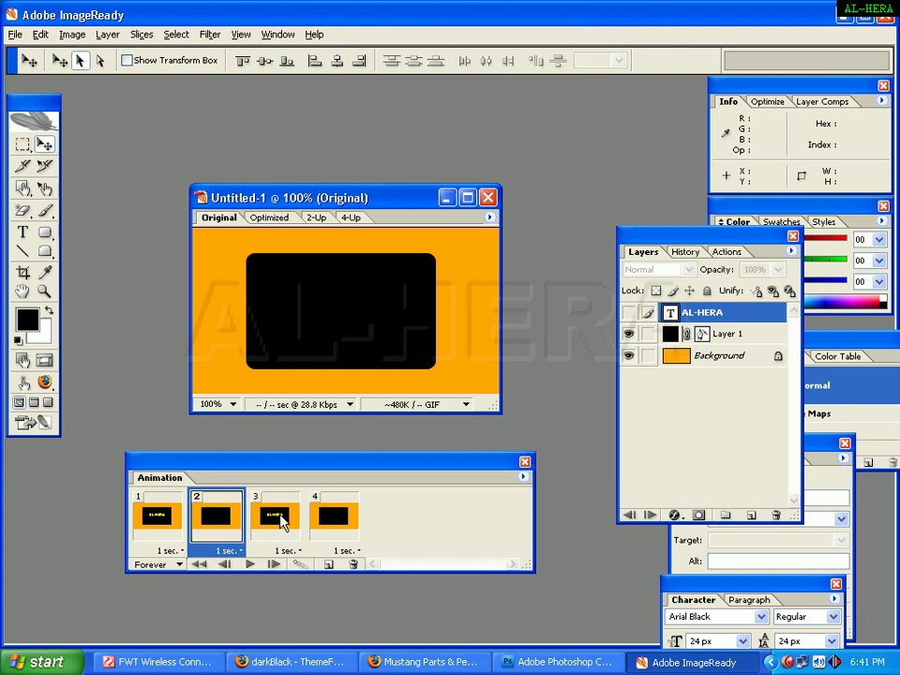
click(334, 518)
click(274, 518)
click(215, 518)
key(shift+alt+Home)
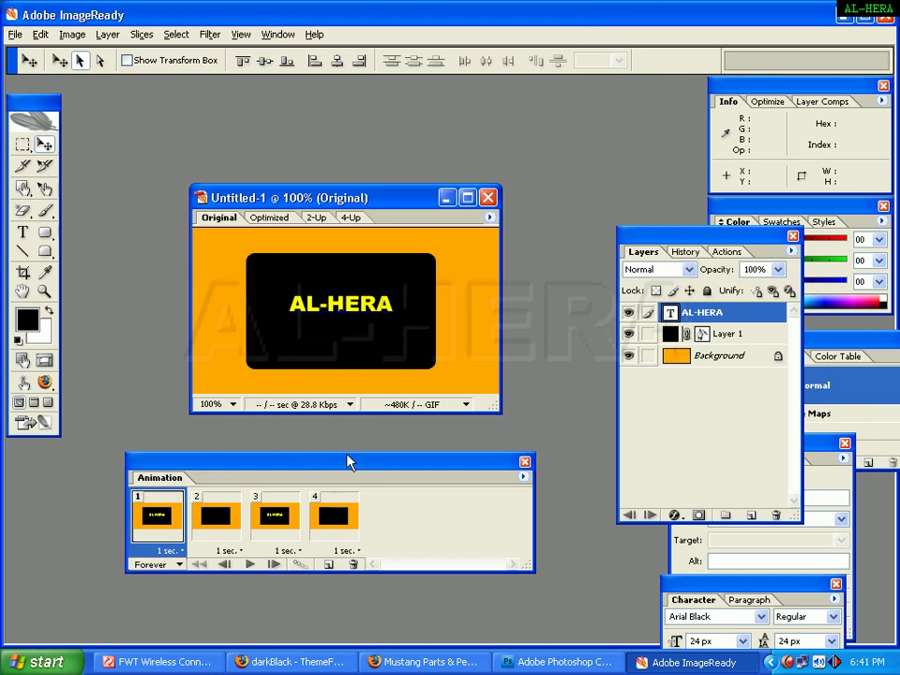
Save the optimized animation as ANIMATION.gif on the Desktop.
click(15, 34)
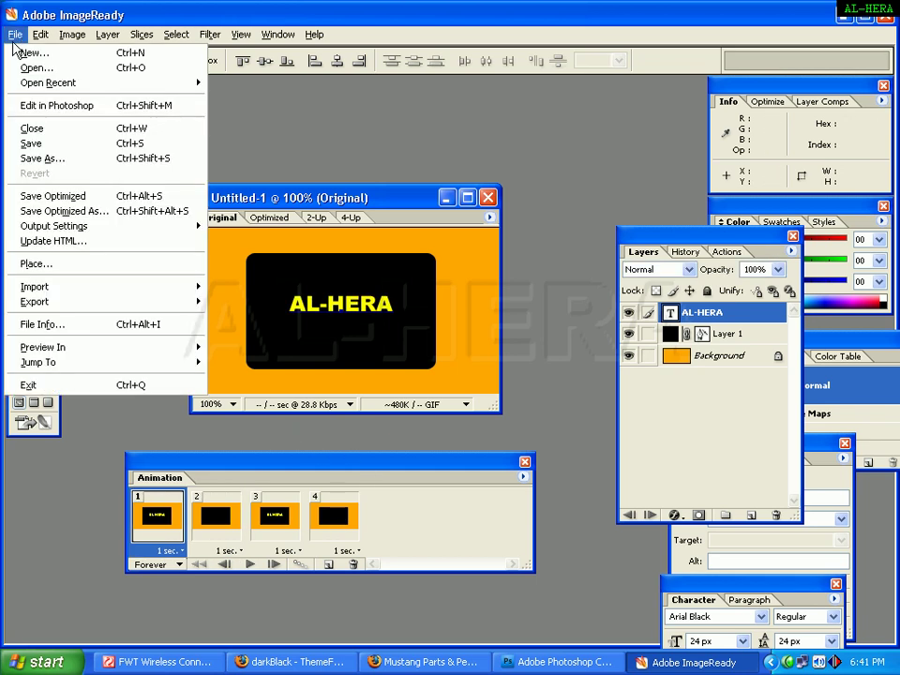
click(70, 212)
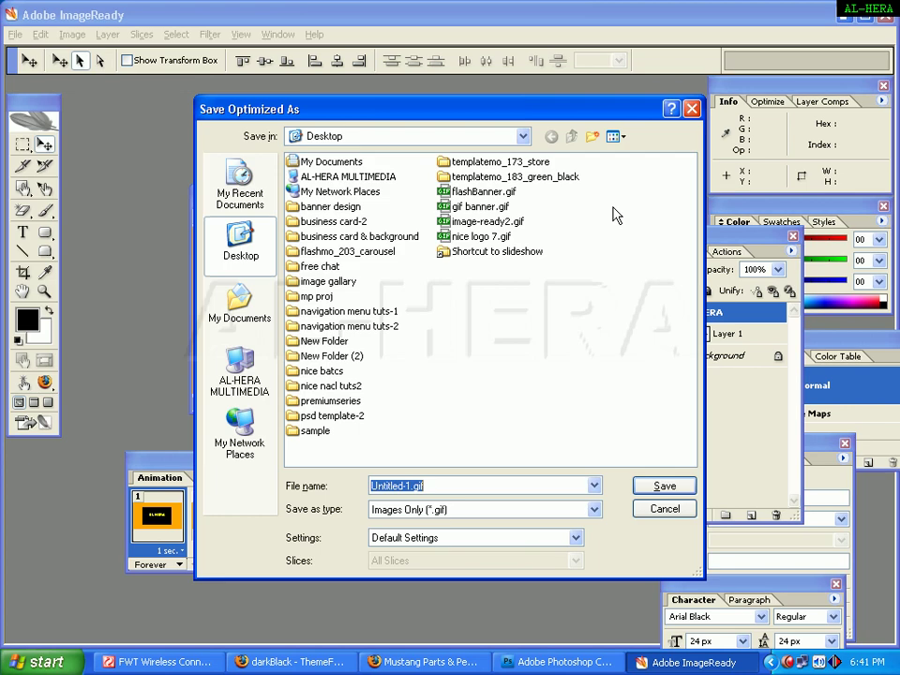
click(411, 485)
drag(411, 485, 338, 488)
text(AN)
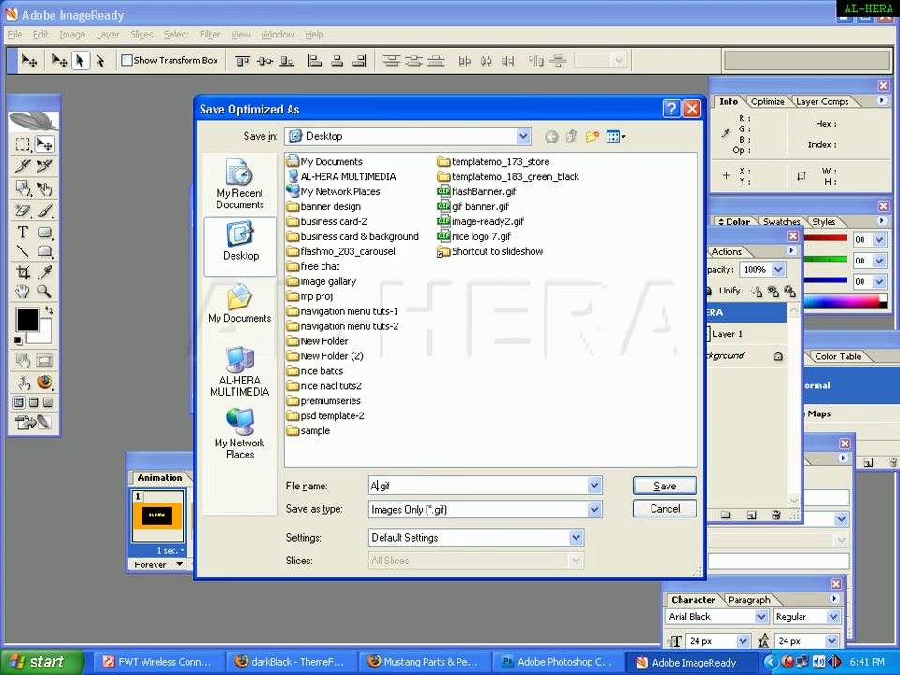
text(INAL)
key(BackSpace)
key(BackSpace)
key(BackSpace)
text(MATION)
key(Return)
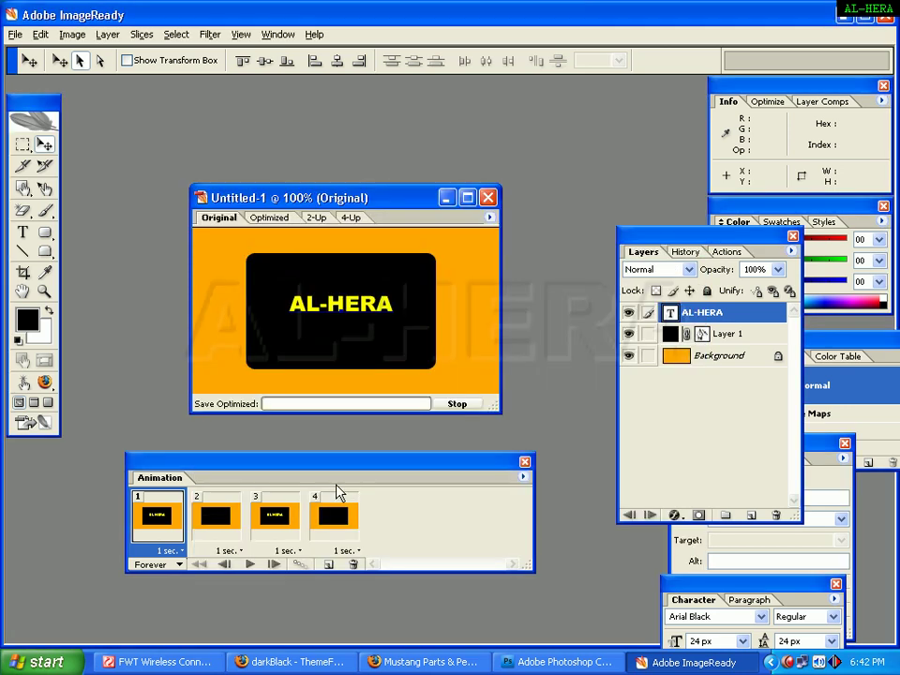
click(848, 11)
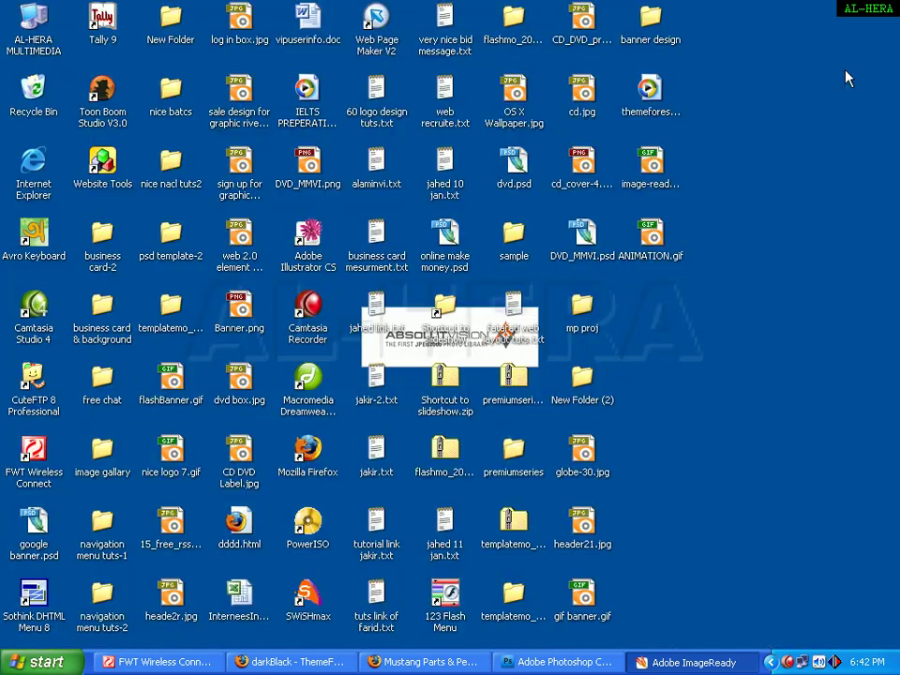
double_click(673, 253)
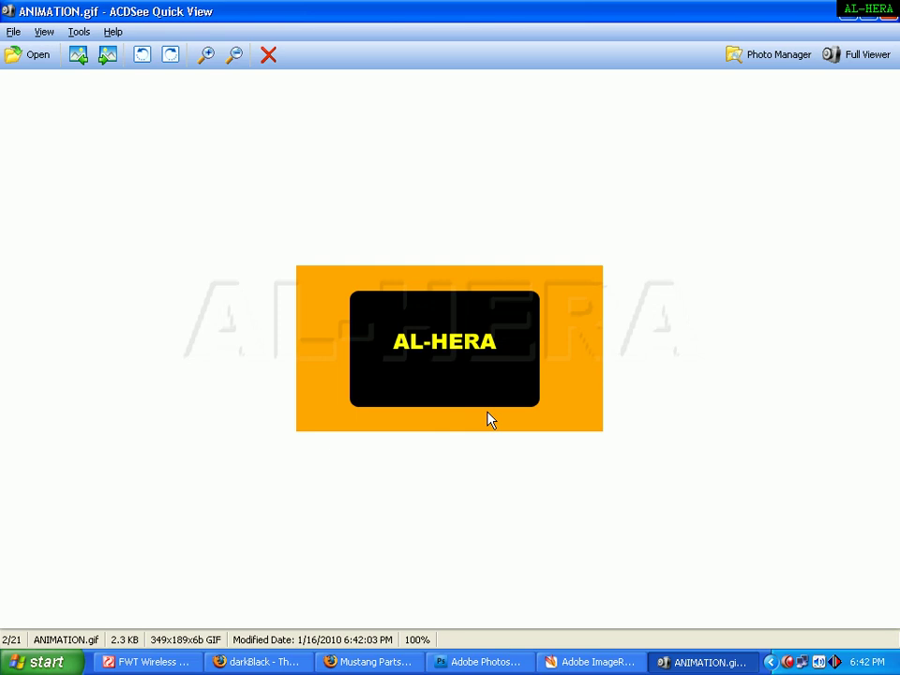
click(891, 13)
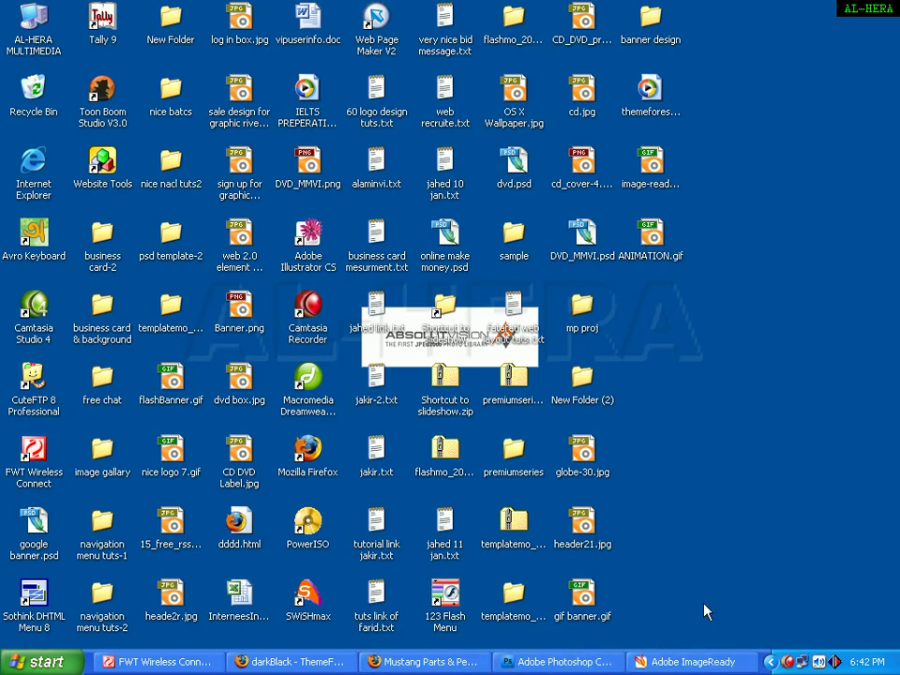
double_click(659, 177)
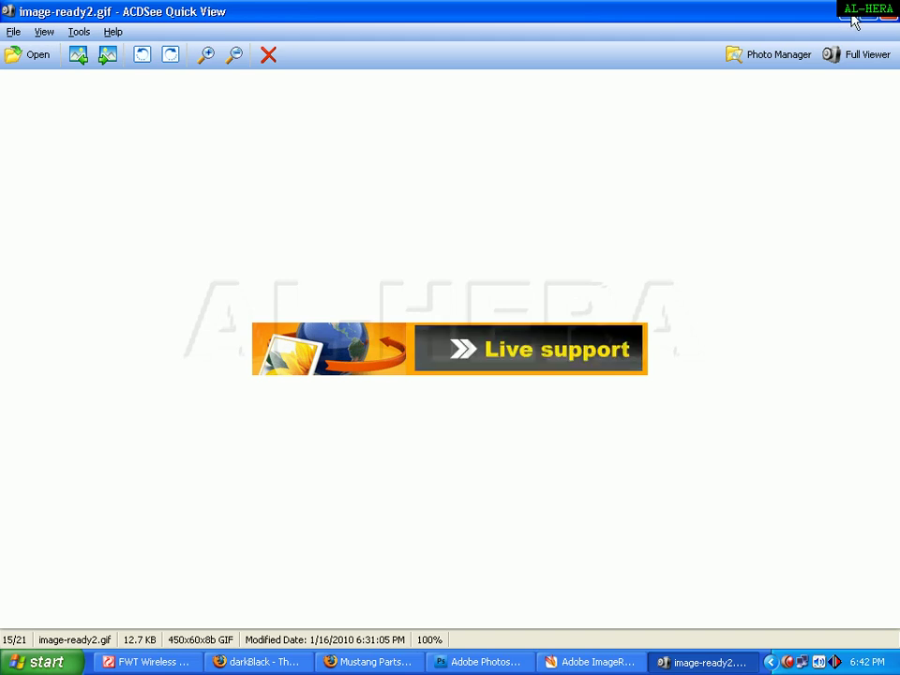
click(889, 13)
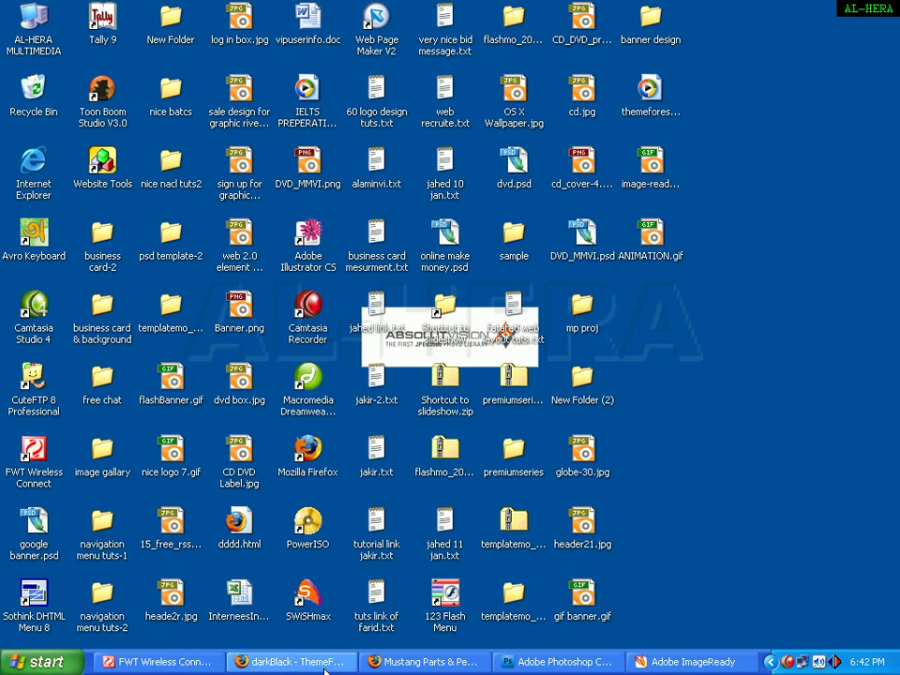
Check the Live support banner's Image Size is 450 × 60 pixels, leaving it unchanged.
click(579, 665)
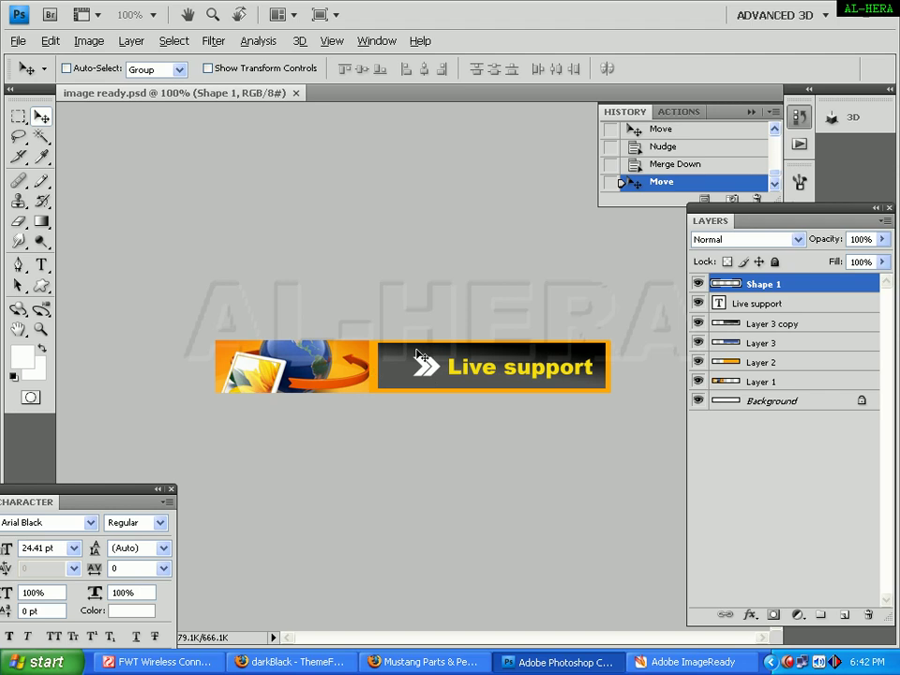
click(97, 44)
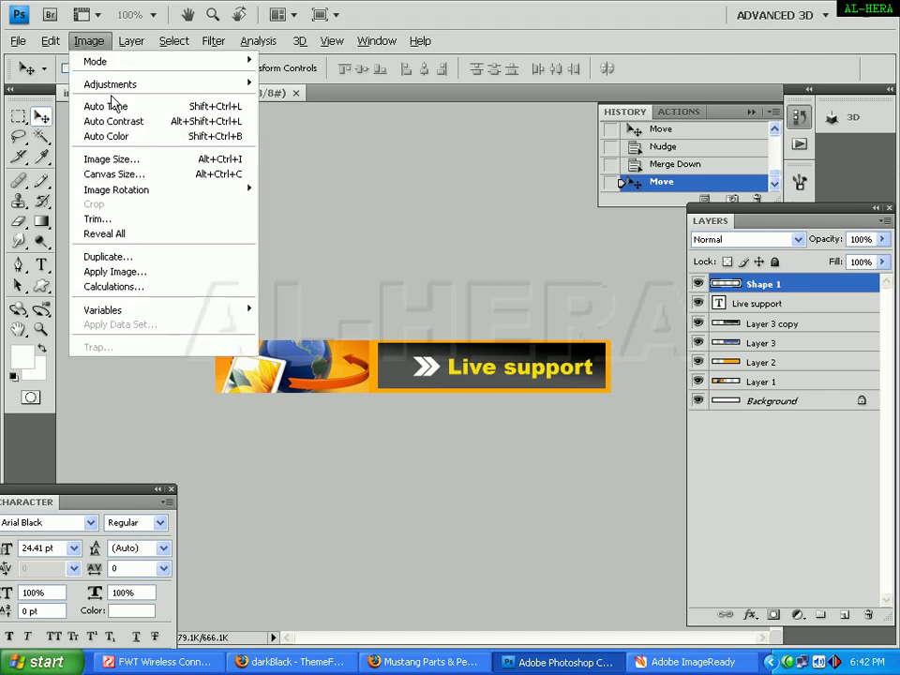
click(105, 157)
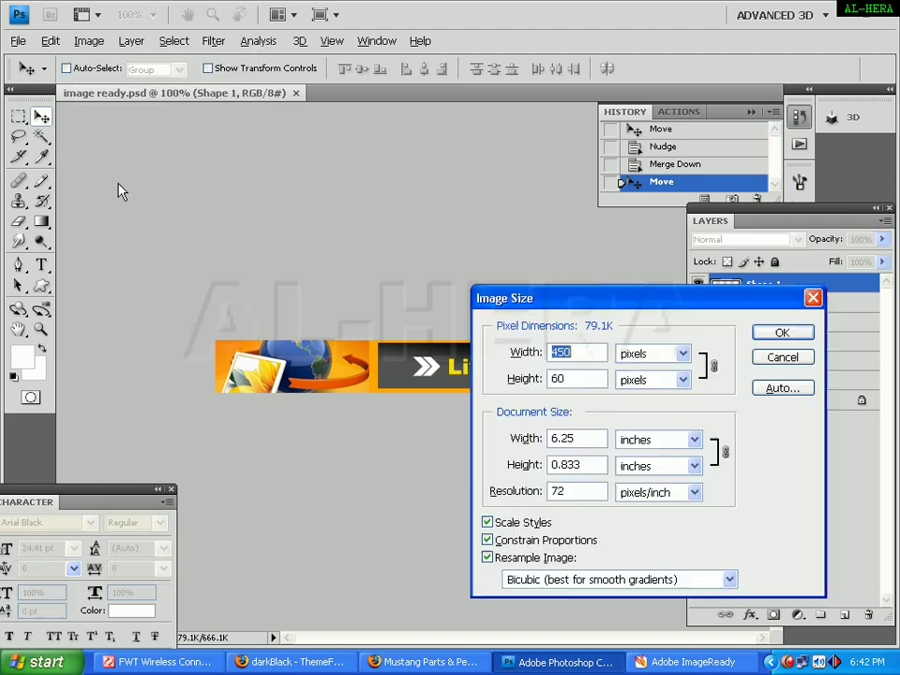
click(782, 358)
click(352, 670)
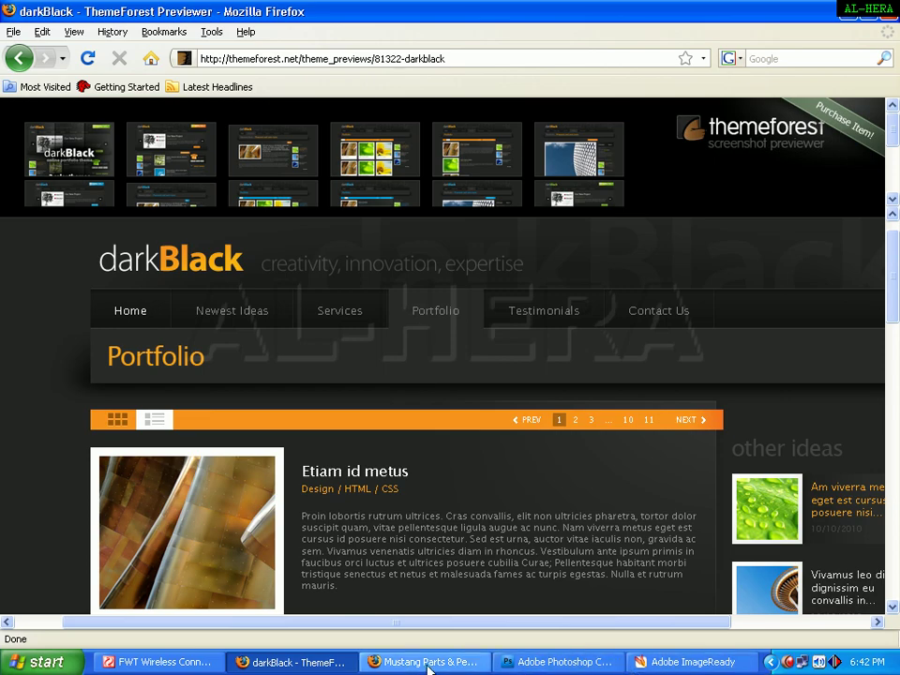
click(600, 668)
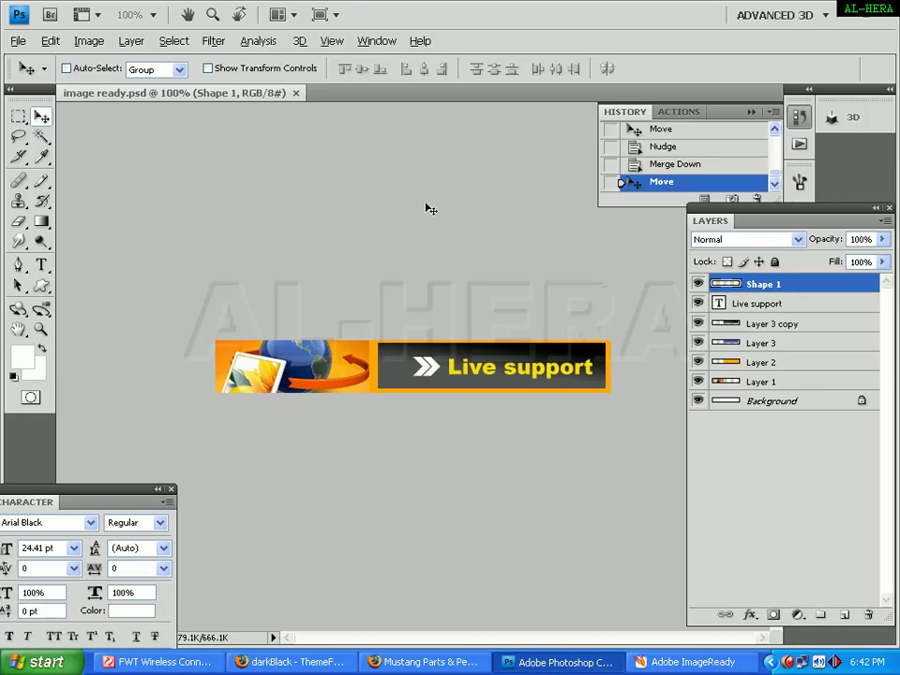
Pick Layer 1 from the banner, nudge it slightly, then make Layer 2 active.
right_click(317, 358)
click(323, 364)
mouse_move(354, 368)
mouse_down()
mouse_move(313, 368)
mouse_move(353, 369)
mouse_up()
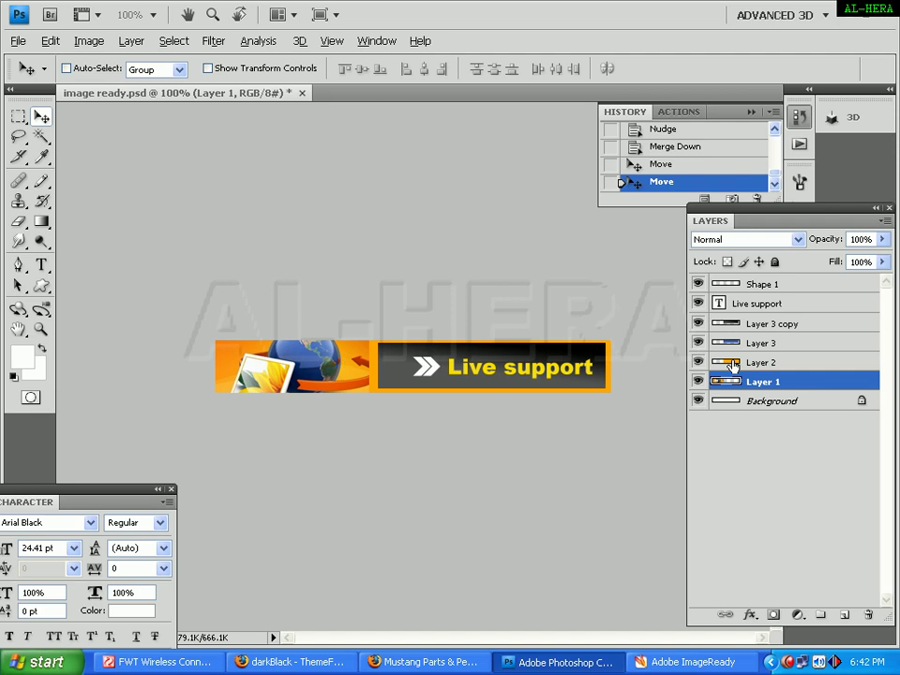
right_click(382, 362)
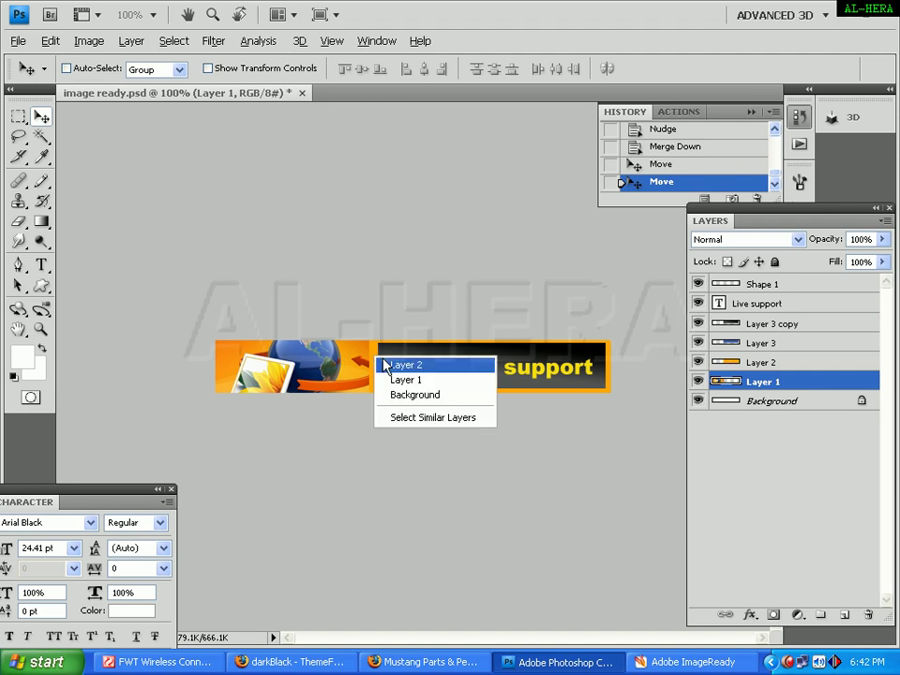
click(394, 363)
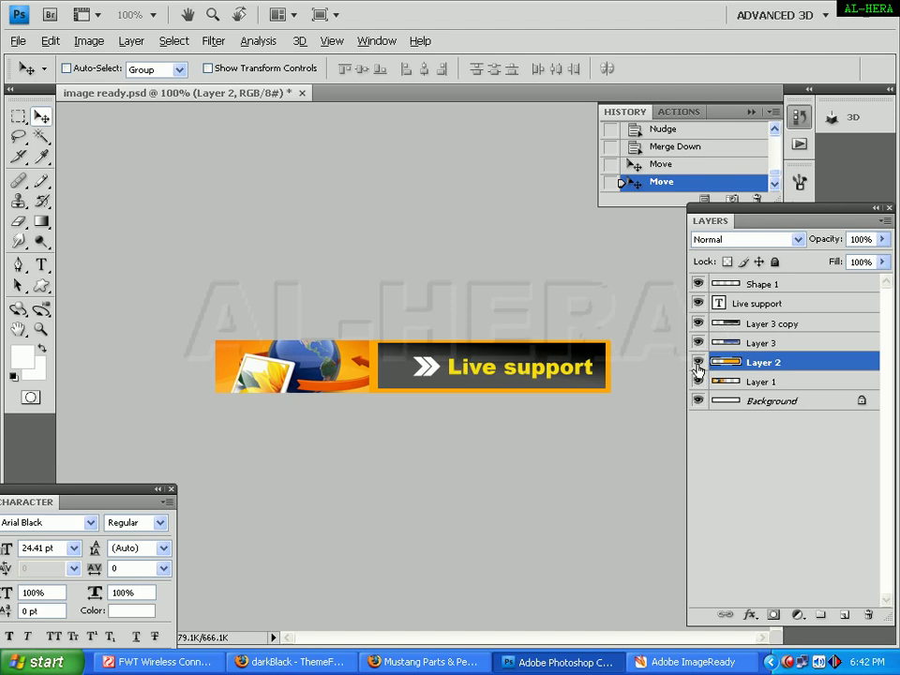
Hide the Shape 1 arrows, Live support text, Layer 3 copy and Layer 3 bar.
double_click(698, 324)
drag(698, 323, 697, 345)
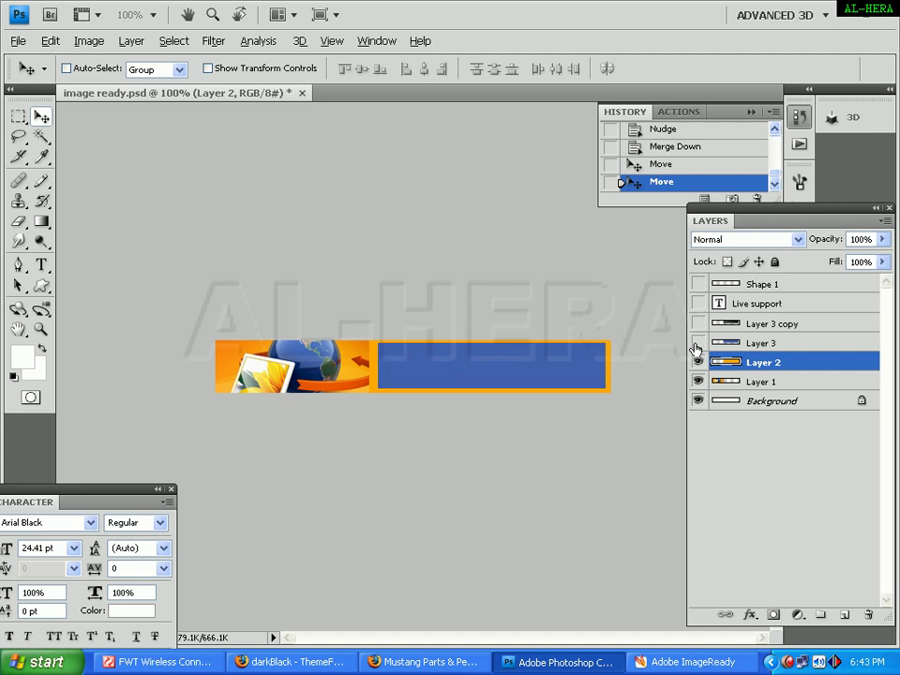
click(697, 343)
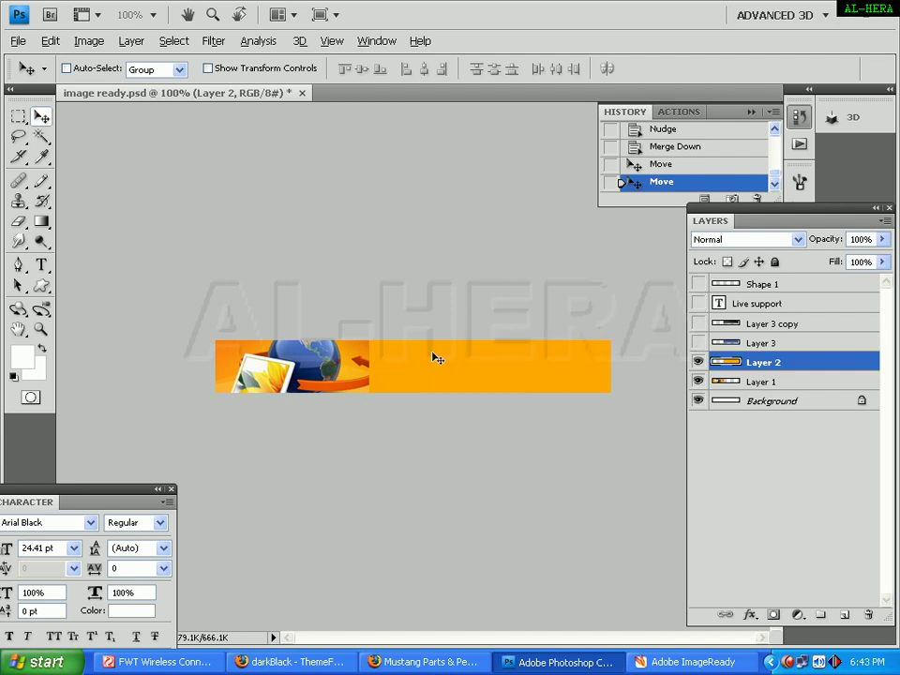
click(698, 305)
click(698, 305)
click(698, 285)
click(698, 285)
click(697, 286)
click(698, 285)
Switch between ImageReady and Photoshop, then get the editor windows out of the way.
click(690, 662)
key(alt+Tab)
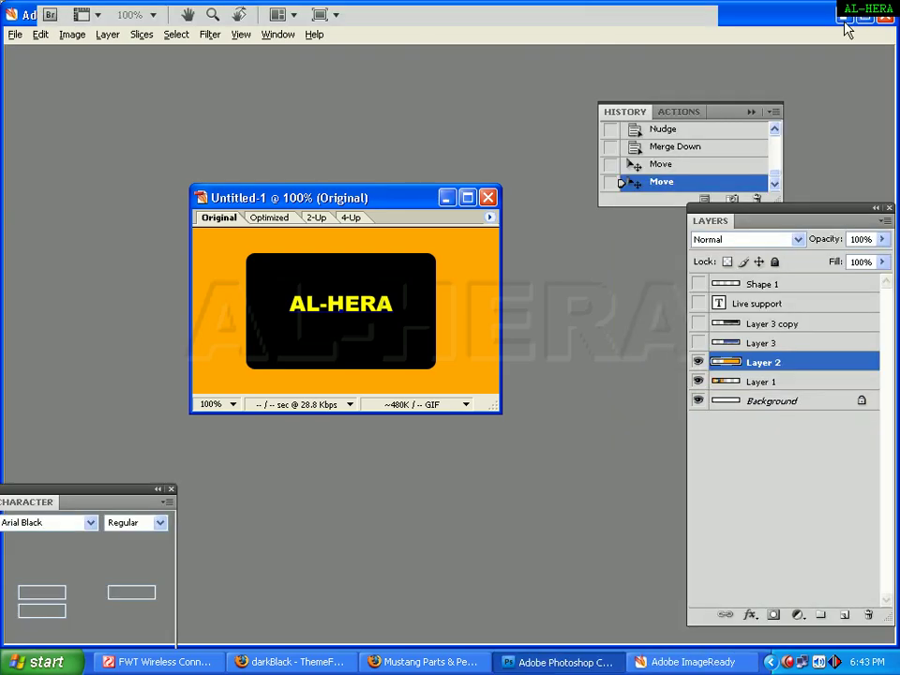
key(alt+Tab)
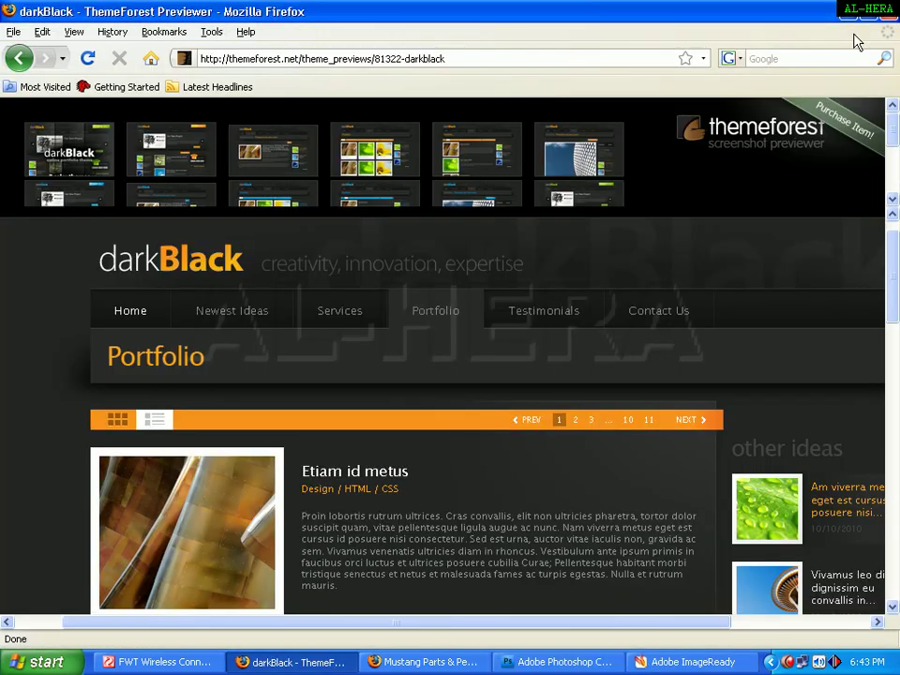
Preview ANIMATION.gif, then watch the image-ready2.gif animation in ACDSee.
click(888, 7)
double_click(665, 260)
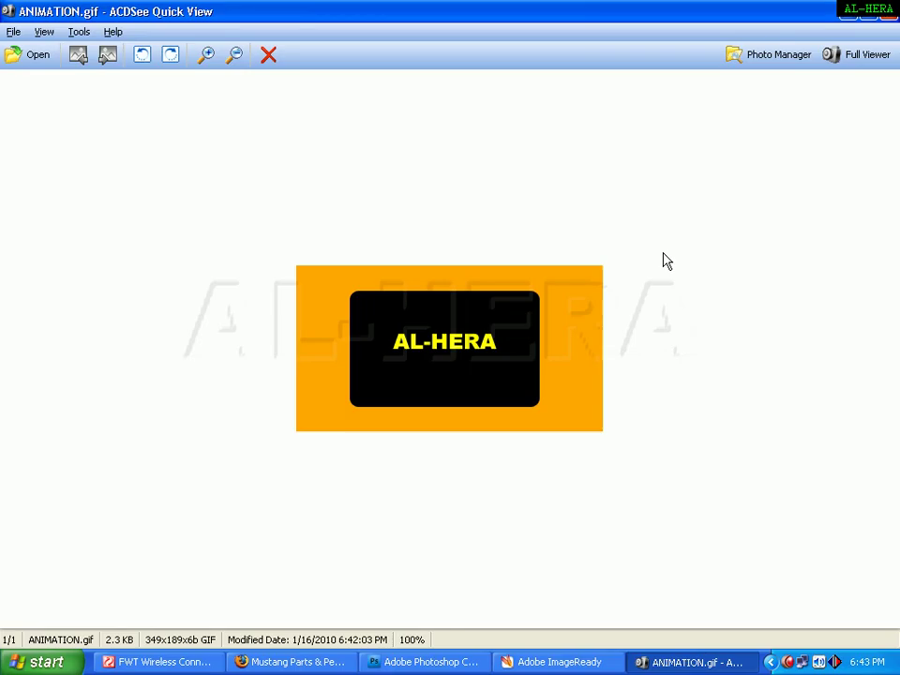
key(Escape)
double_click(657, 176)
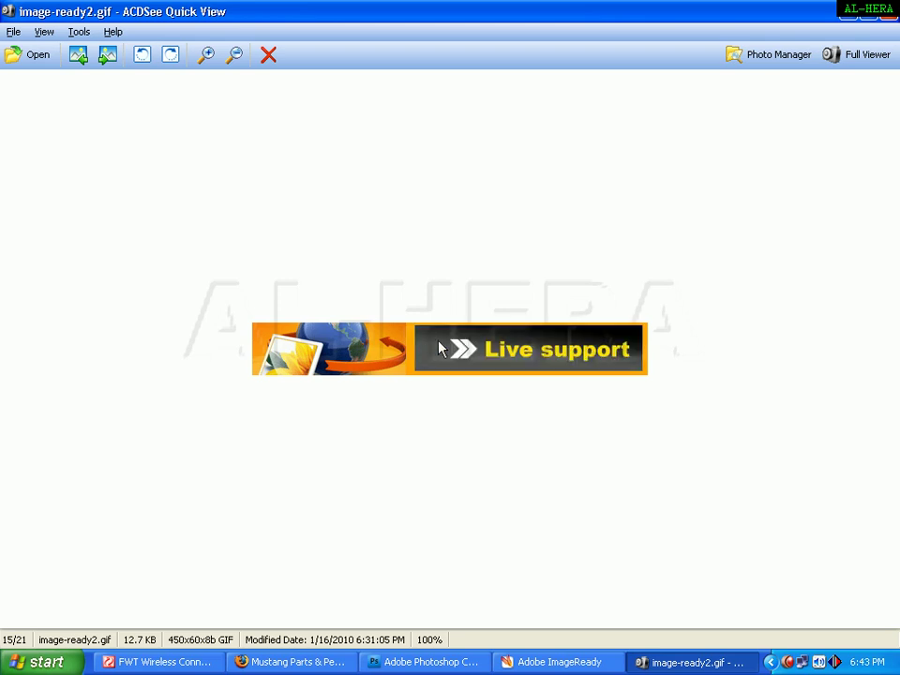
Make the blue Layer 3 bar visible over the orange banner.
click(410, 662)
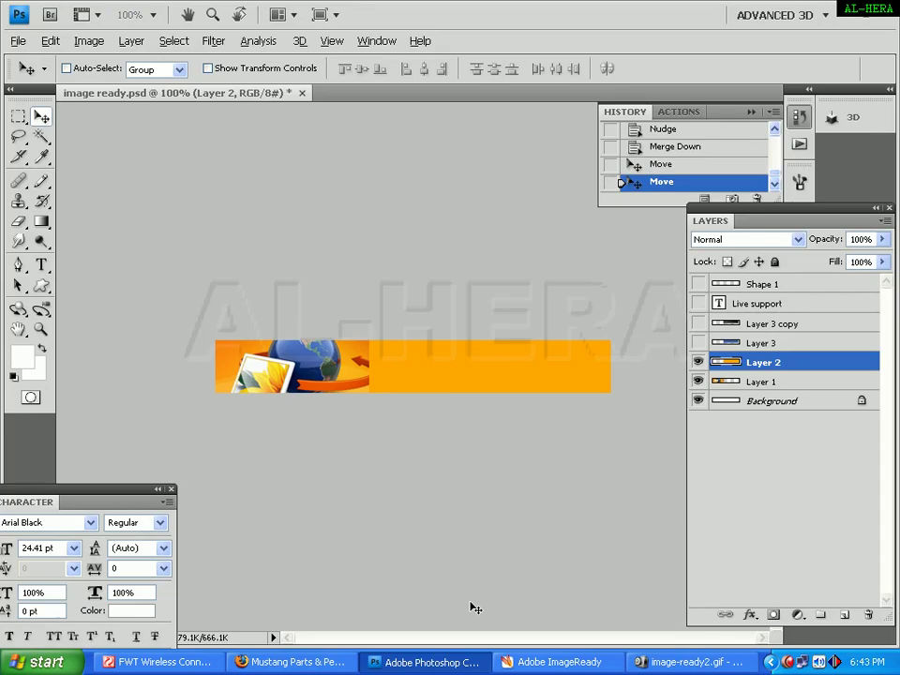
click(699, 343)
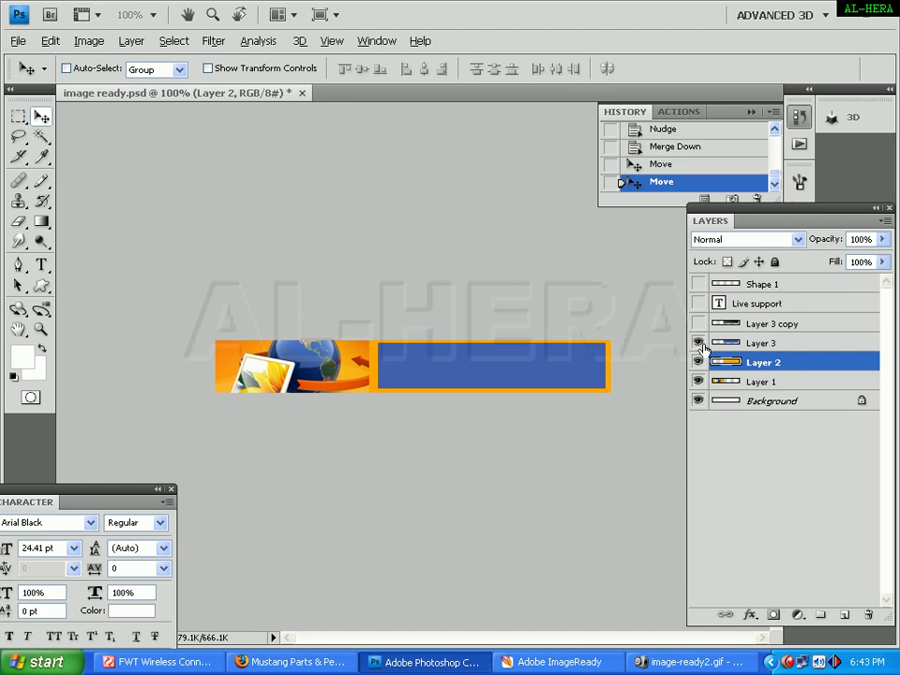
click(699, 343)
click(699, 343)
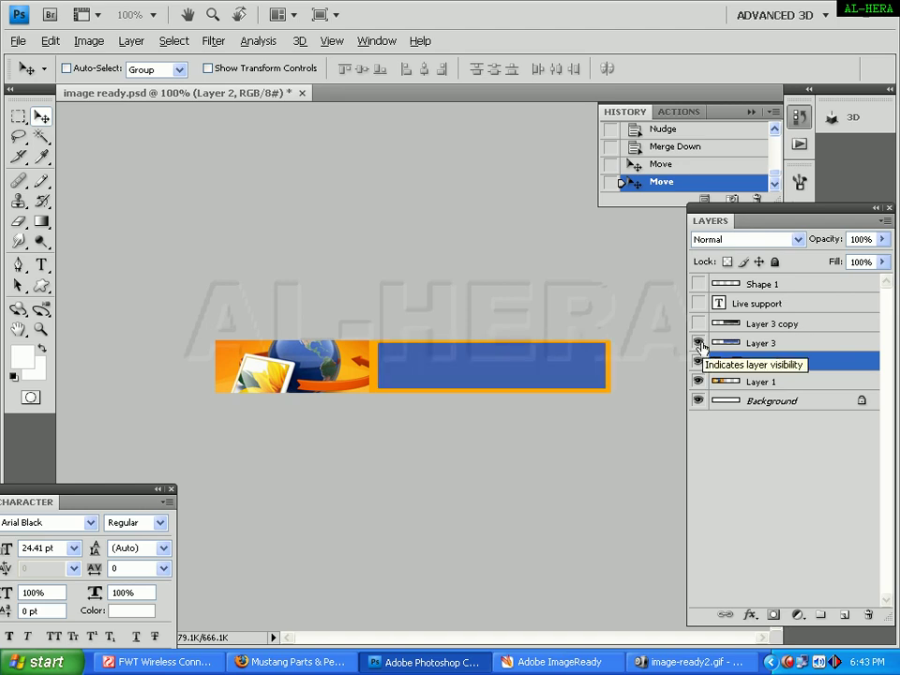
click(699, 343)
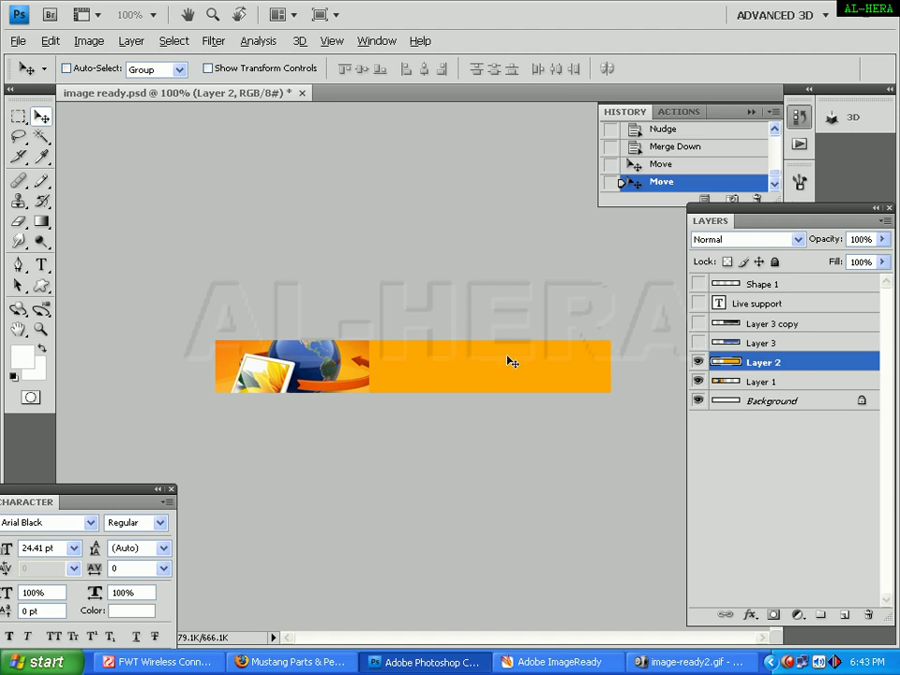
click(698, 343)
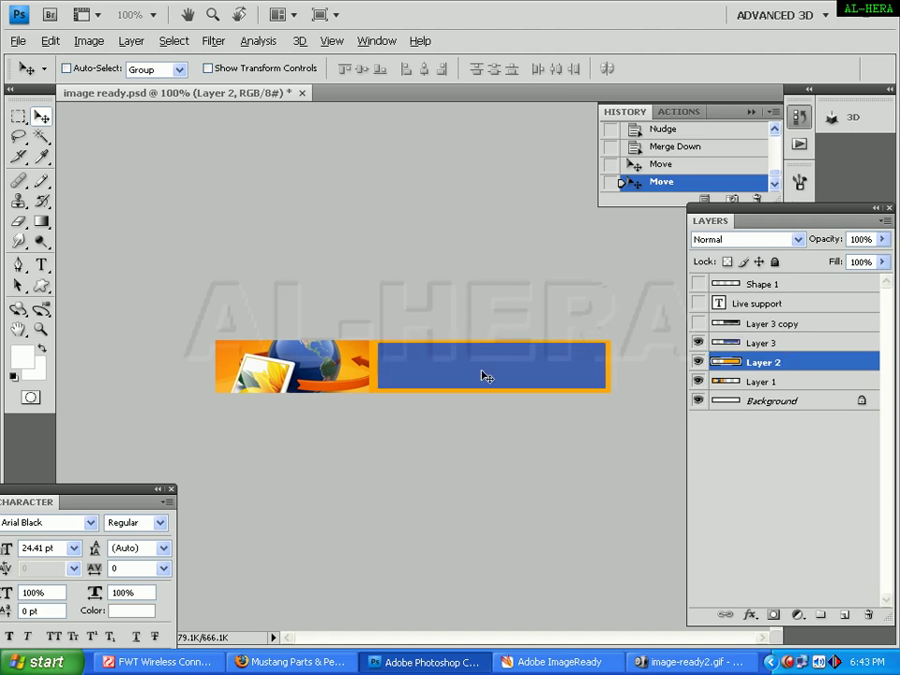
Add white '100' text above Layer 3 copy and scale it to about 192%.
click(40, 265)
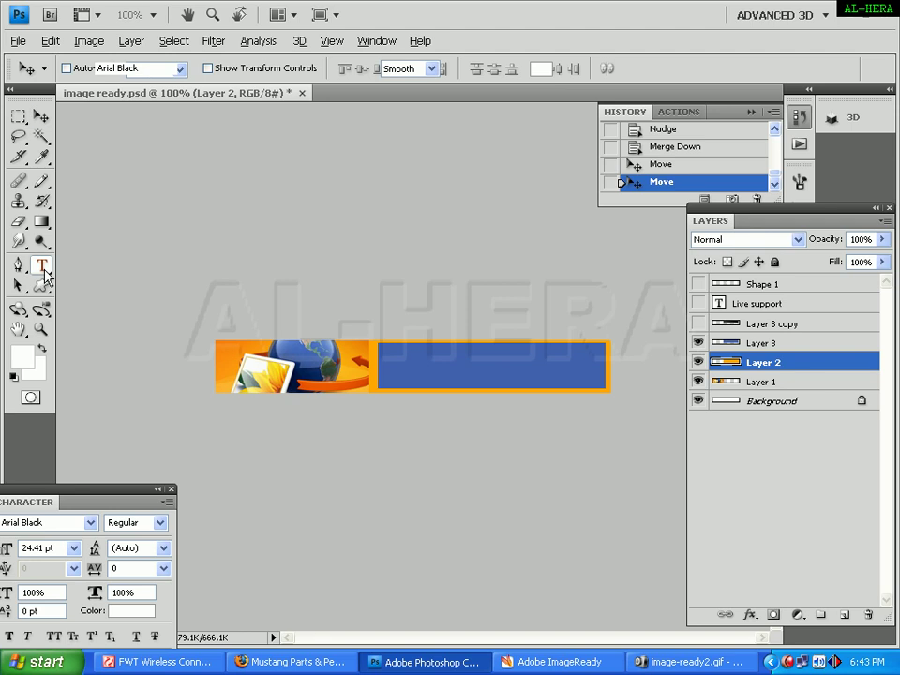
click(415, 366)
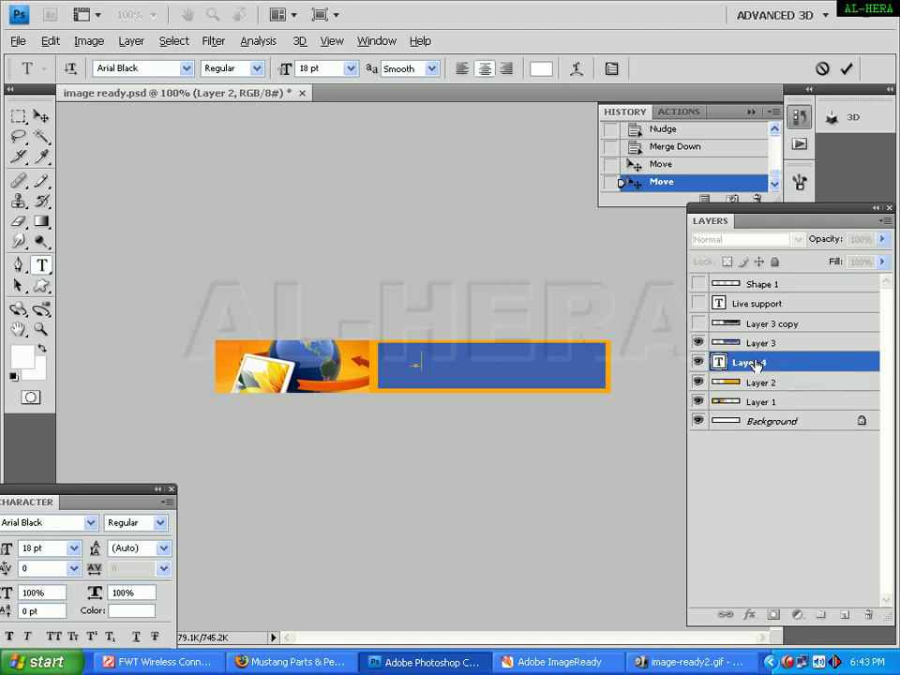
drag(757, 366, 758, 313)
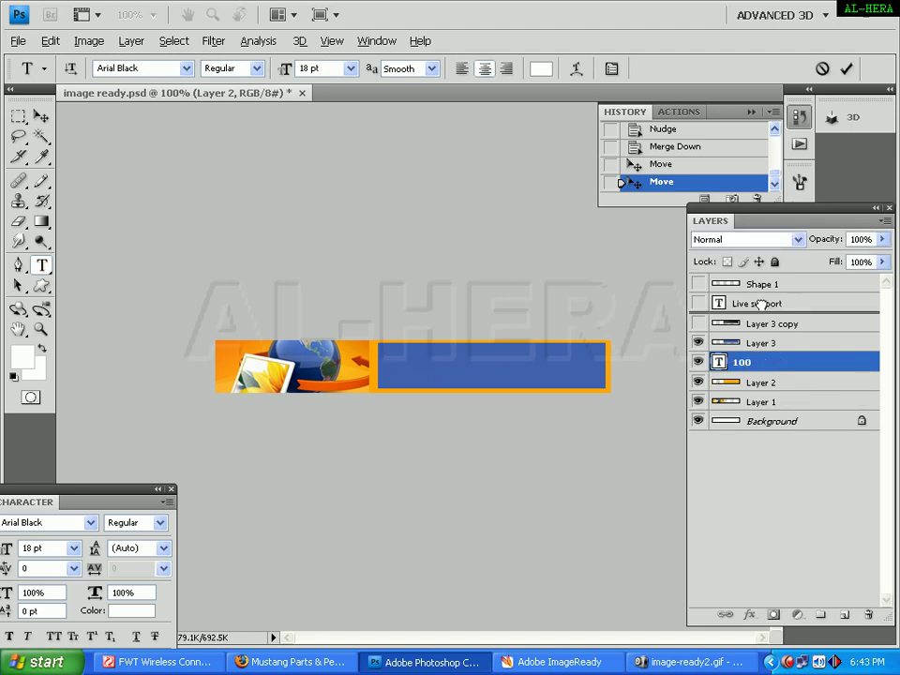
click(41, 115)
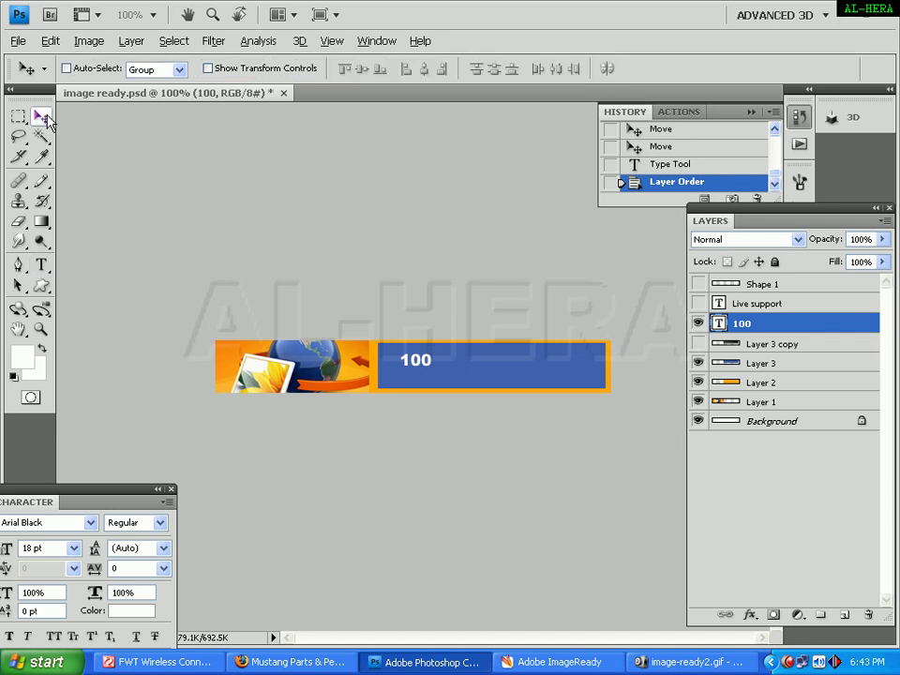
key(ctrl+t)
drag(441, 373, 465, 365)
key(Return)
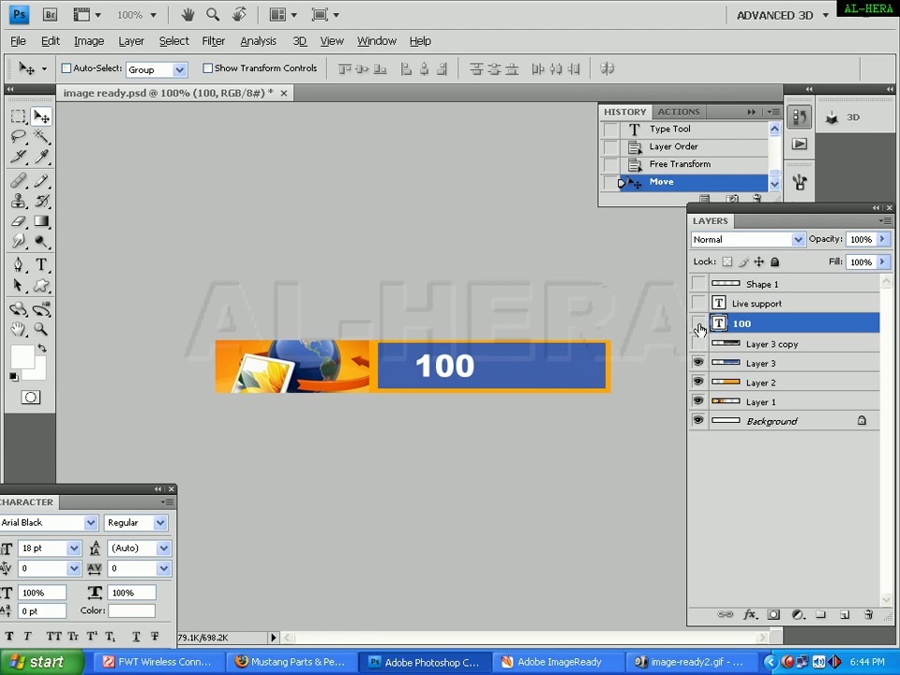
Hide the blue bar and 100; show Live support, Shape 1 arrows and Layer 3 copy, selecting it.
click(698, 363)
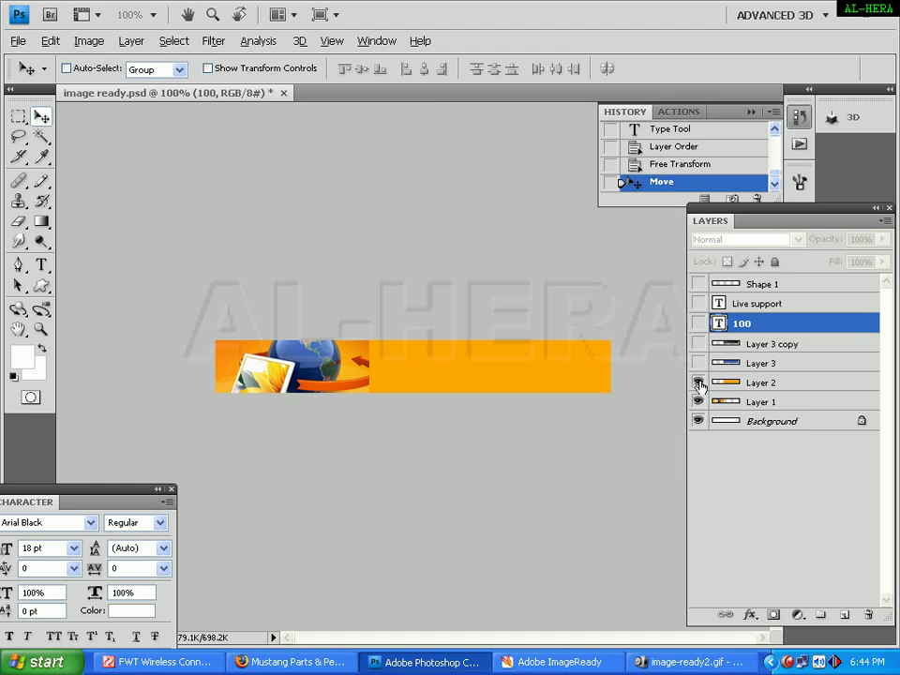
click(698, 303)
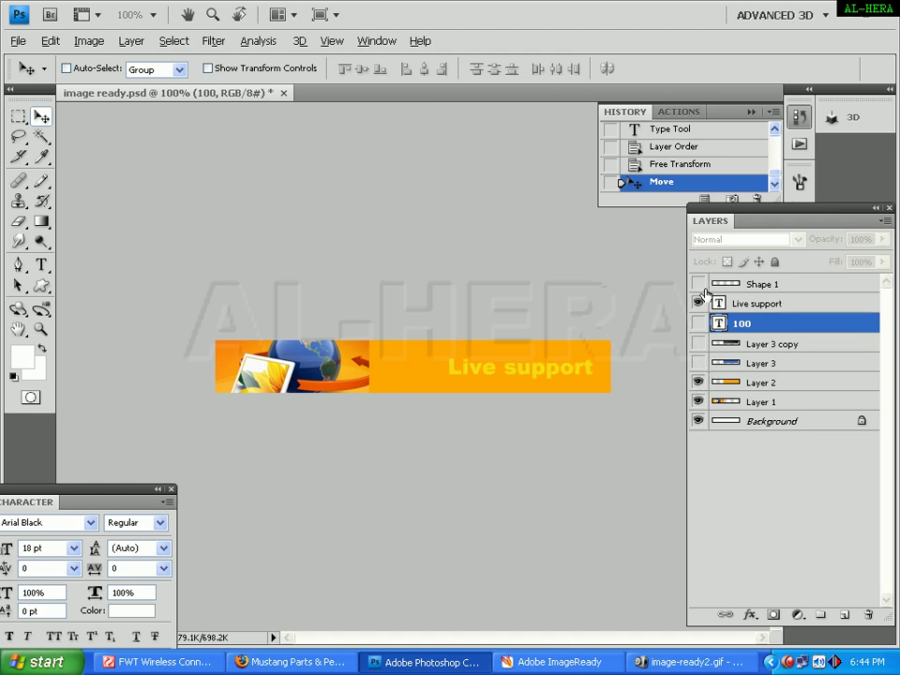
click(698, 284)
click(699, 347)
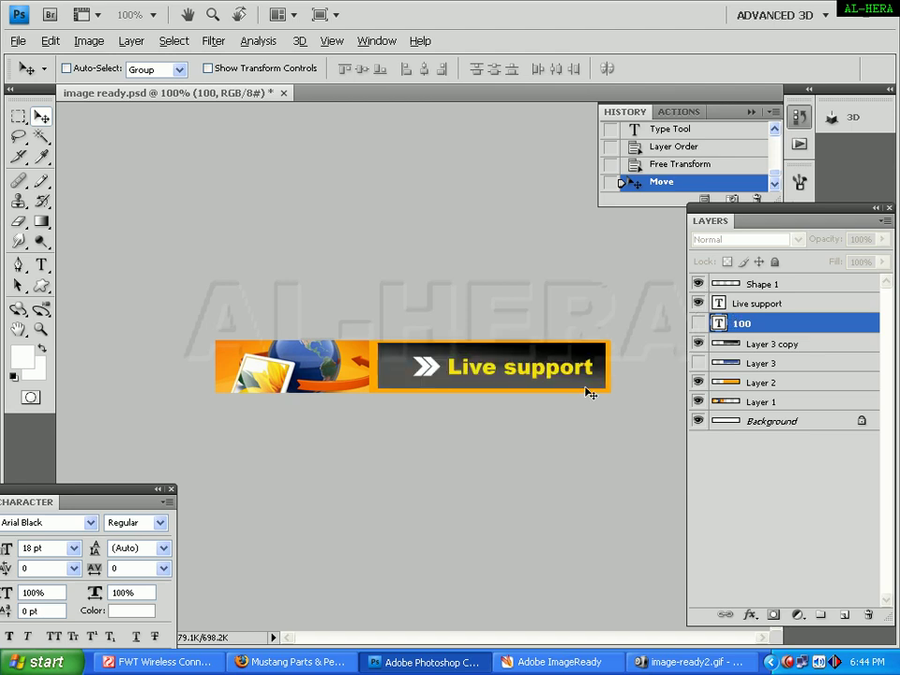
ctrl+click(392, 367)
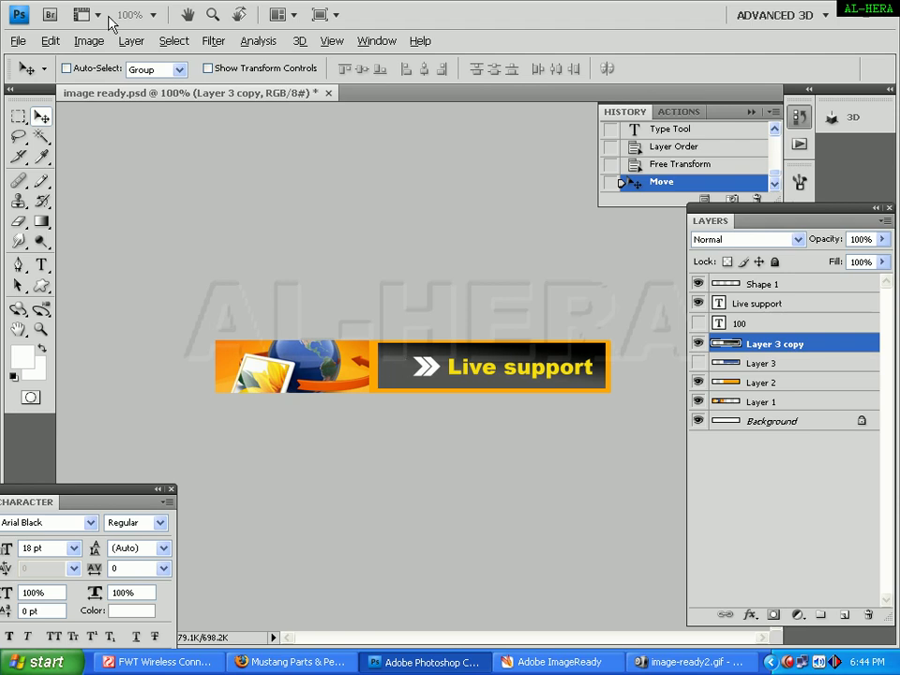
click(130, 41)
click(130, 41)
click(19, 116)
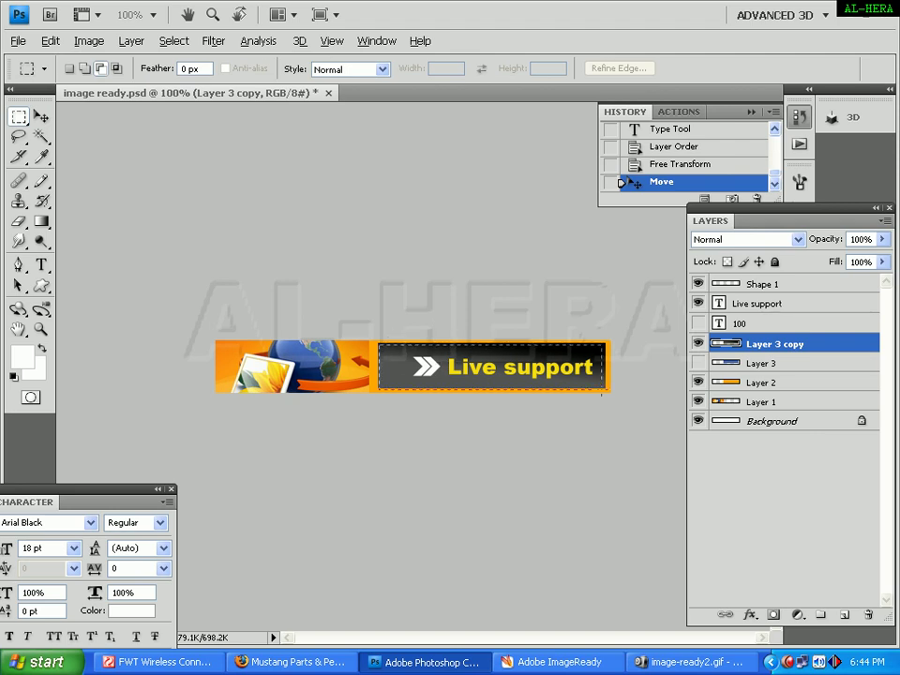
Select the dark bar on a new layer with black foreground and sampled dark-grey background.
drag(488, 360, 608, 391)
click(845, 614)
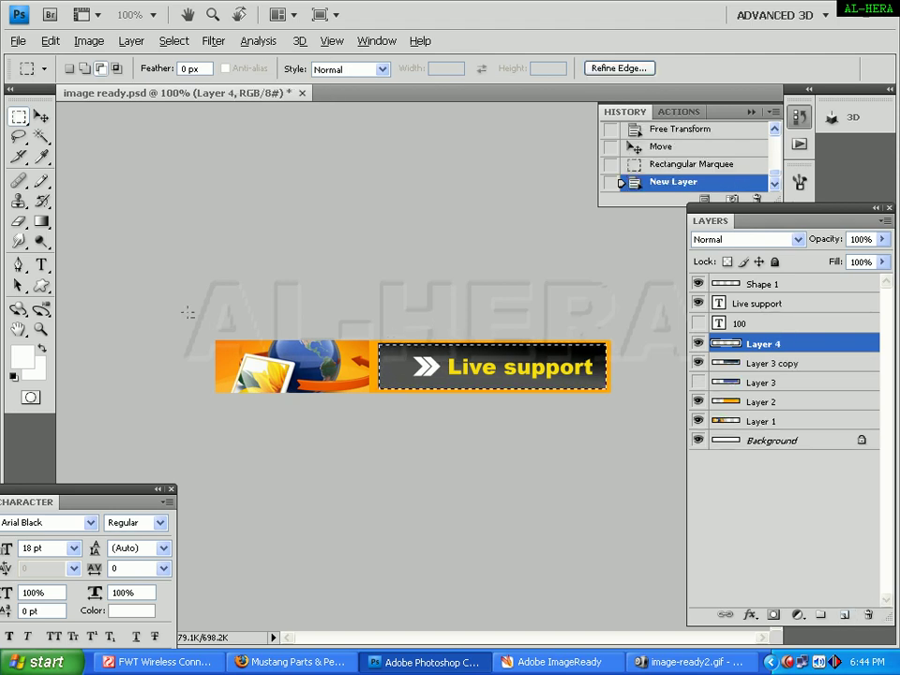
click(21, 356)
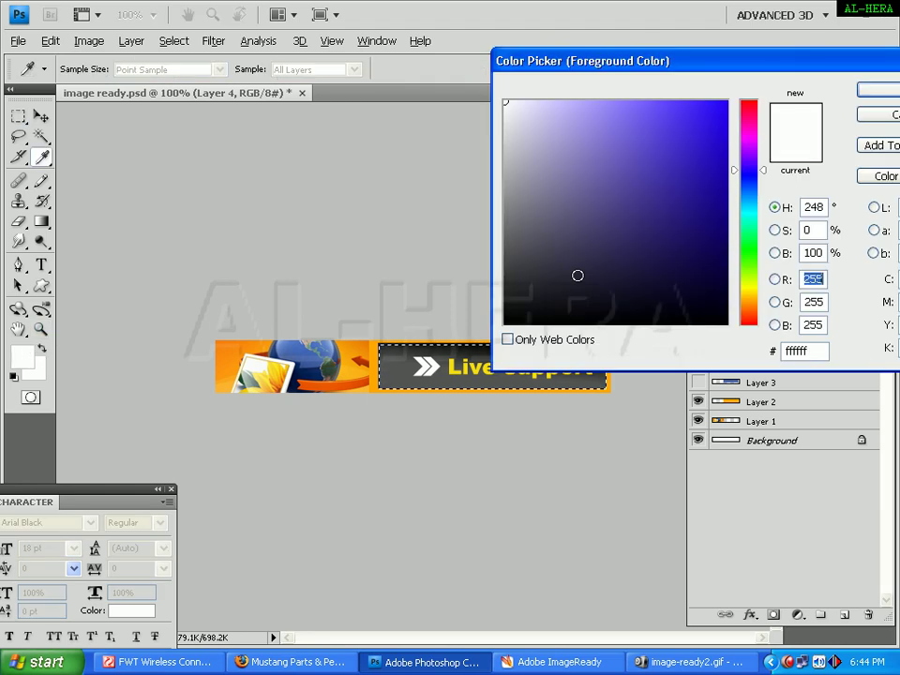
drag(577, 273, 738, 339)
key(Return)
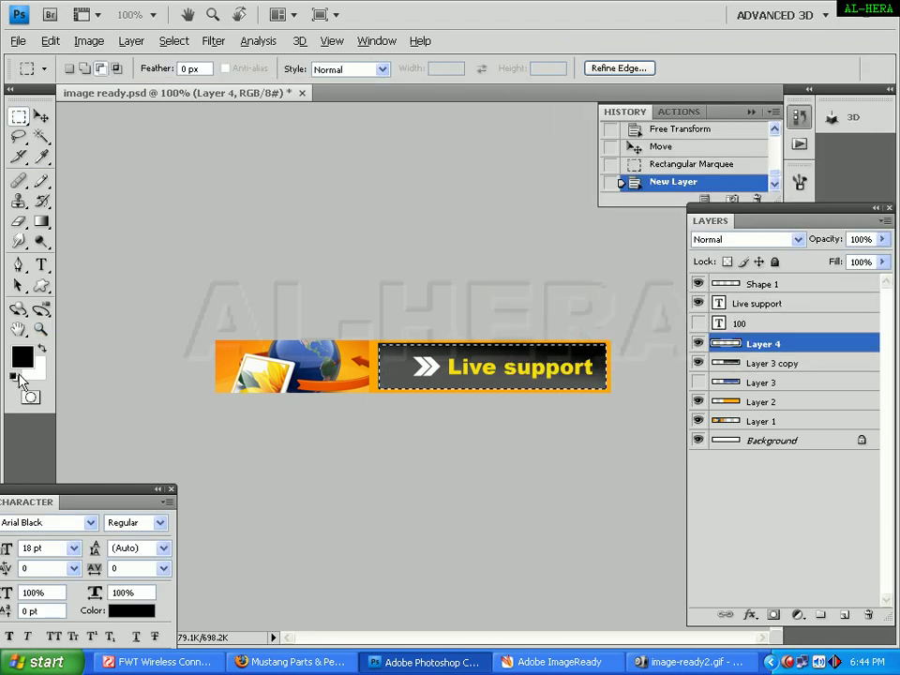
click(34, 369)
click(401, 368)
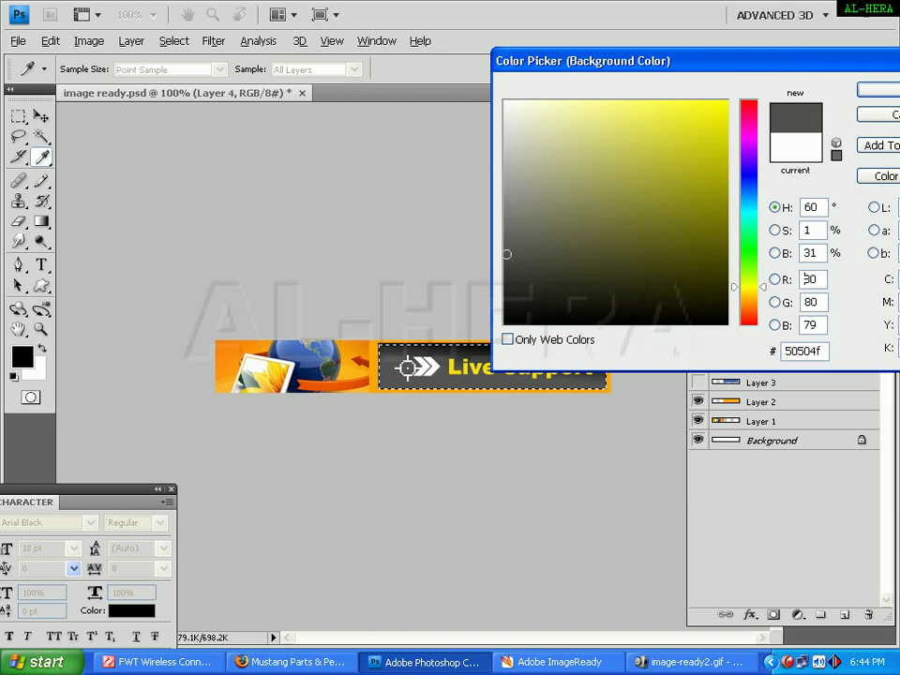
key(Return)
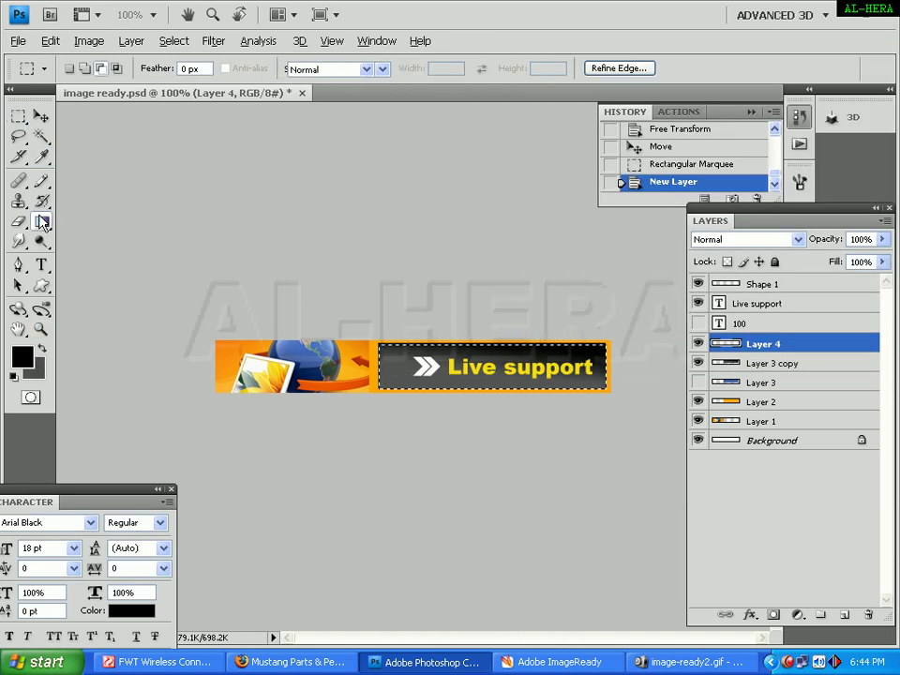
Fill the selection with a black-to-grey gradient, deselect, then hide and delete that layer.
click(41, 221)
drag(507, 349, 487, 389)
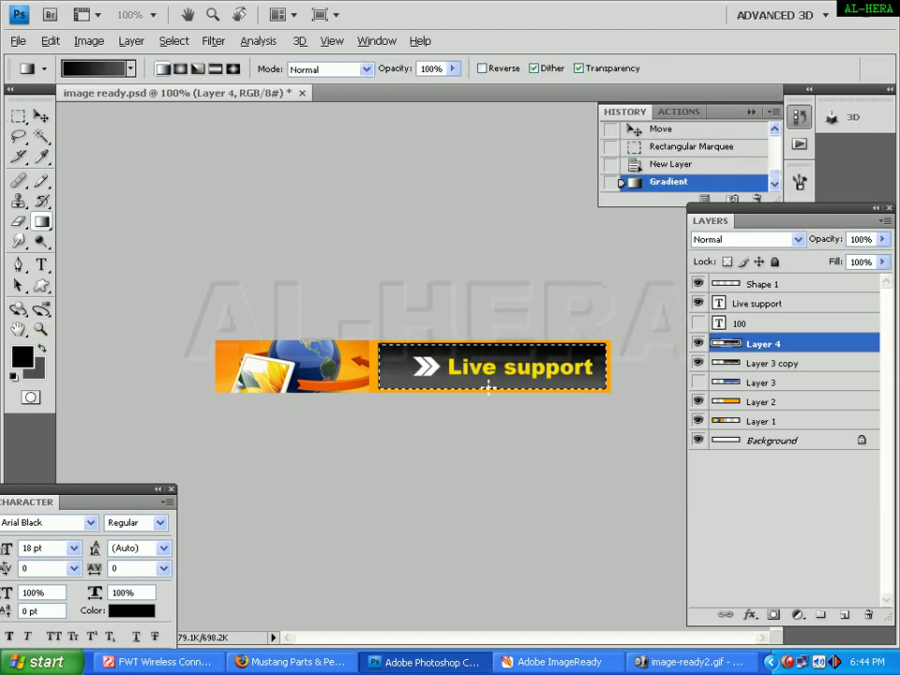
key(m)
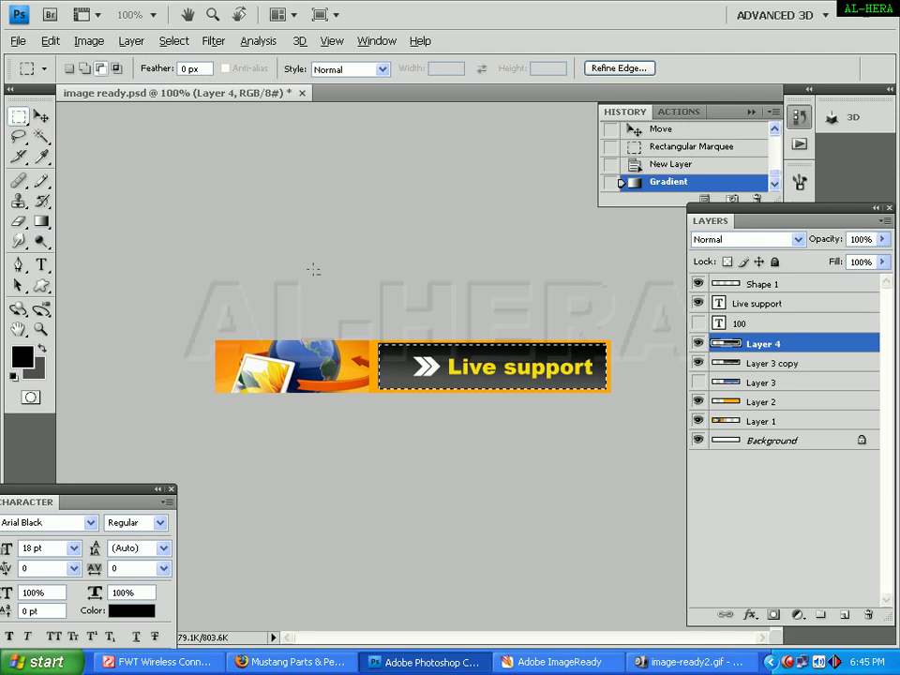
key(ctrl+d)
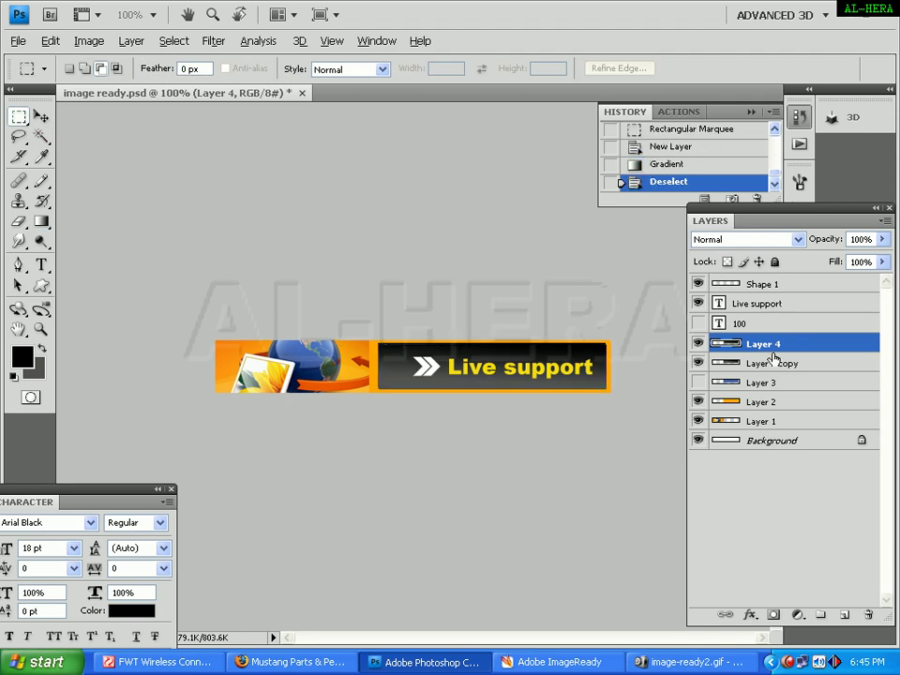
click(699, 345)
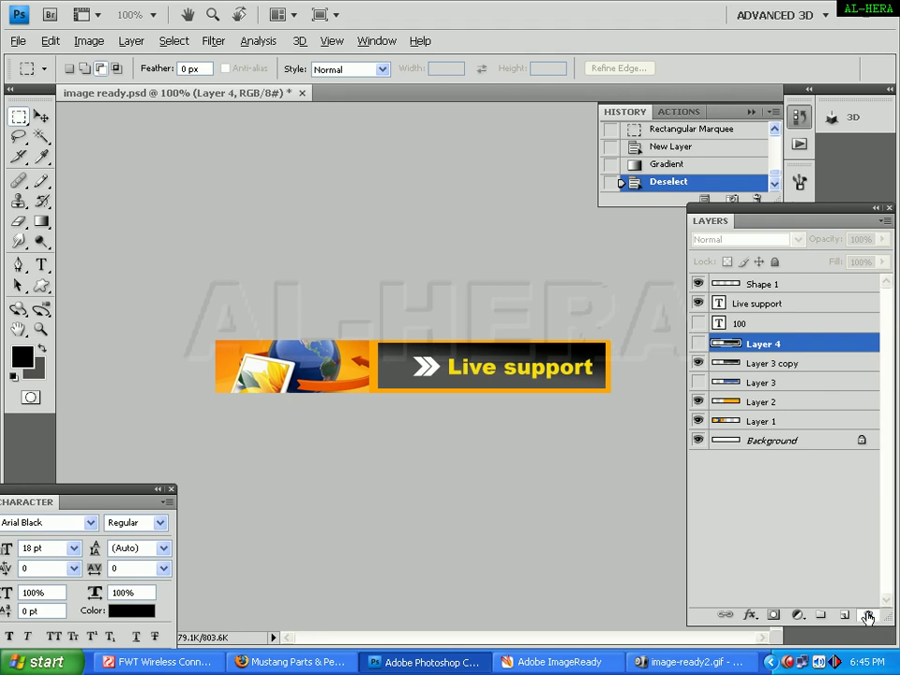
key(Delete)
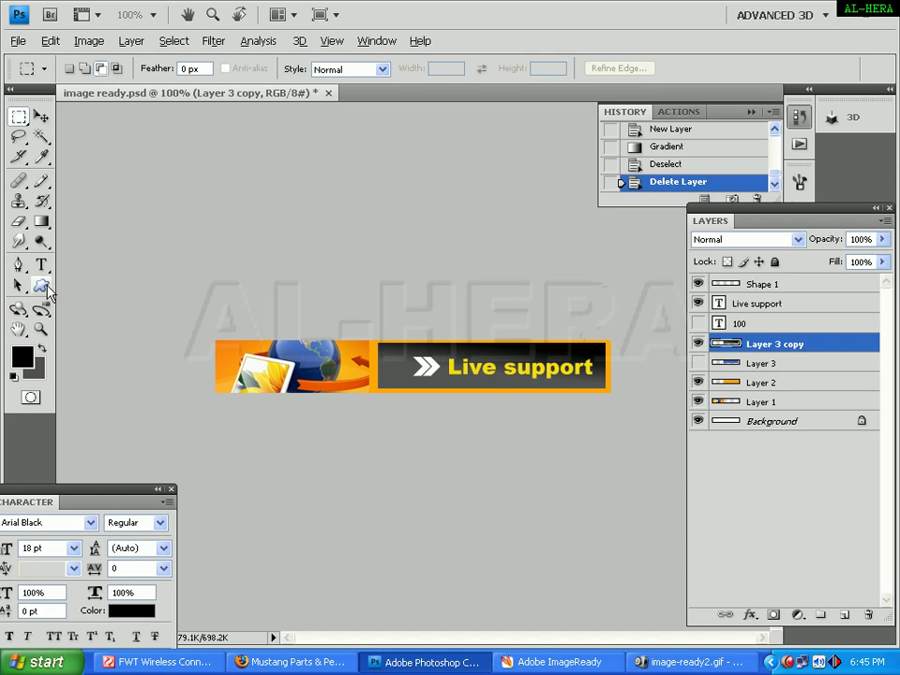
Show Layer 3 and the 100 text layer again so the white 100 reappears.
click(40, 286)
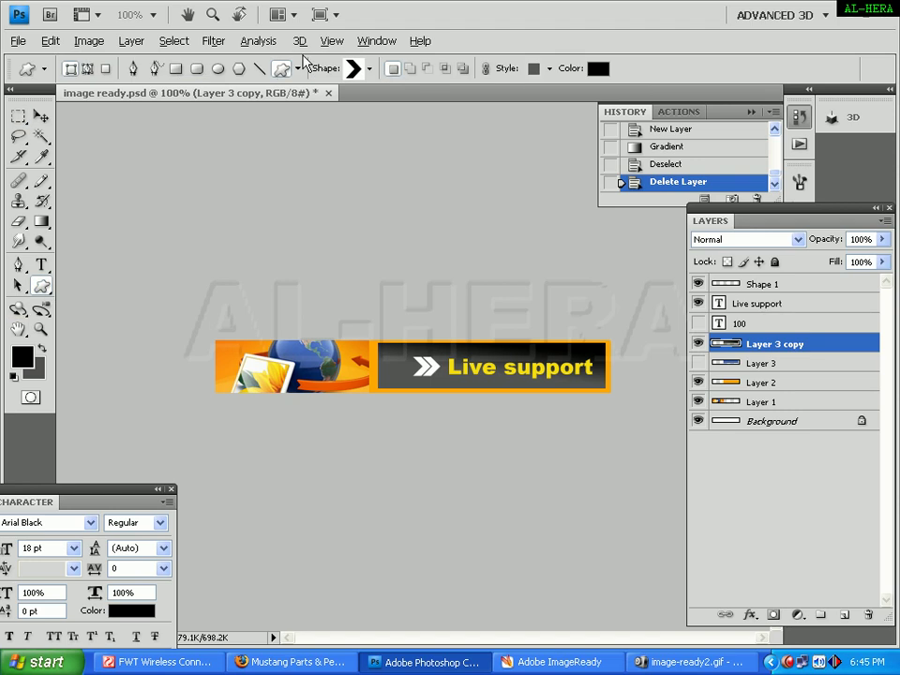
right_click(41, 286)
click(84, 370)
click(40, 115)
click(697, 363)
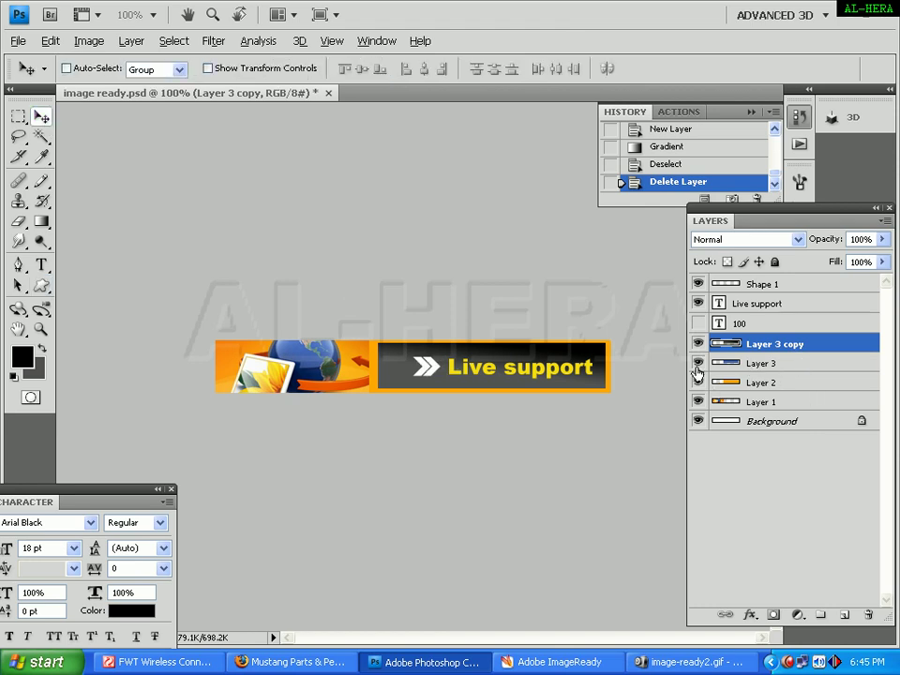
click(698, 323)
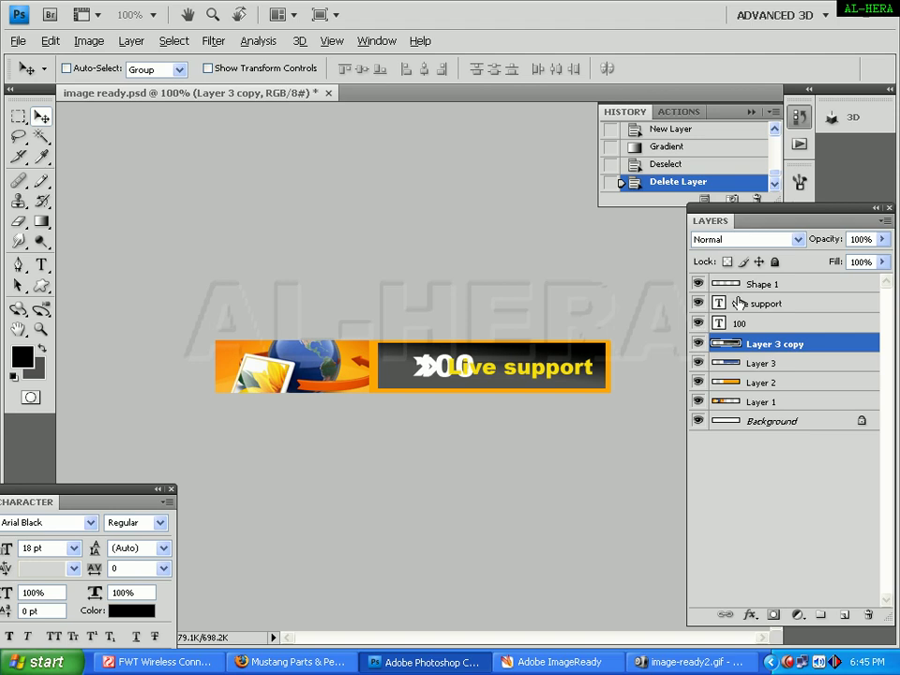
click(558, 663)
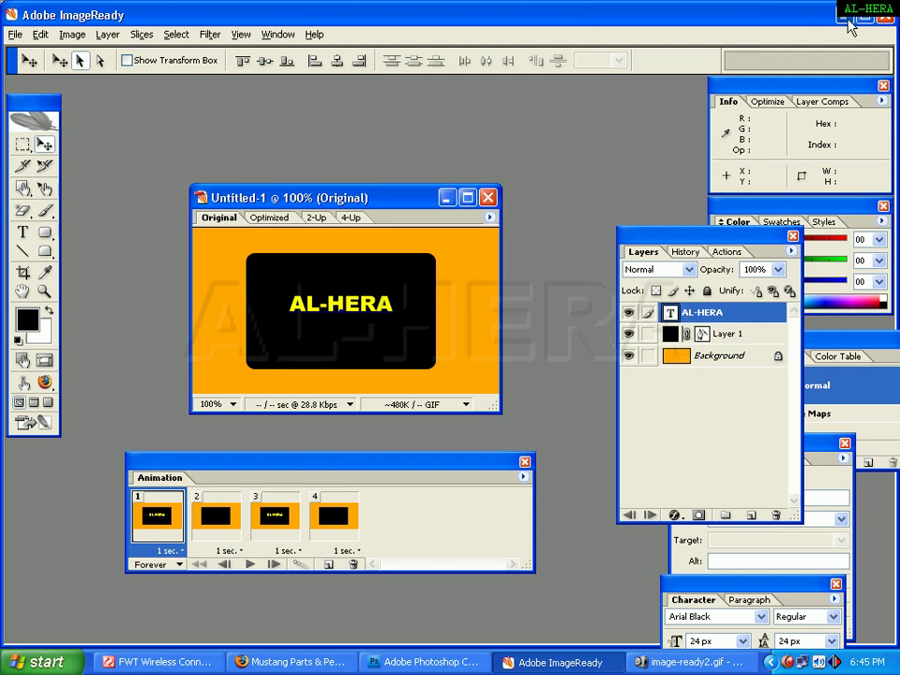
click(849, 20)
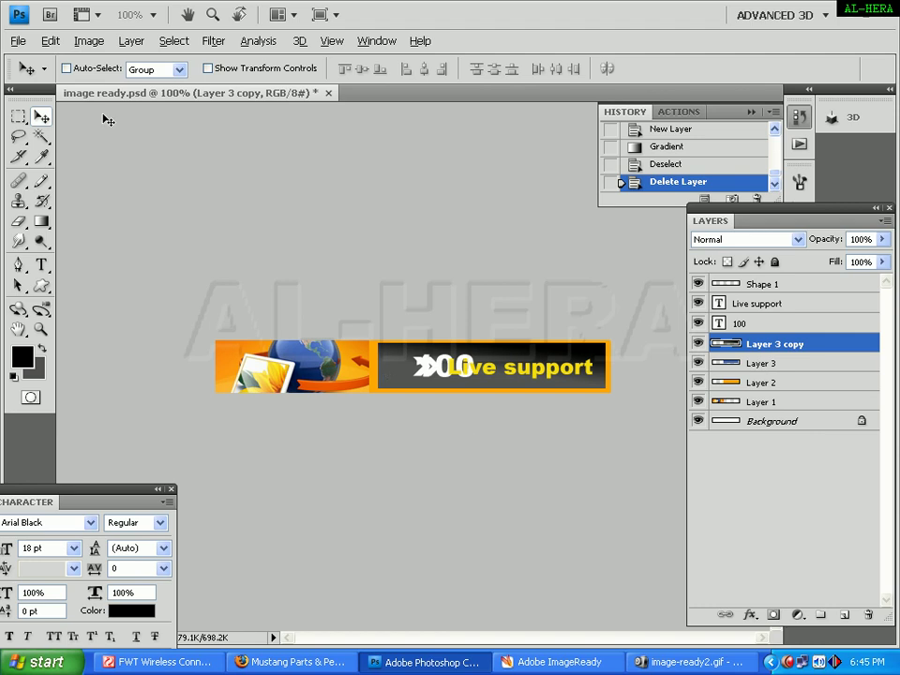
Save over image ready.psd, replacing the existing file with maximize compatibility kept on.
click(18, 41)
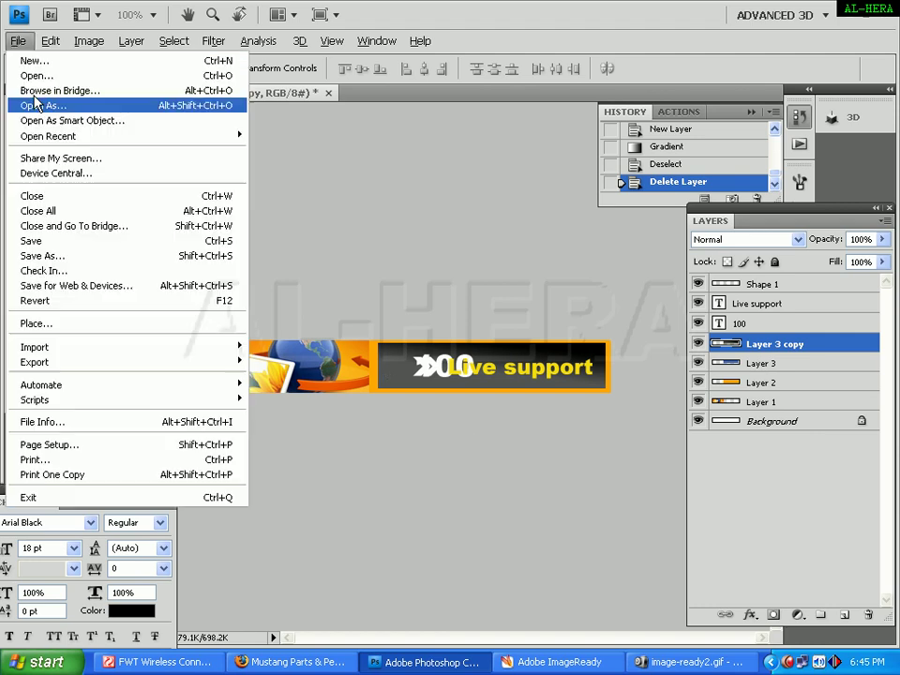
click(50, 243)
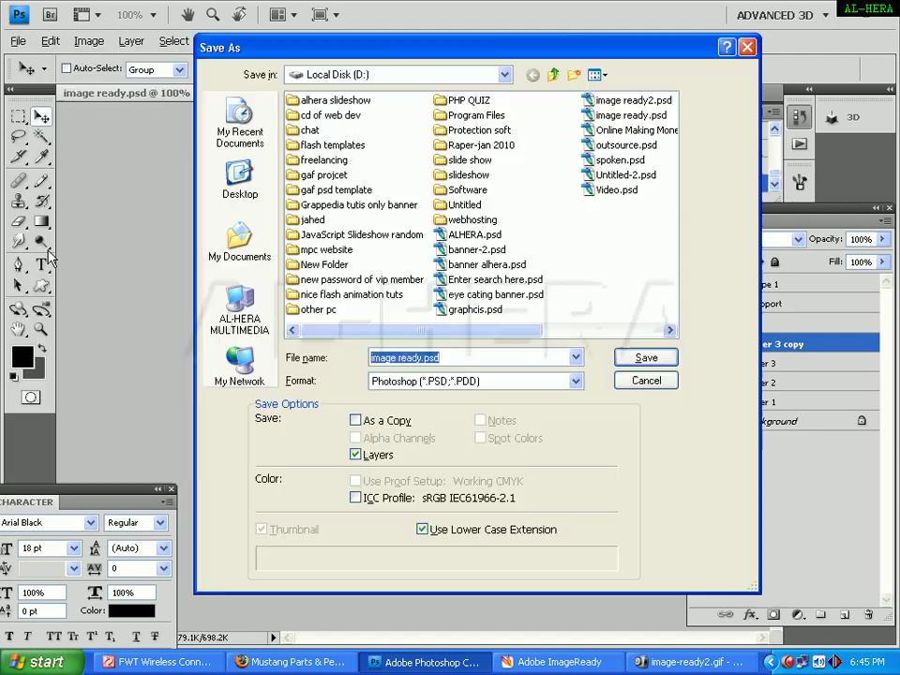
click(418, 357)
click(646, 358)
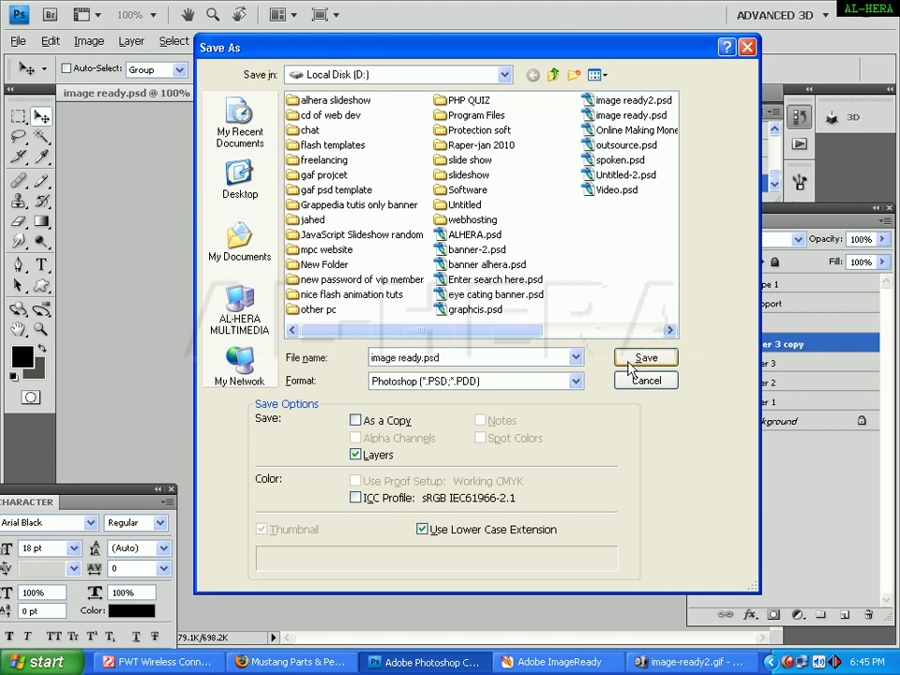
click(441, 258)
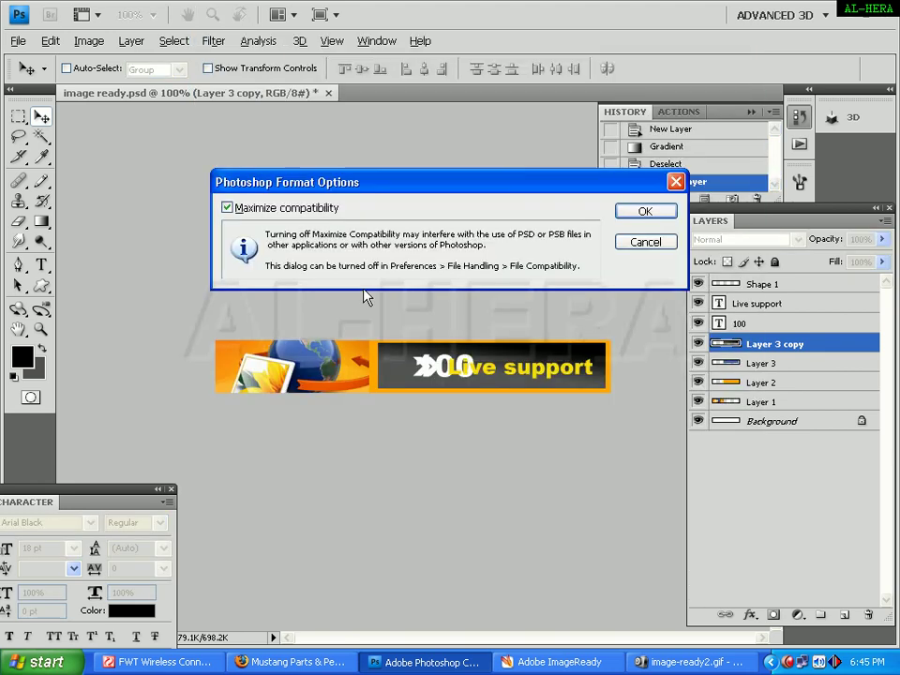
click(647, 209)
Bring ImageReady to the front and close the AL-HERA animation document.
click(690, 662)
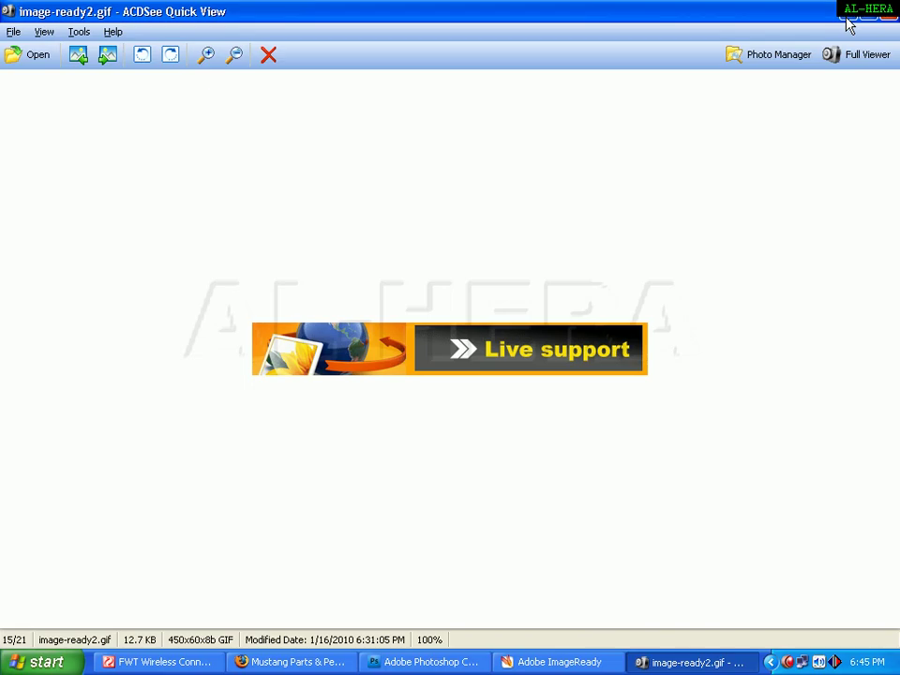
click(544, 662)
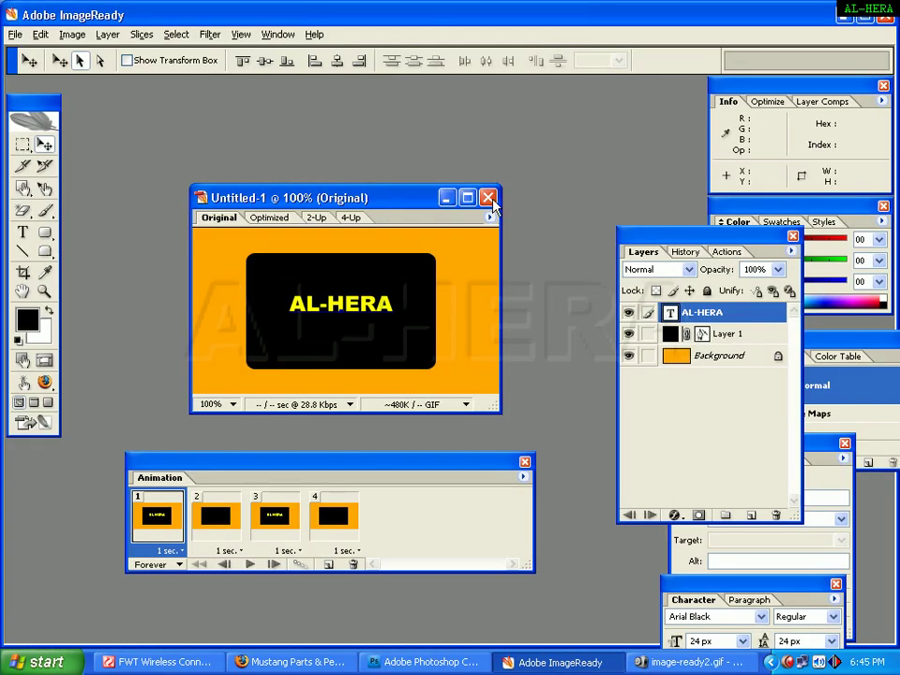
click(488, 197)
click(454, 383)
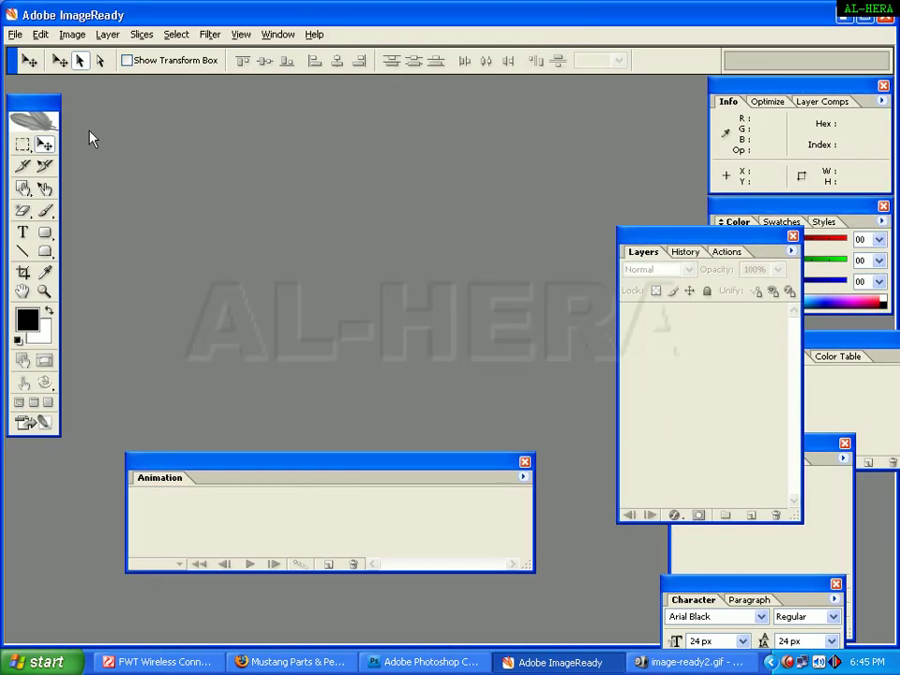
Open image ready.psd with Ctrl+O.
key(ctrl+o)
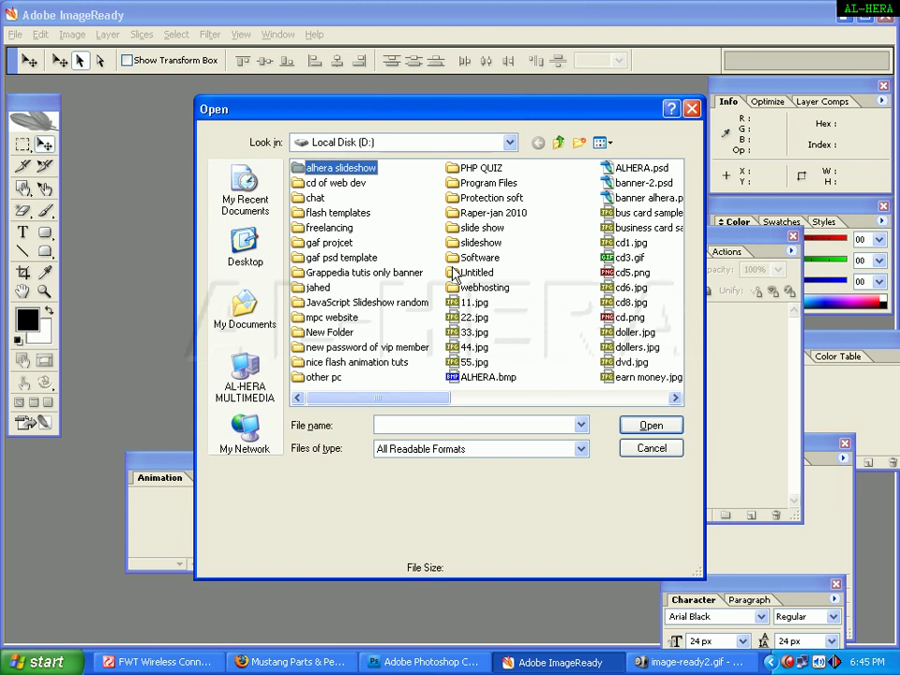
key(i)
key(Return)
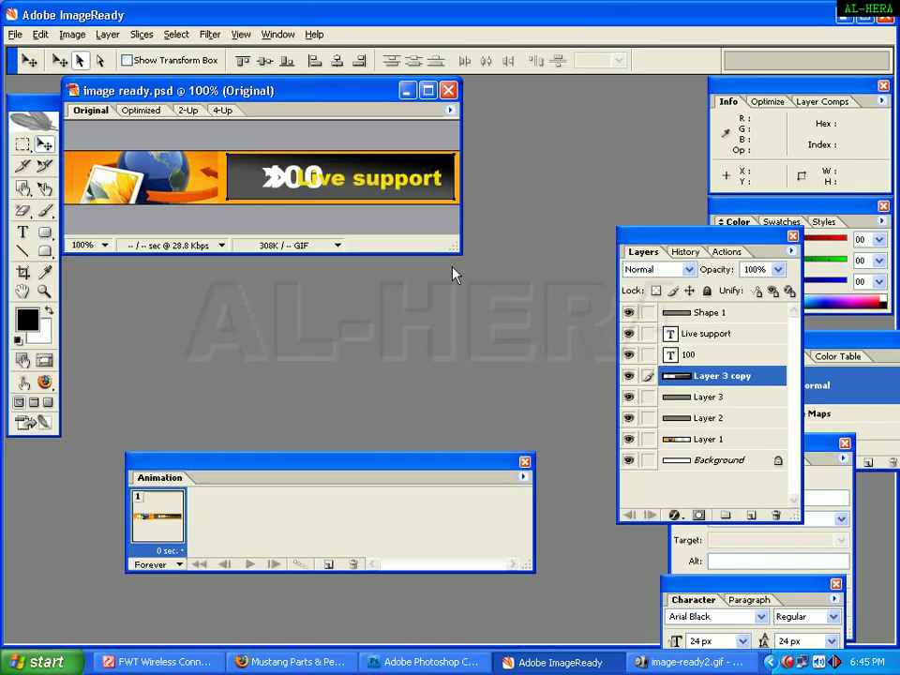
Reposition the banner document window and the Animation palette.
drag(347, 97, 460, 179)
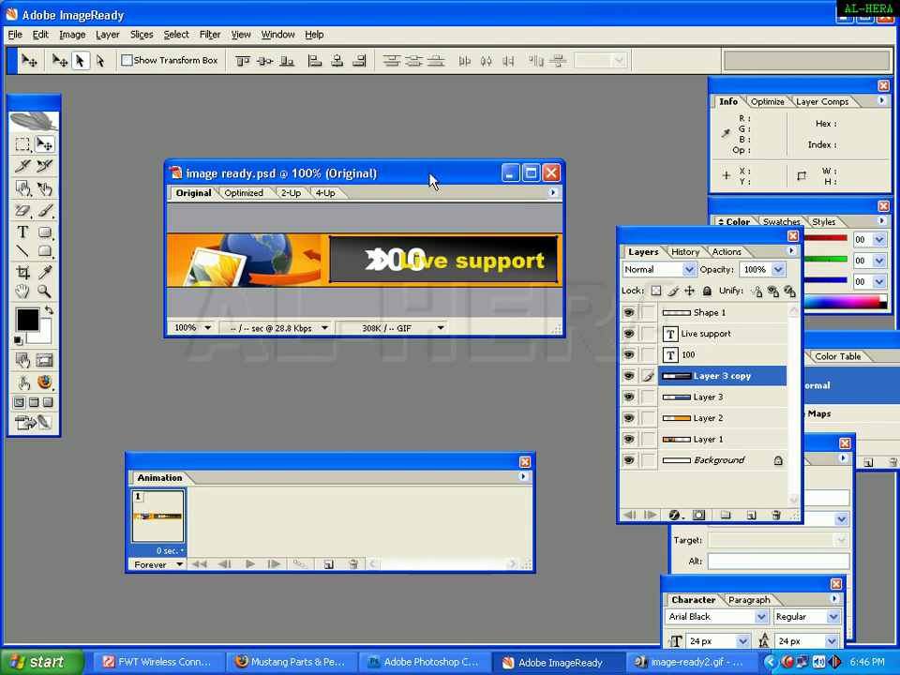
drag(427, 176, 418, 173)
drag(236, 482, 235, 469)
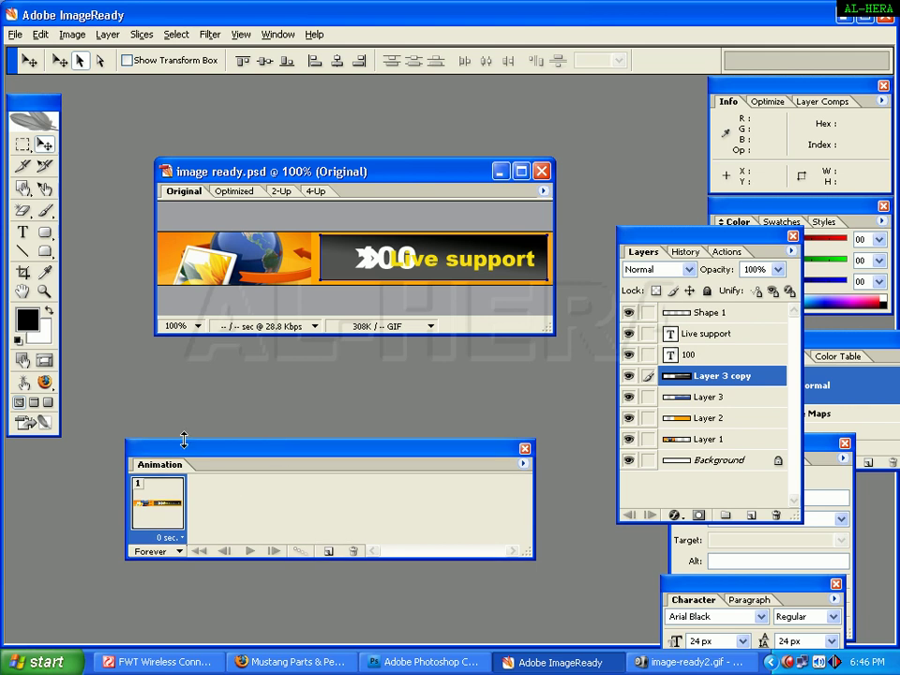
click(277, 33)
click(261, 427)
Duplicate the banner's first frame into four identical frames, then select frame 1.
click(329, 552)
click(330, 553)
click(329, 552)
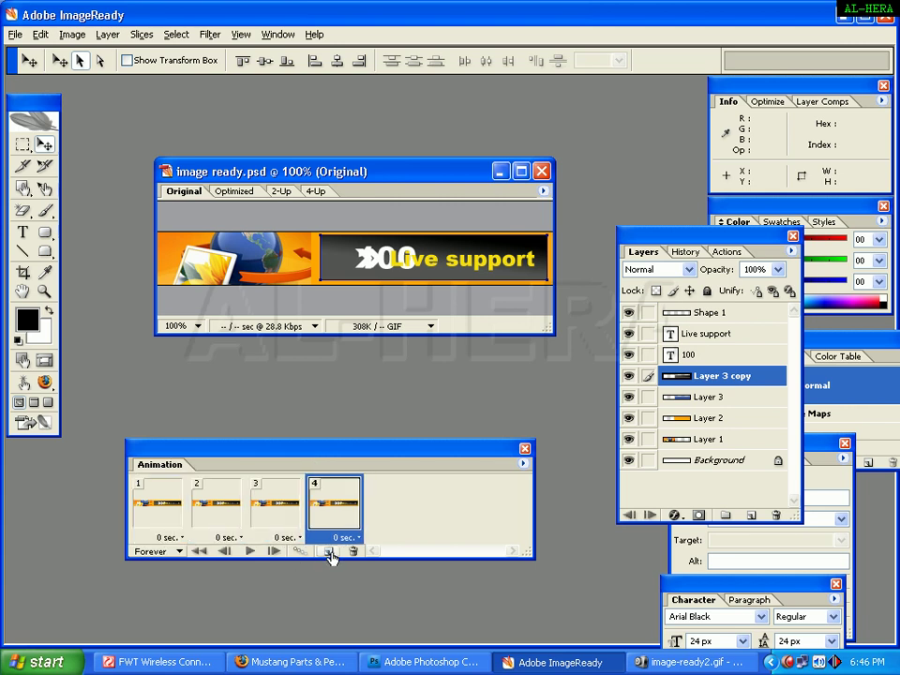
click(171, 514)
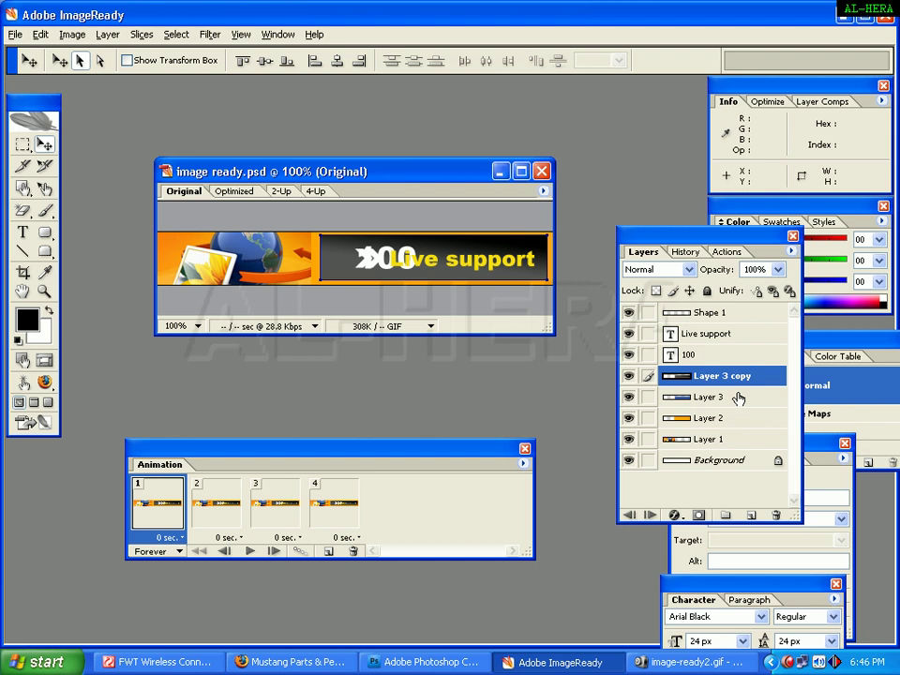
In frame 1, hide Layer 3 copy, the Live support text and the arrow shape, leaving only 100.
click(629, 377)
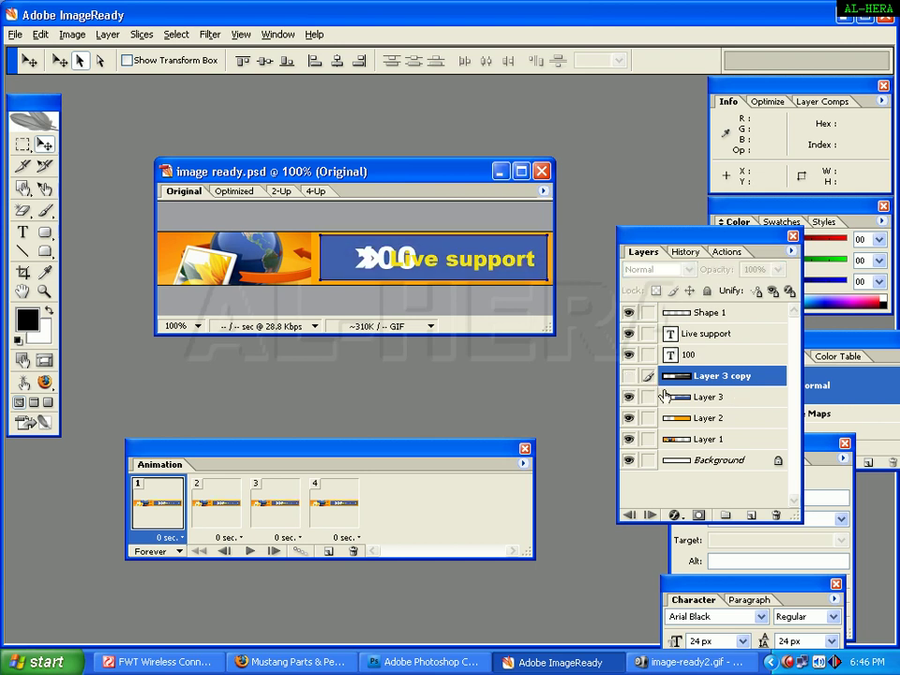
click(629, 334)
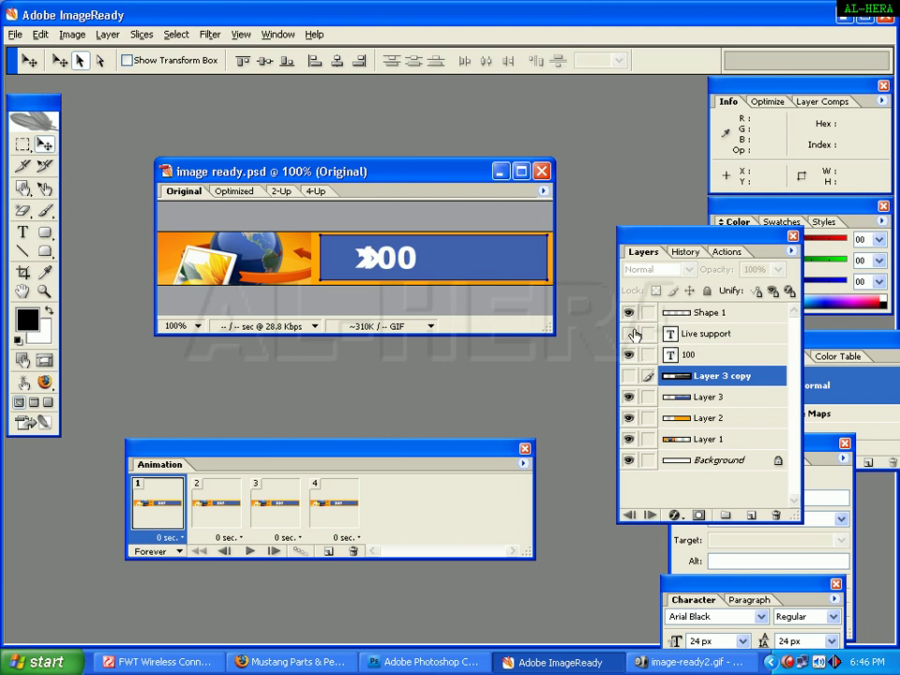
click(629, 313)
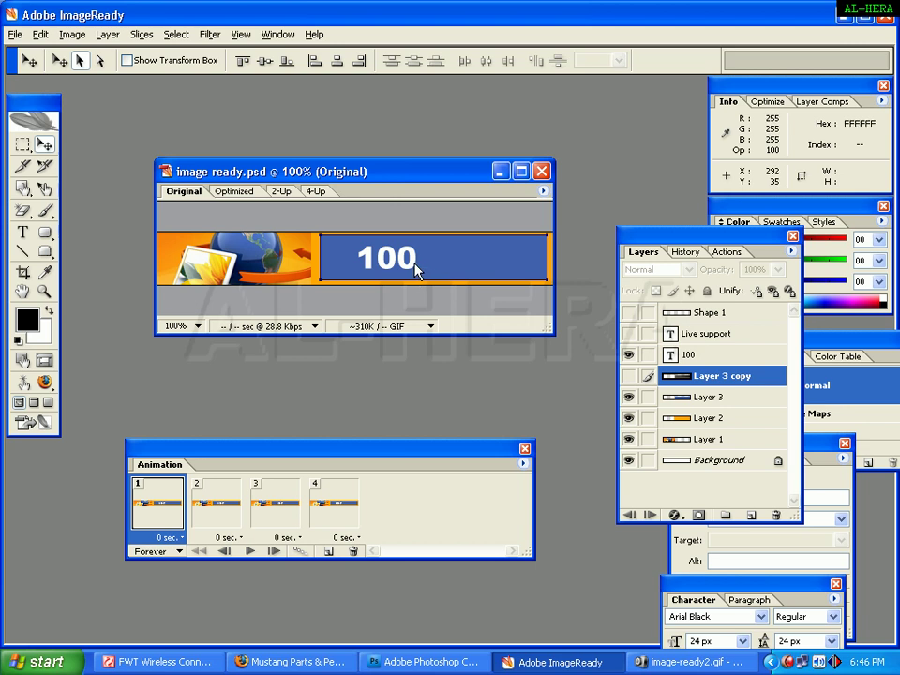
Make frame 2 show Live support, the arrow shape and Layer 3 copy, with 100 hidden.
click(225, 515)
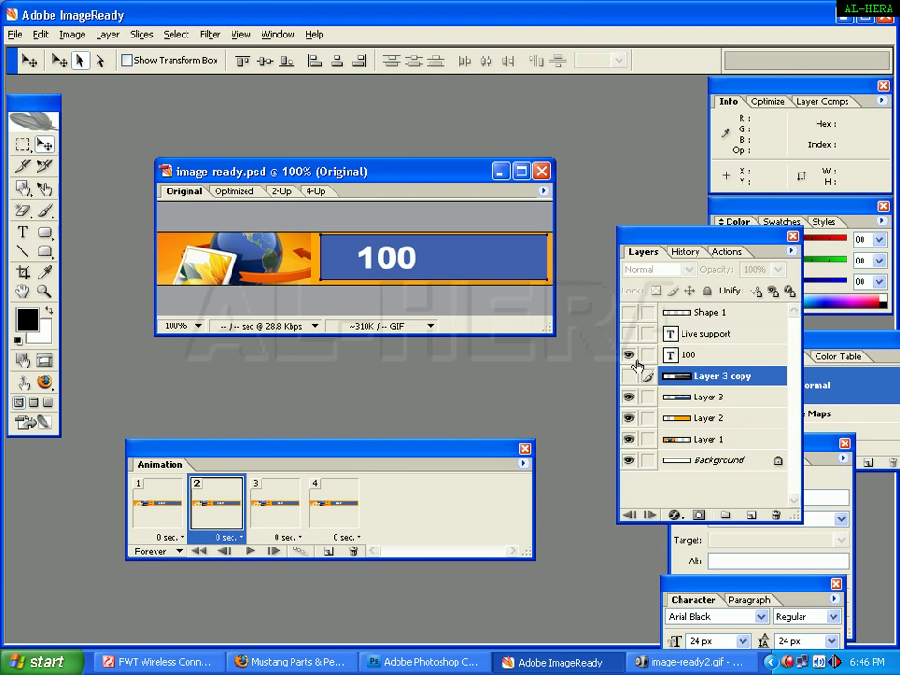
click(630, 356)
click(629, 376)
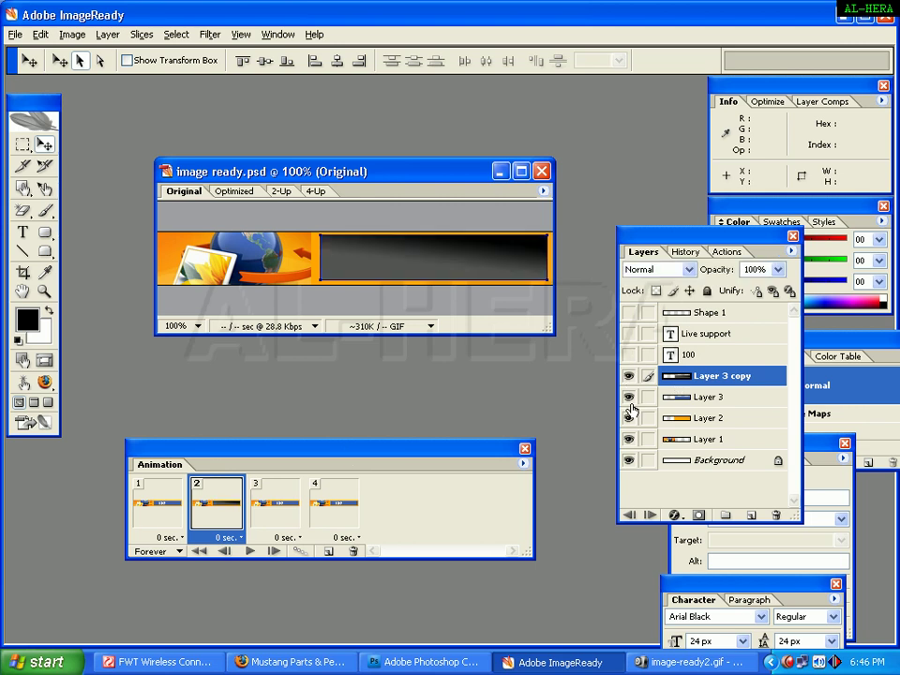
click(630, 398)
click(630, 376)
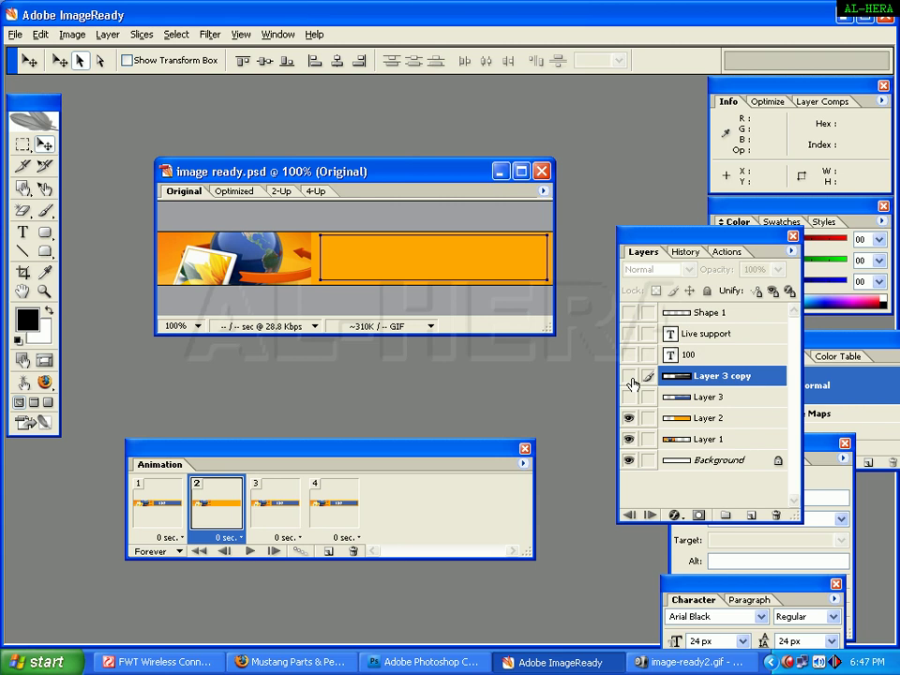
click(629, 377)
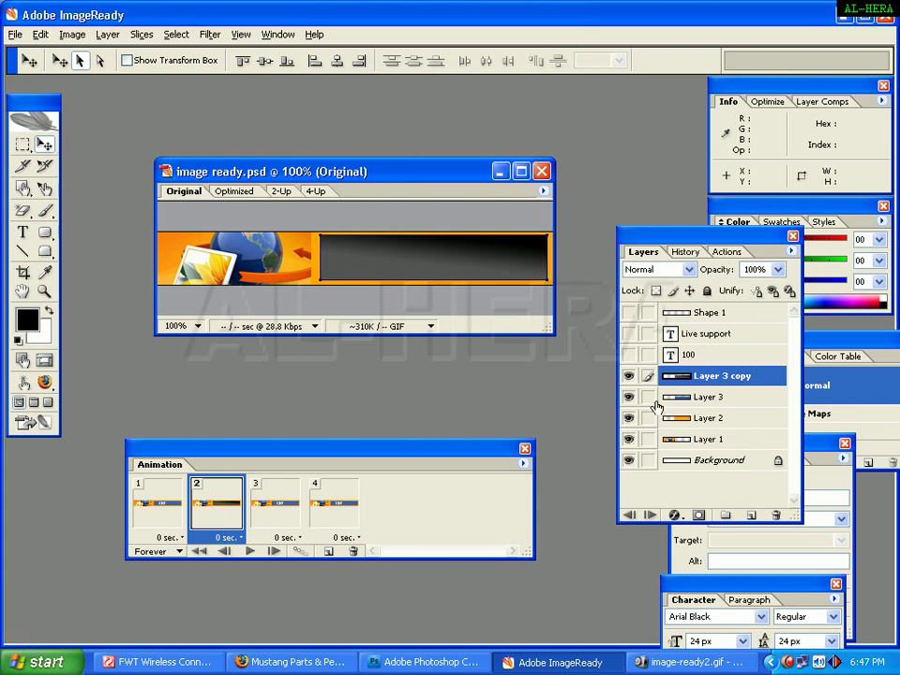
click(629, 313)
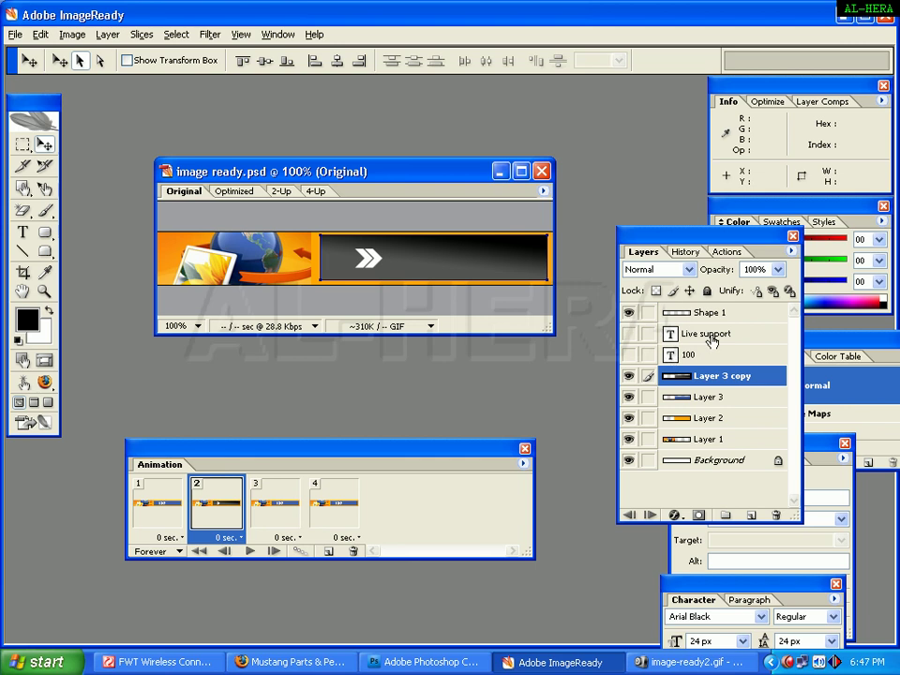
click(629, 333)
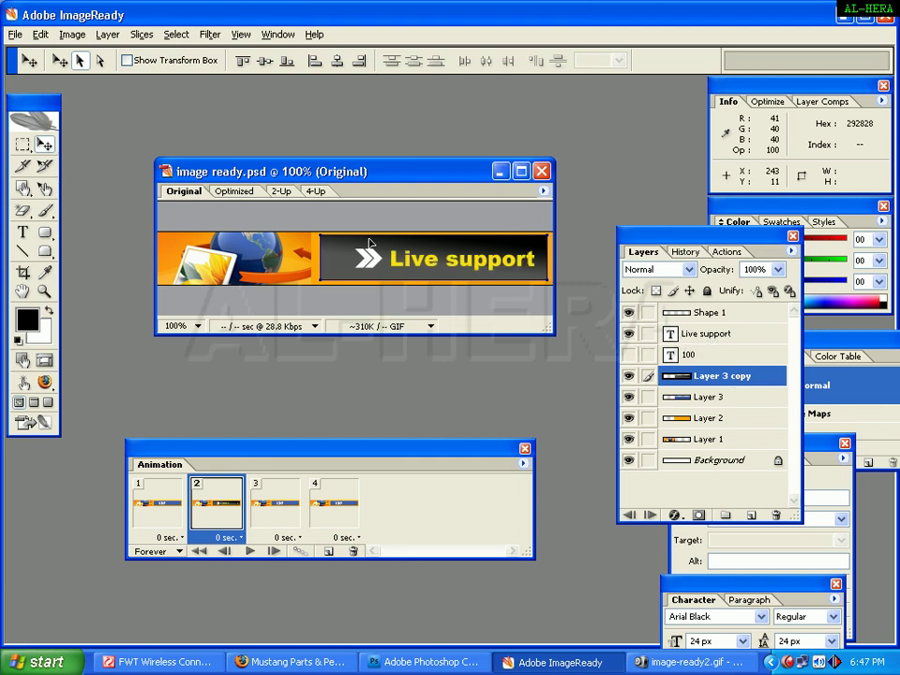
Compare frames 1, 2 and 3.
click(160, 502)
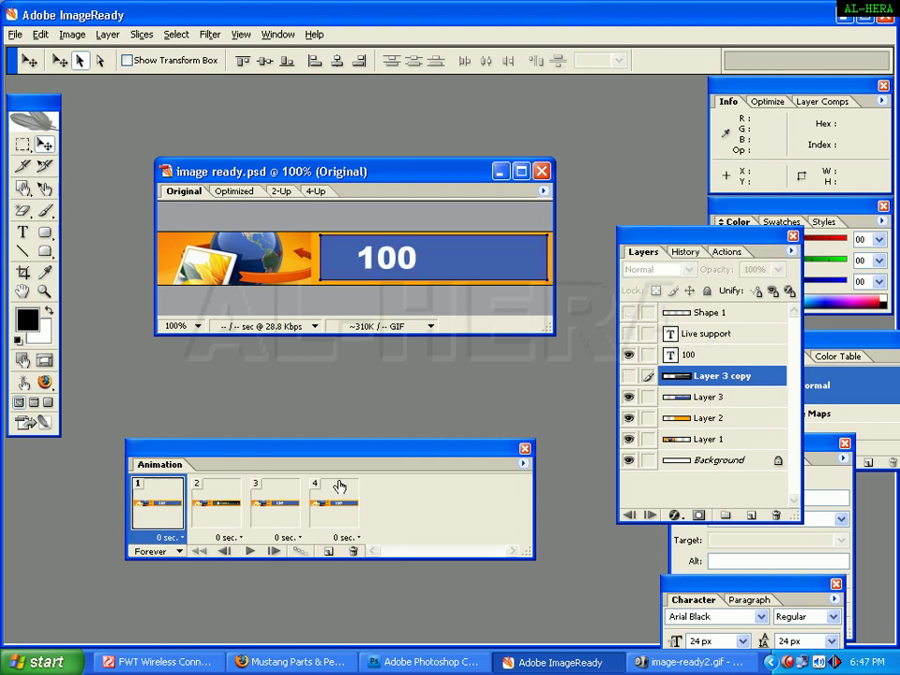
click(225, 511)
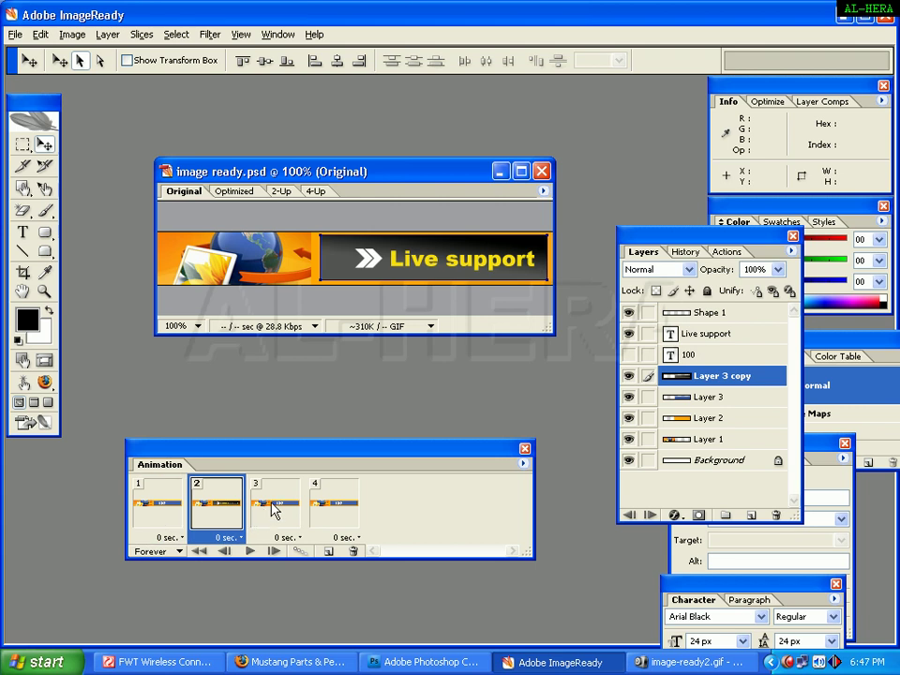
click(275, 511)
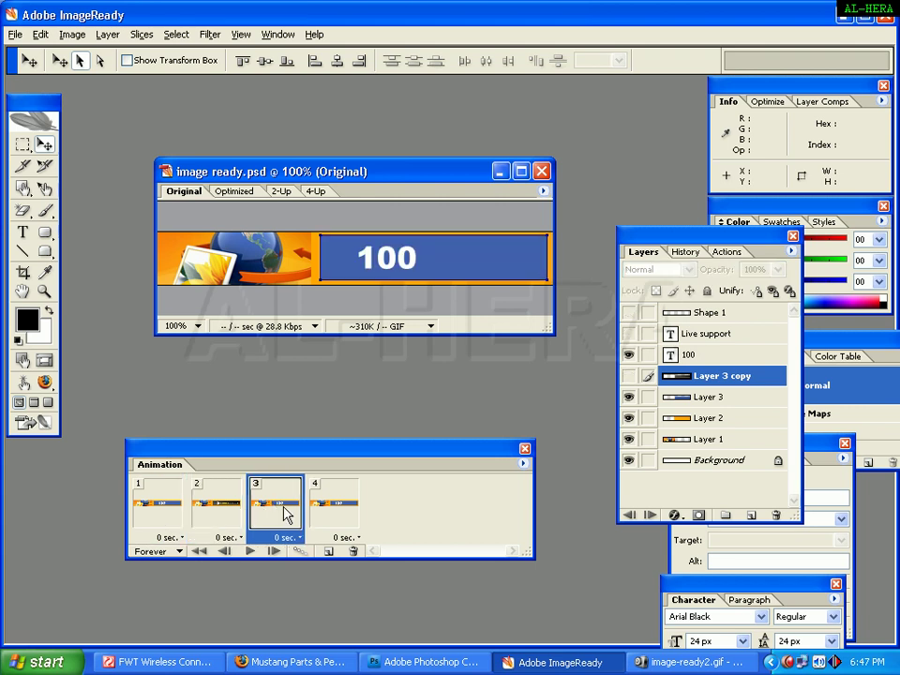
Make frame 4 show the arrow, Live support text and dark bar, with 100 hidden.
click(333, 511)
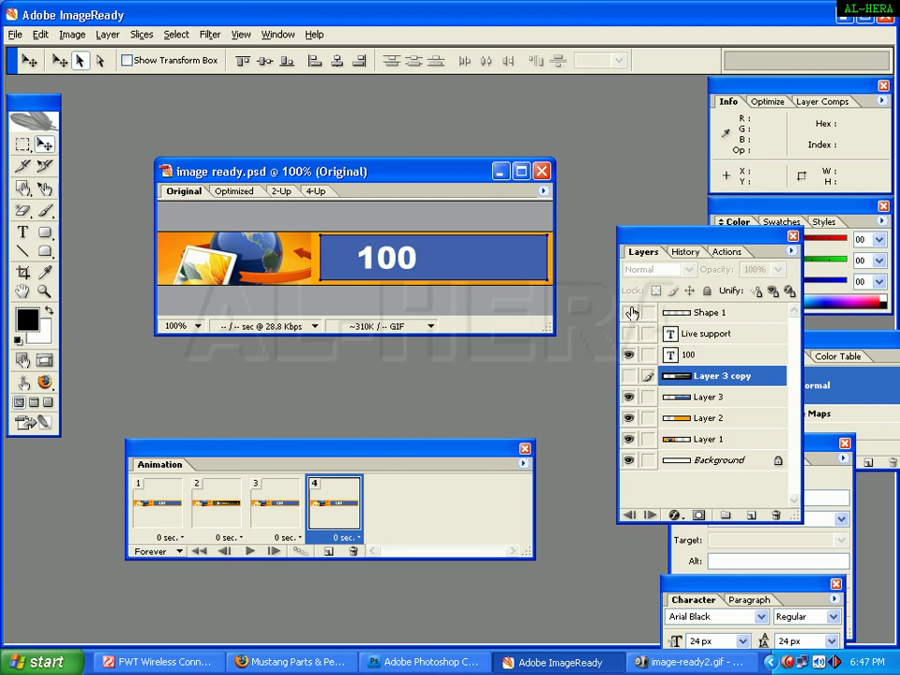
click(225, 515)
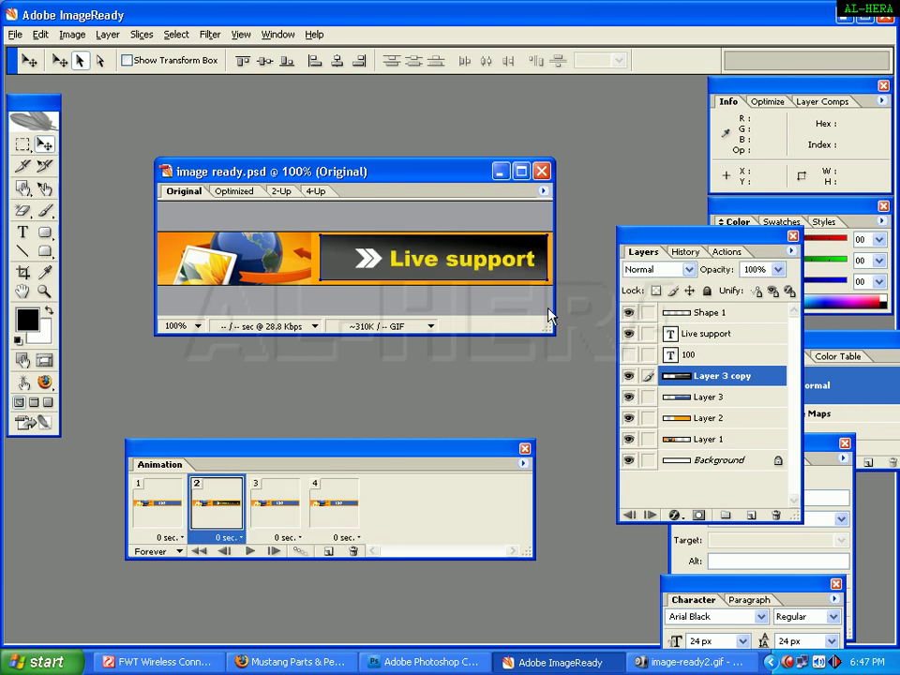
click(334, 511)
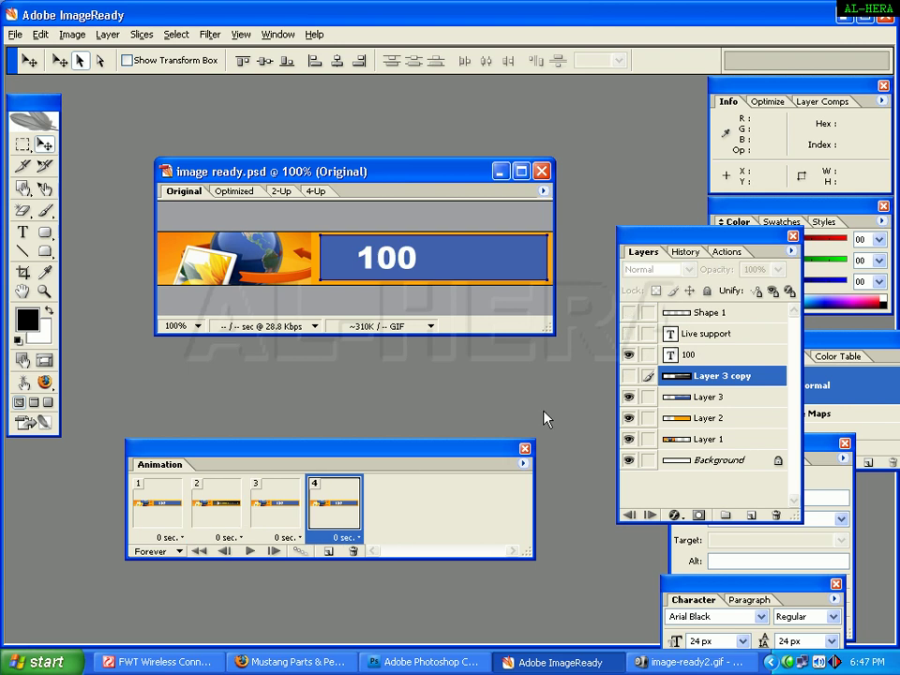
click(628, 312)
click(628, 334)
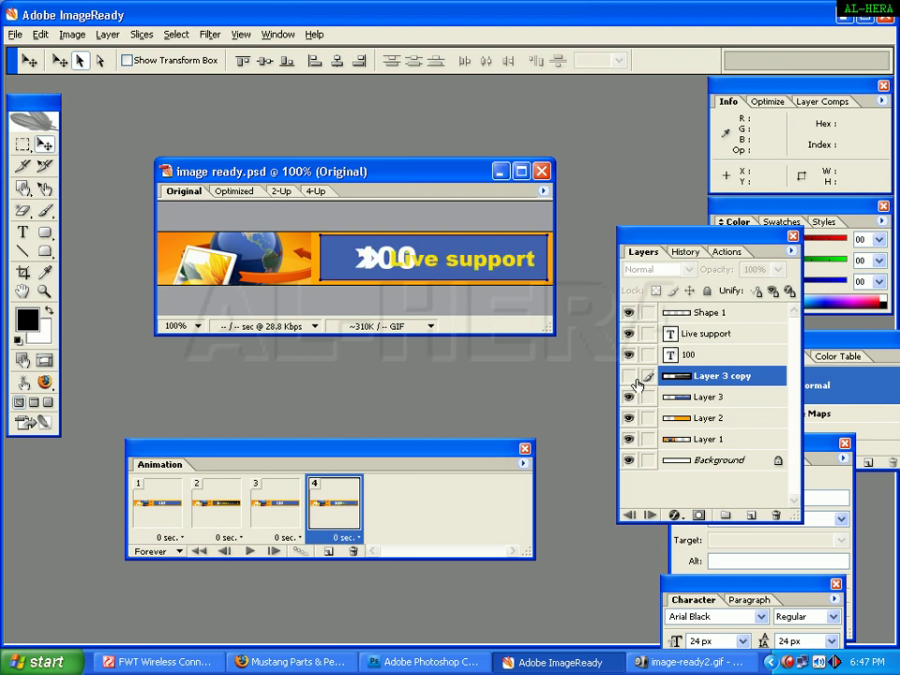
click(629, 355)
click(629, 377)
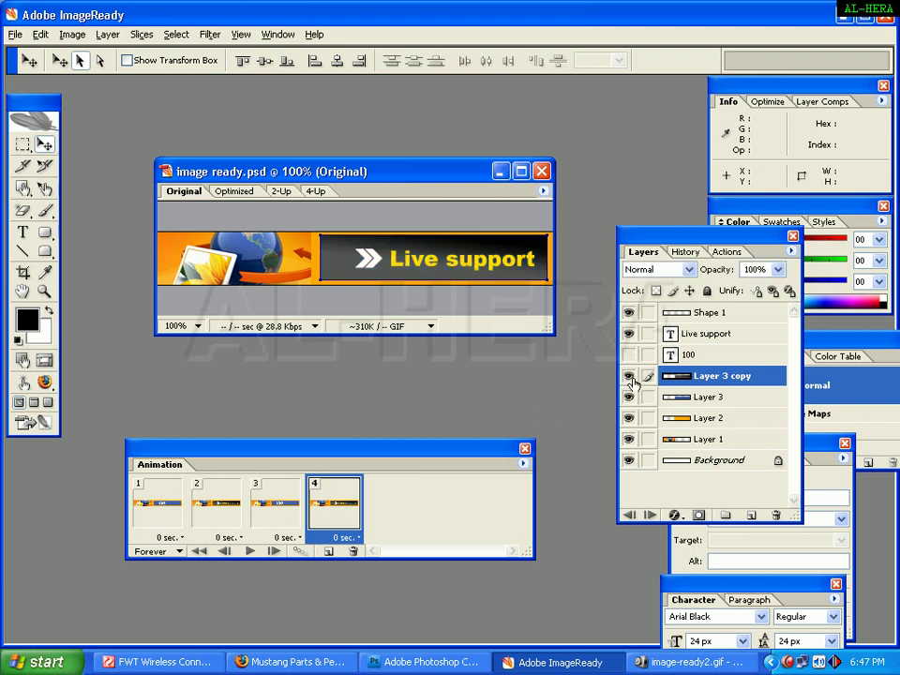
Step through all four frames and return to frame 1.
click(167, 519)
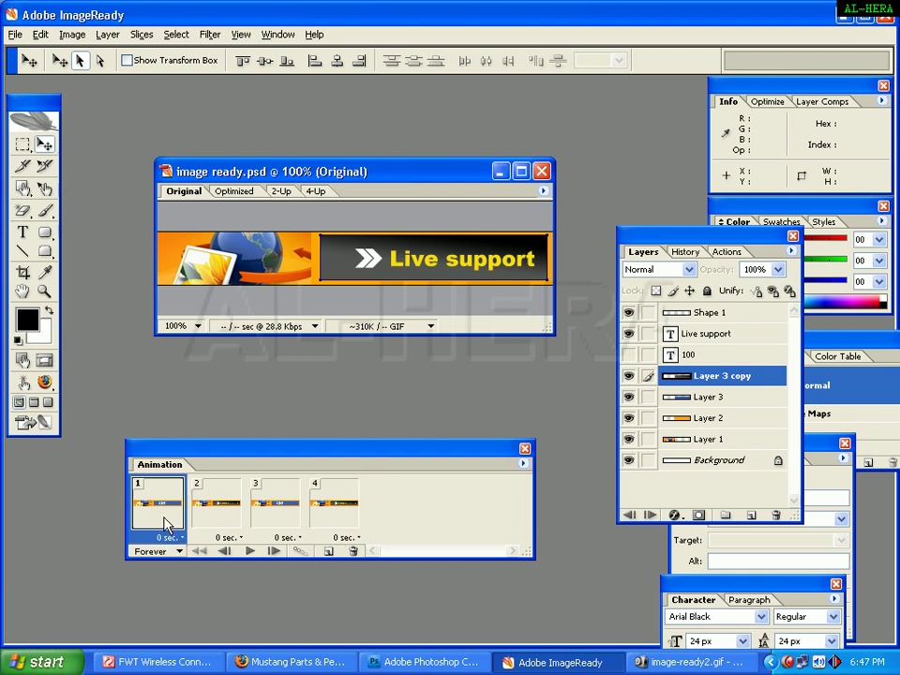
click(216, 518)
click(282, 519)
click(330, 518)
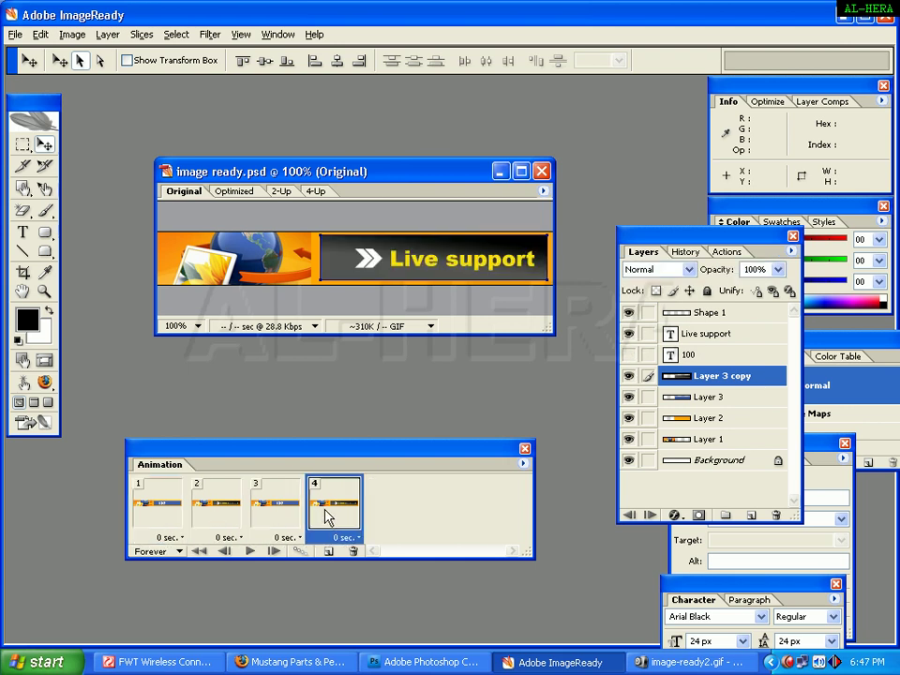
click(167, 519)
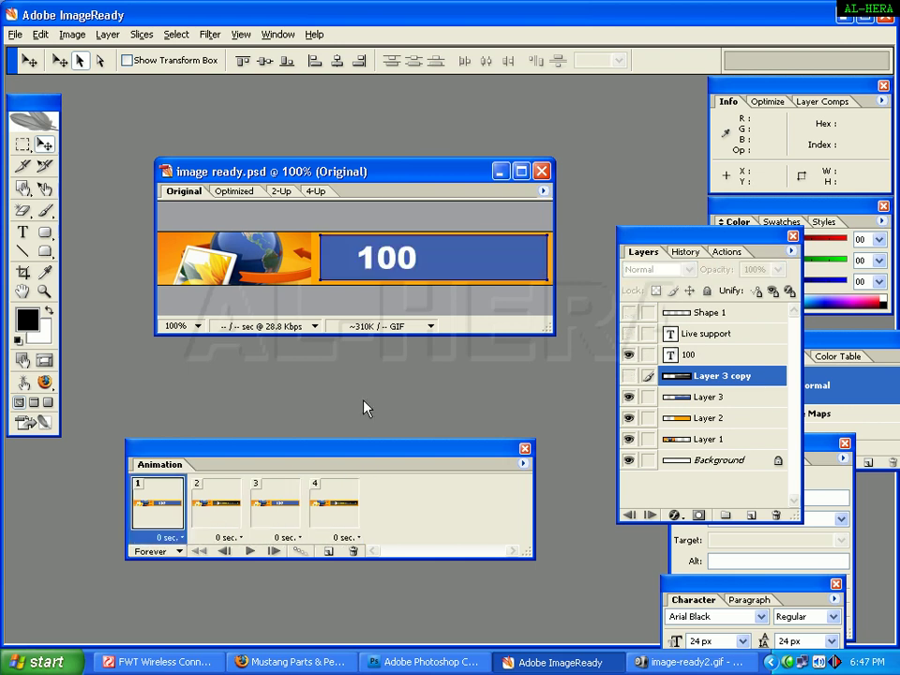
Save the optimized animation as image-ready.gif.
click(15, 34)
click(70, 214)
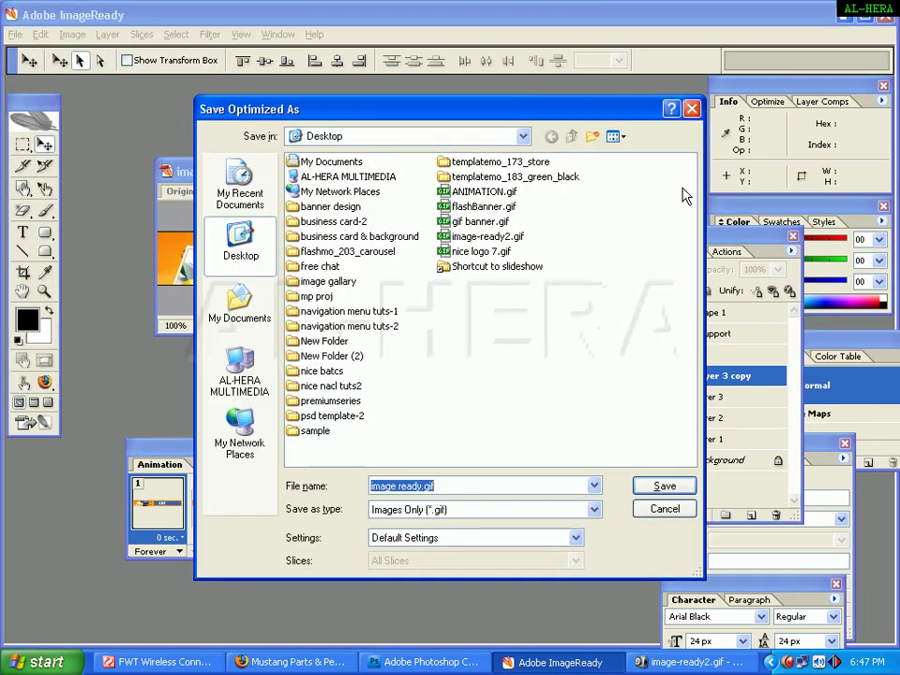
click(636, 487)
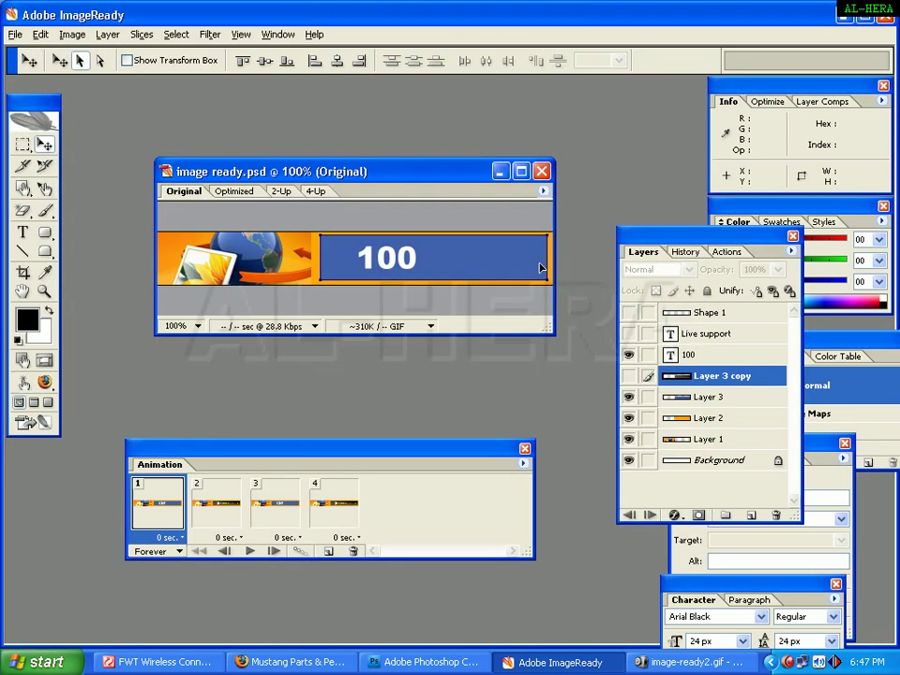
Preview image-ready.gif in ACDSee, then return to ImageReady and select frame 2.
key(Escape)
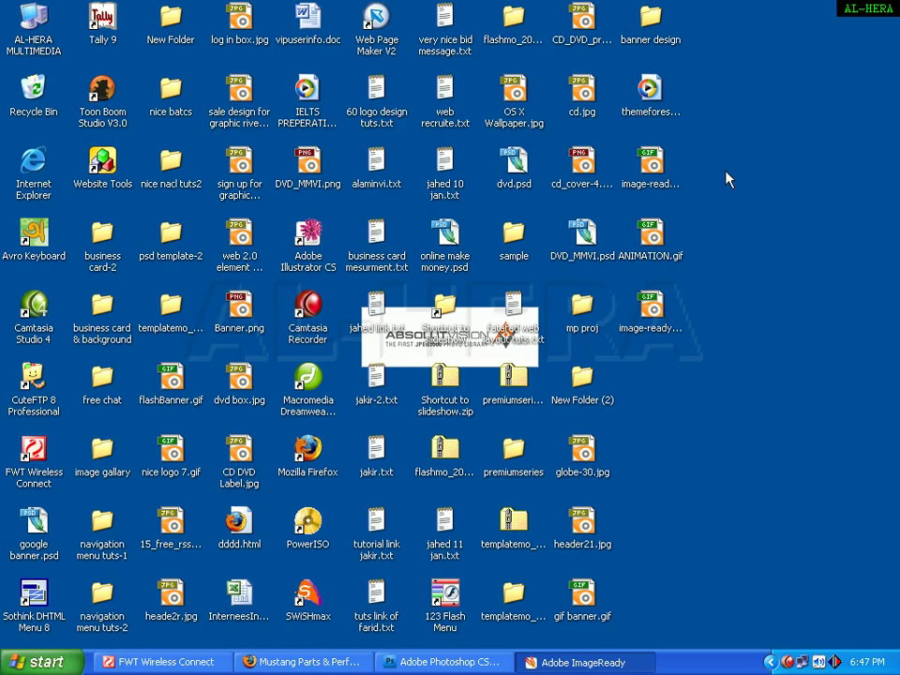
double_click(644, 323)
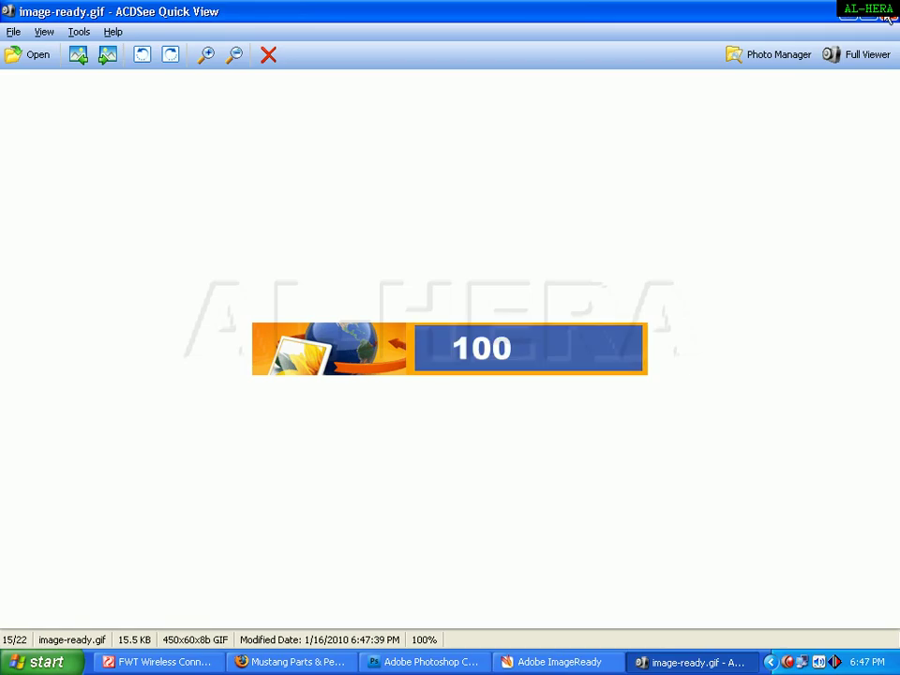
key(Escape)
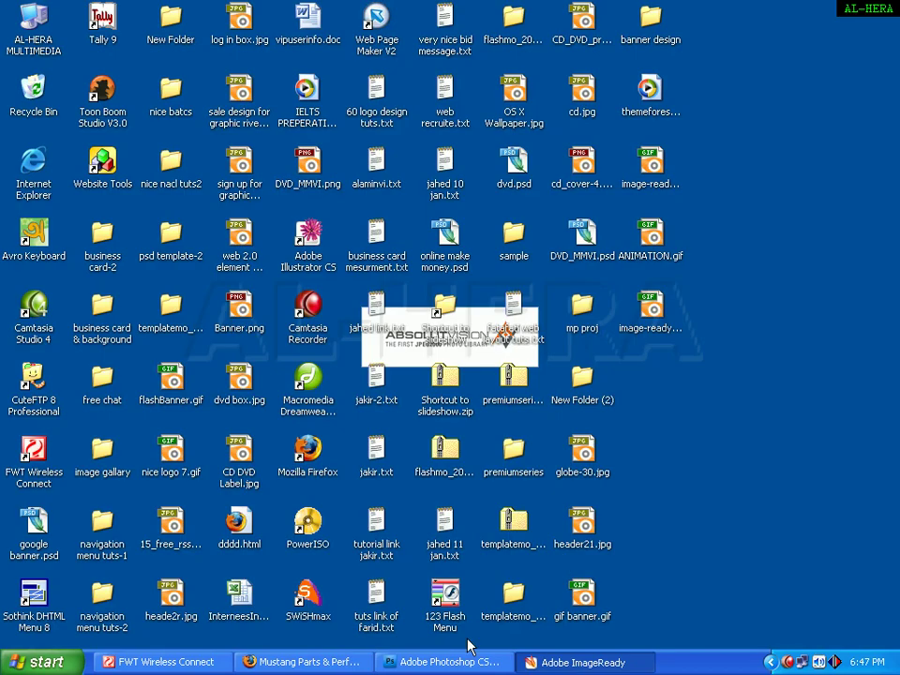
click(569, 662)
click(214, 531)
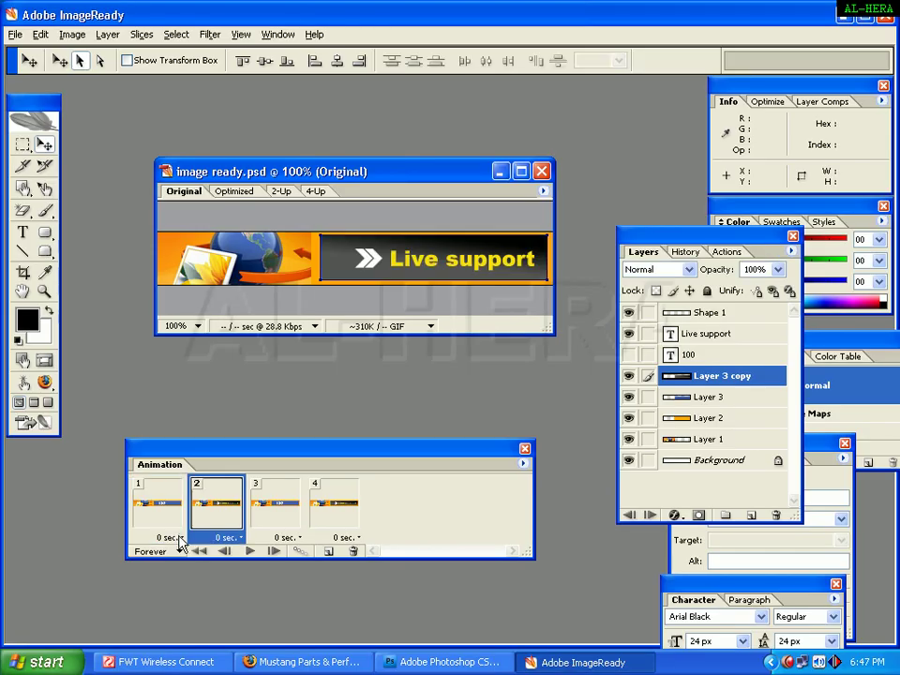
Give all four banner frames a 1-second delay, then choose Save Optimized As.
click(169, 537)
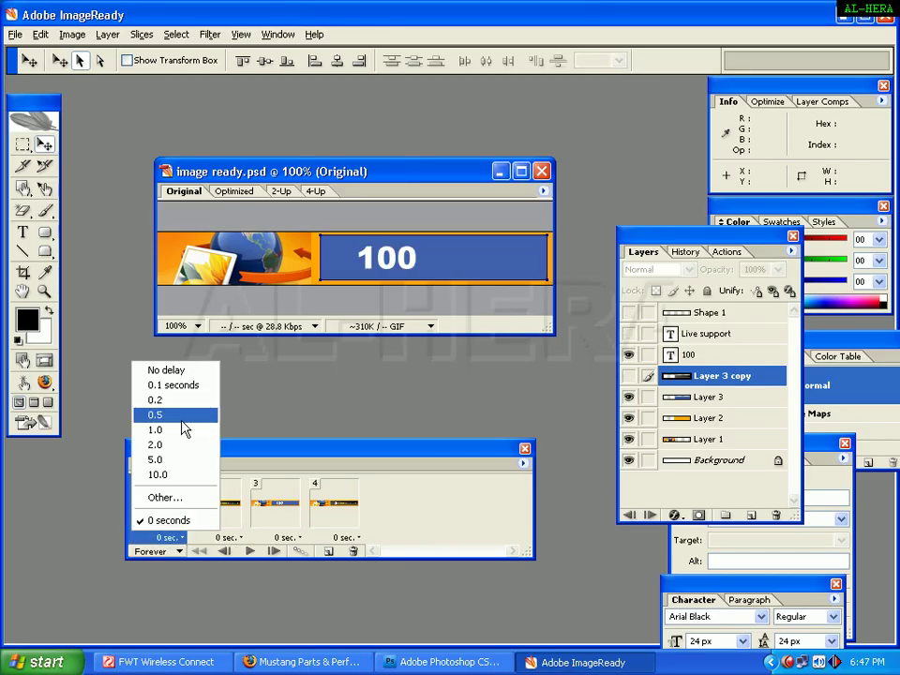
click(184, 429)
click(178, 537)
click(240, 429)
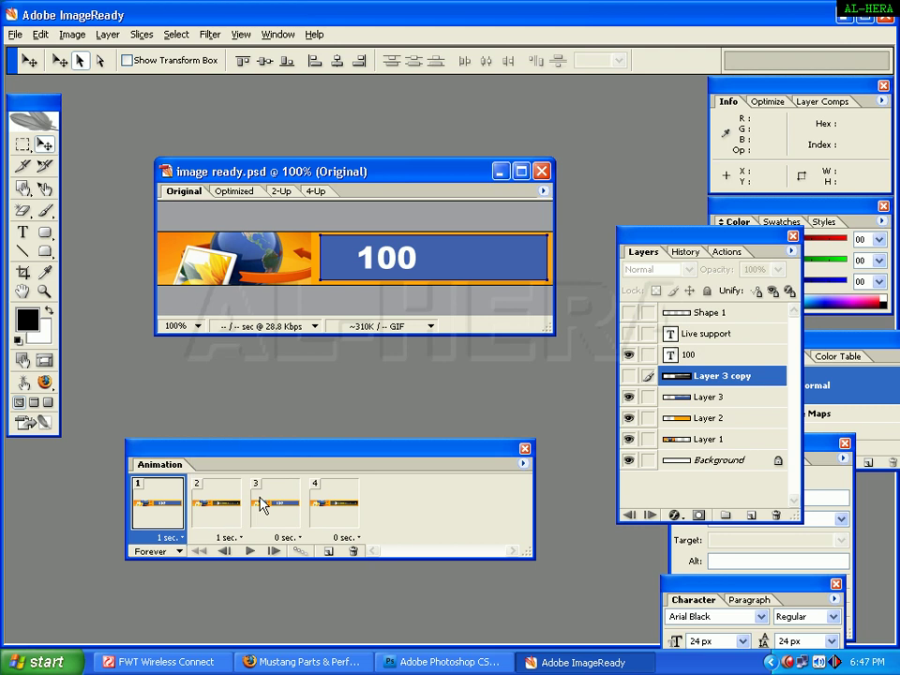
click(284, 537)
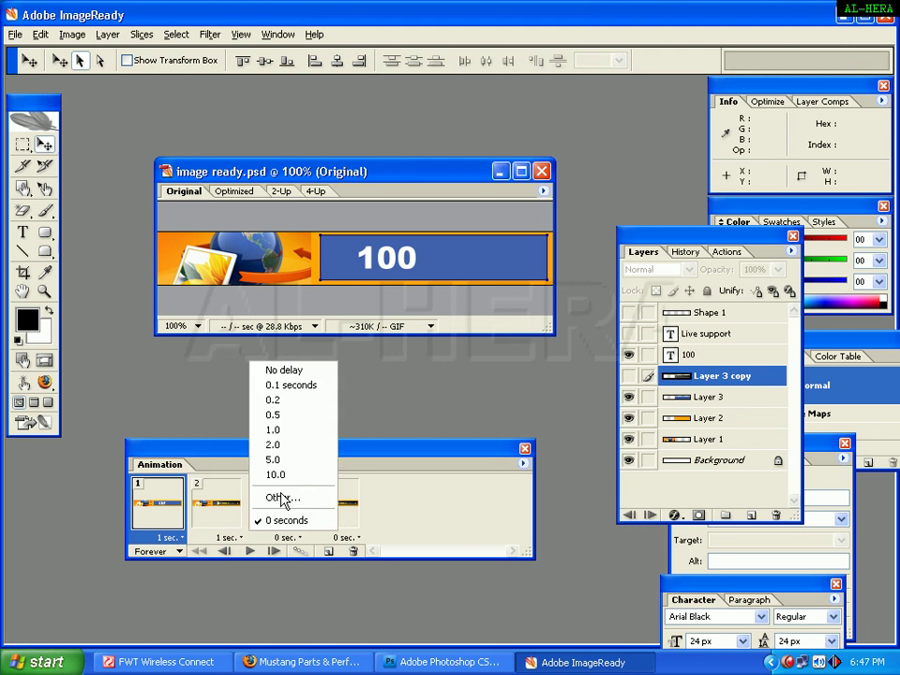
click(287, 430)
click(343, 538)
click(362, 431)
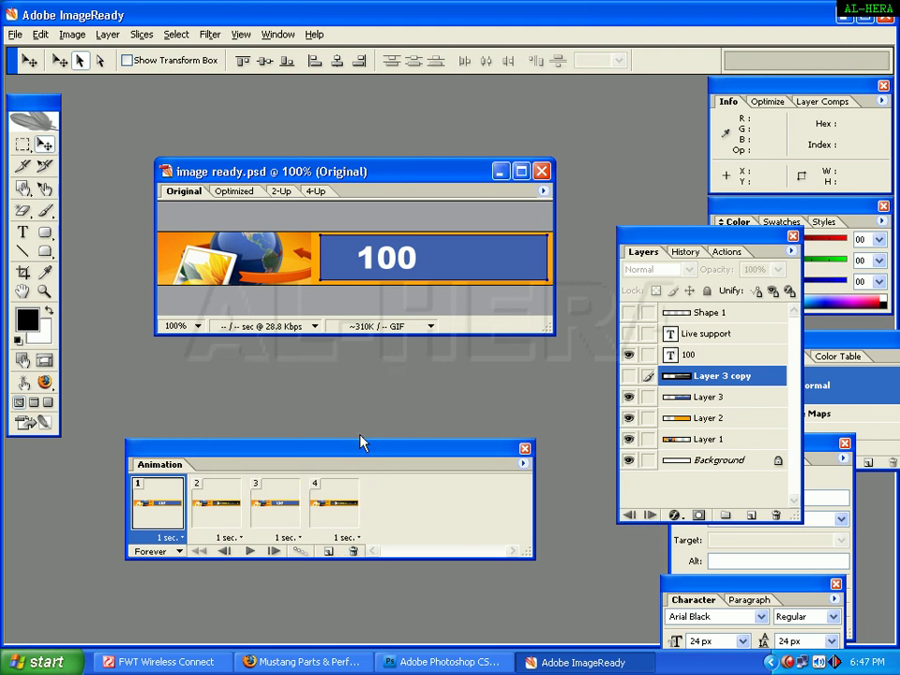
click(15, 34)
click(97, 215)
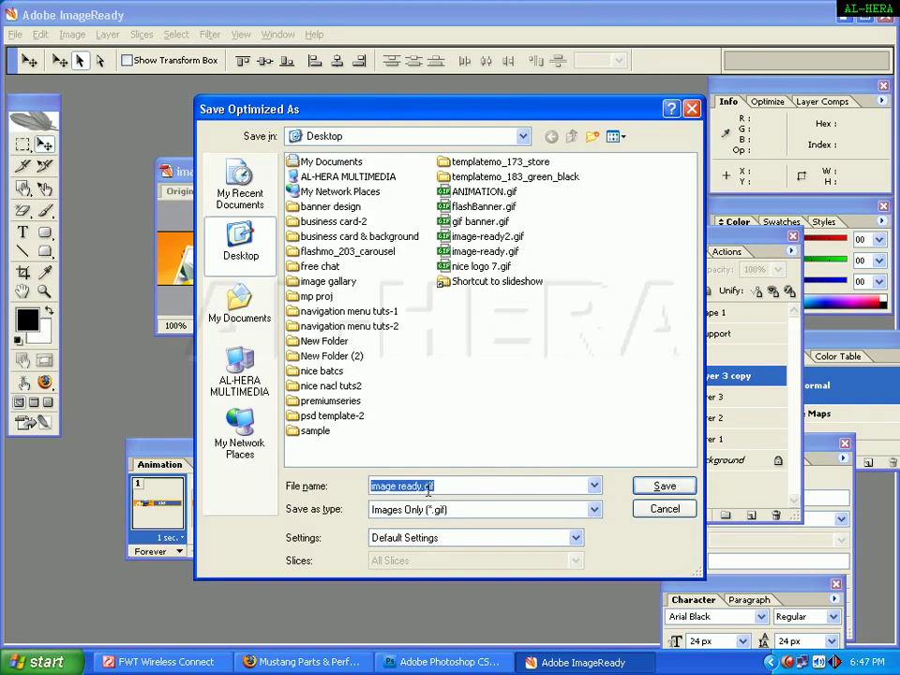
Replace image-ready.gif with the 1-second version, view it in ACDSee, and return to ImageReady.
click(664, 486)
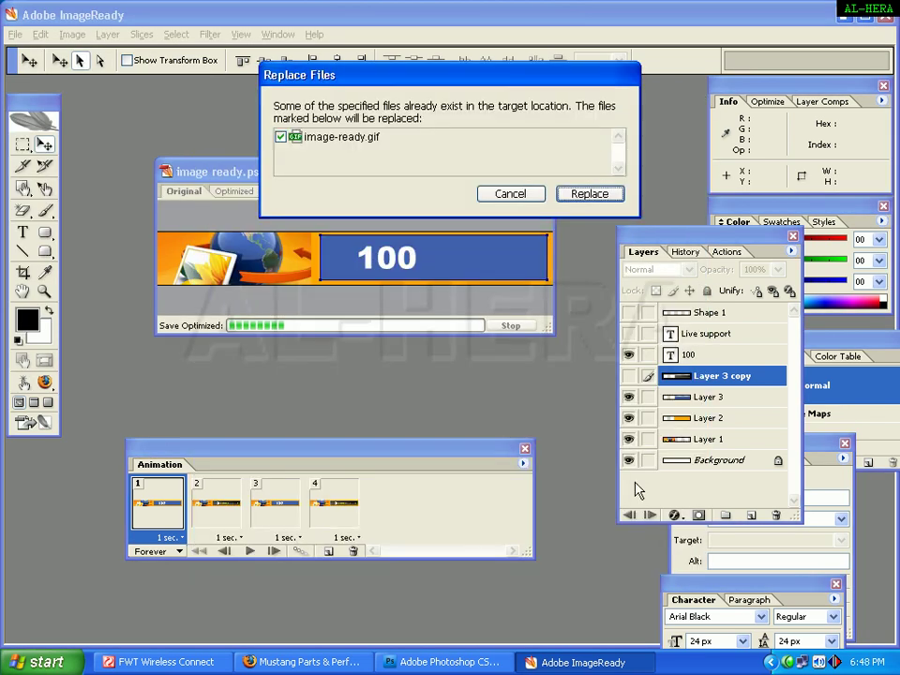
click(589, 194)
double_click(653, 324)
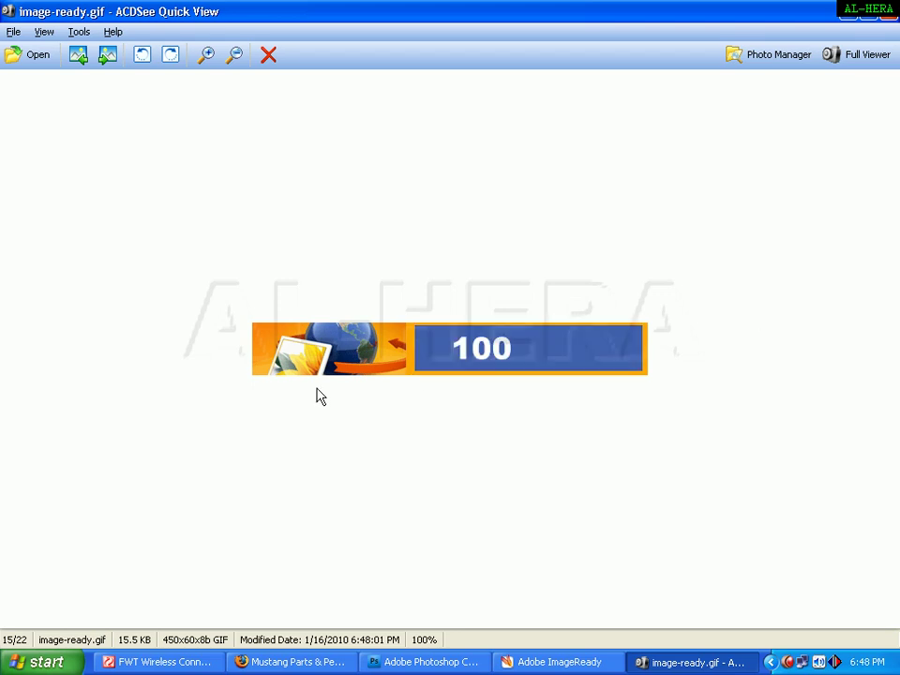
click(560, 663)
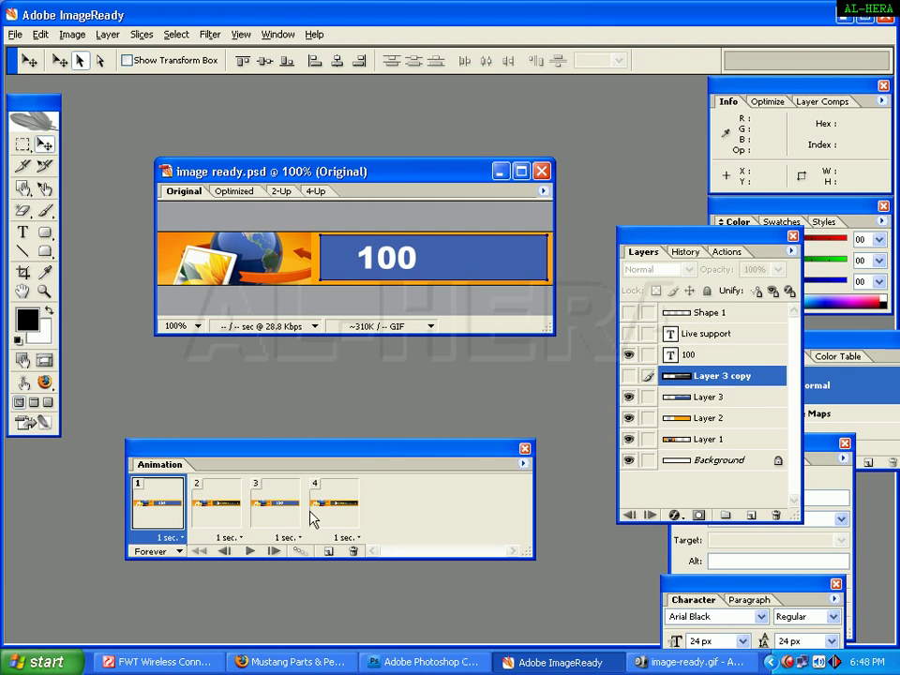
Click through frames 2, 4, 1 and 2, then Alt+Tab to the ACDSee preview of image-ready.gif.
click(193, 519)
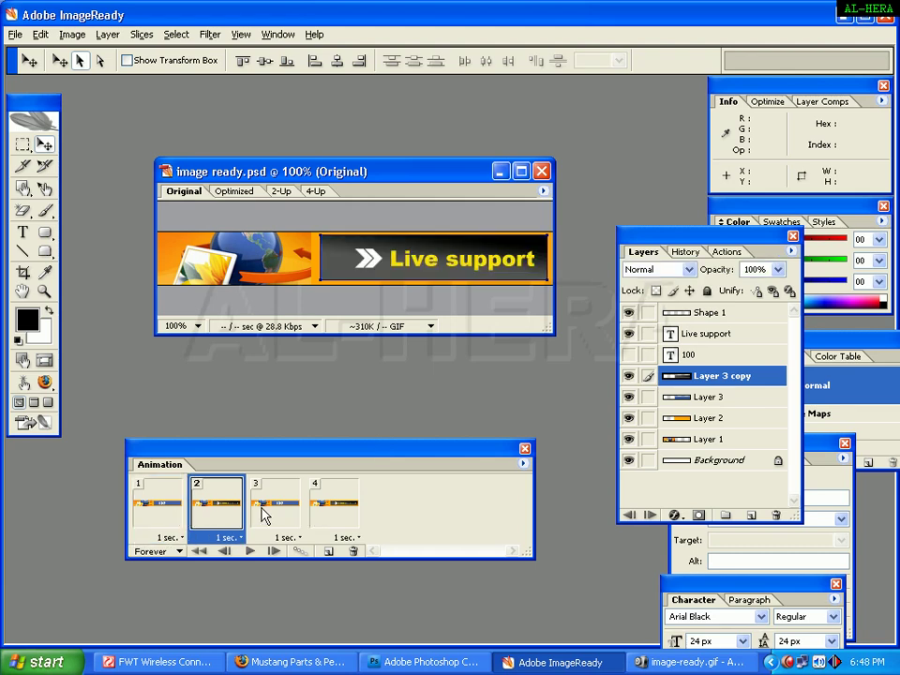
click(342, 508)
click(215, 505)
click(158, 504)
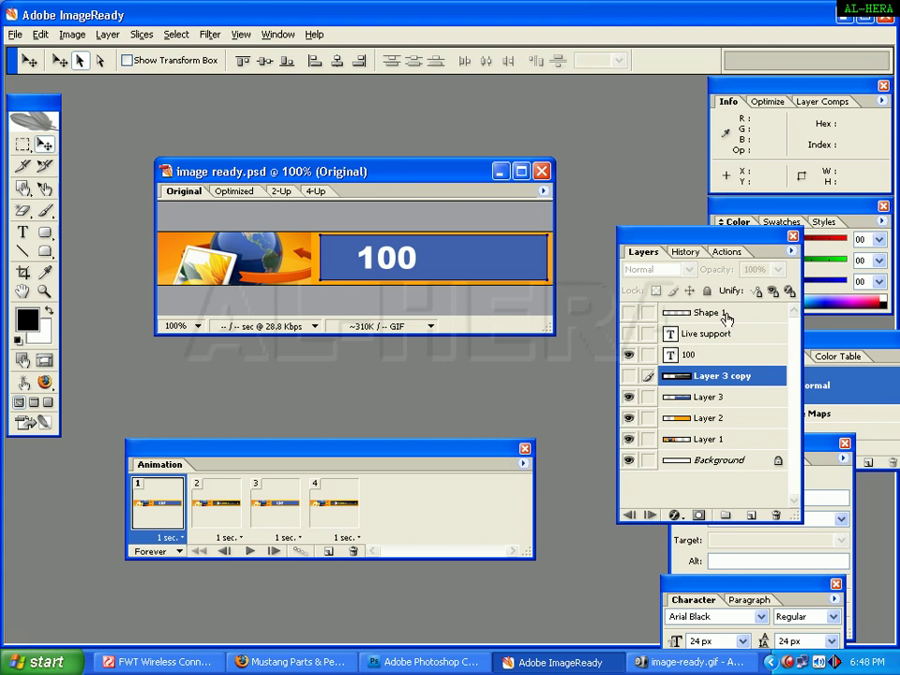
click(230, 511)
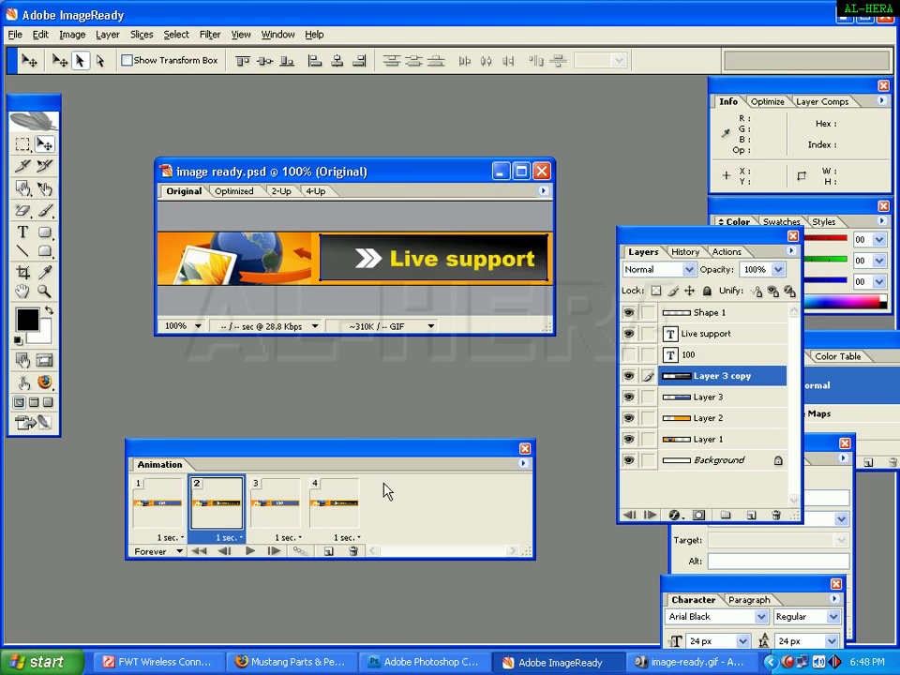
key(alt+Tab)
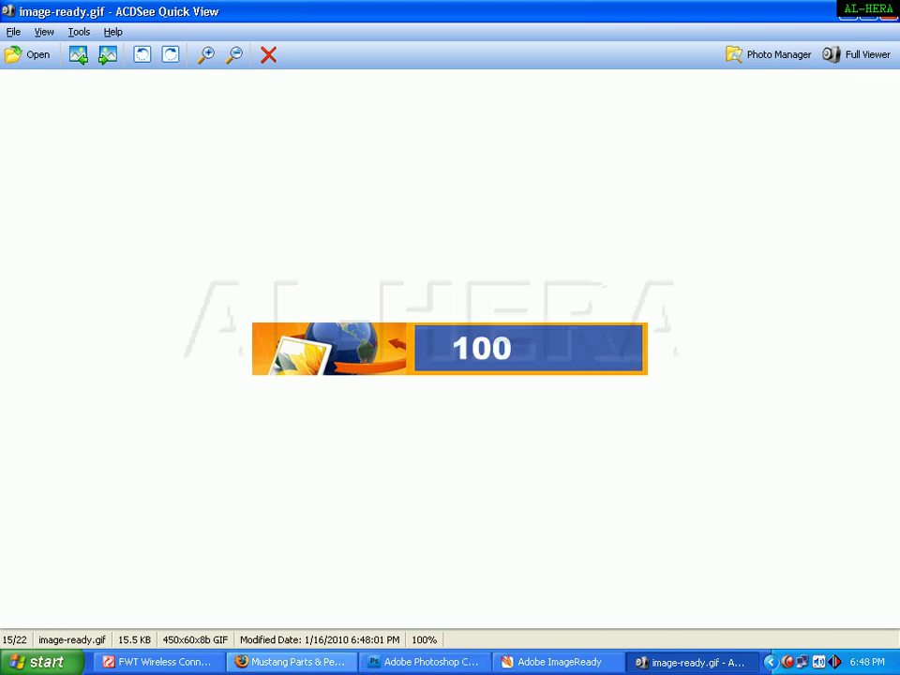
click(309, 664)
key(alt+Tab)
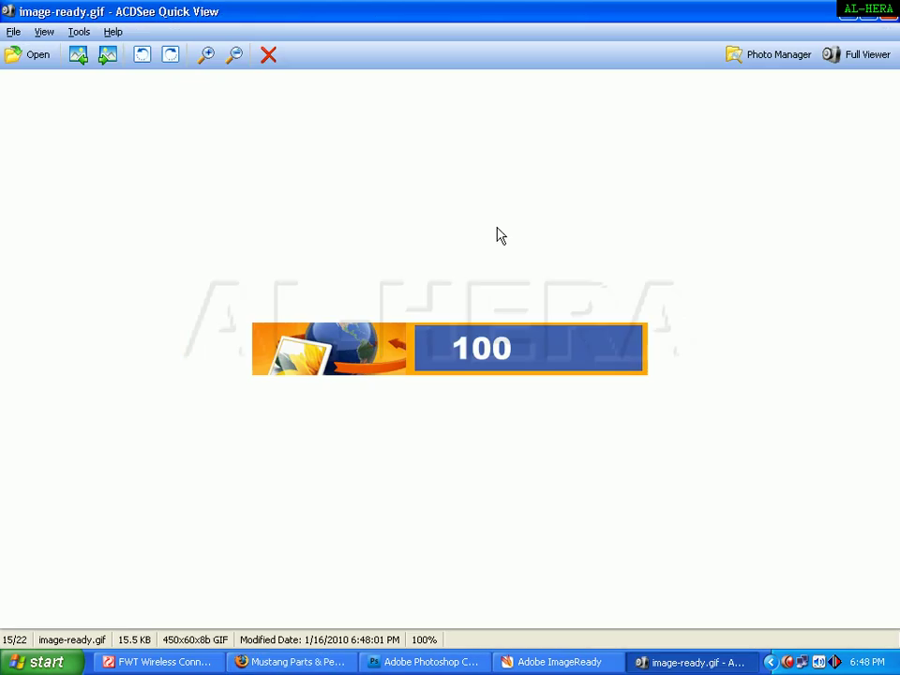